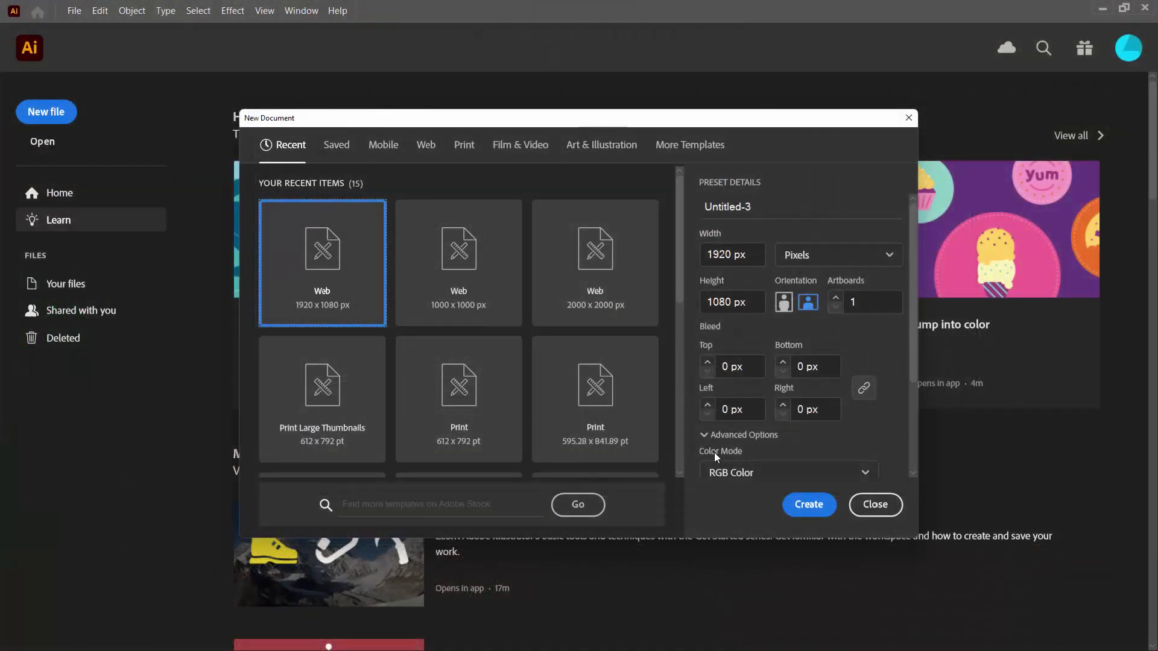
Step: Create a new document from the Web 1920 × 1080 px preset
click(799, 512)
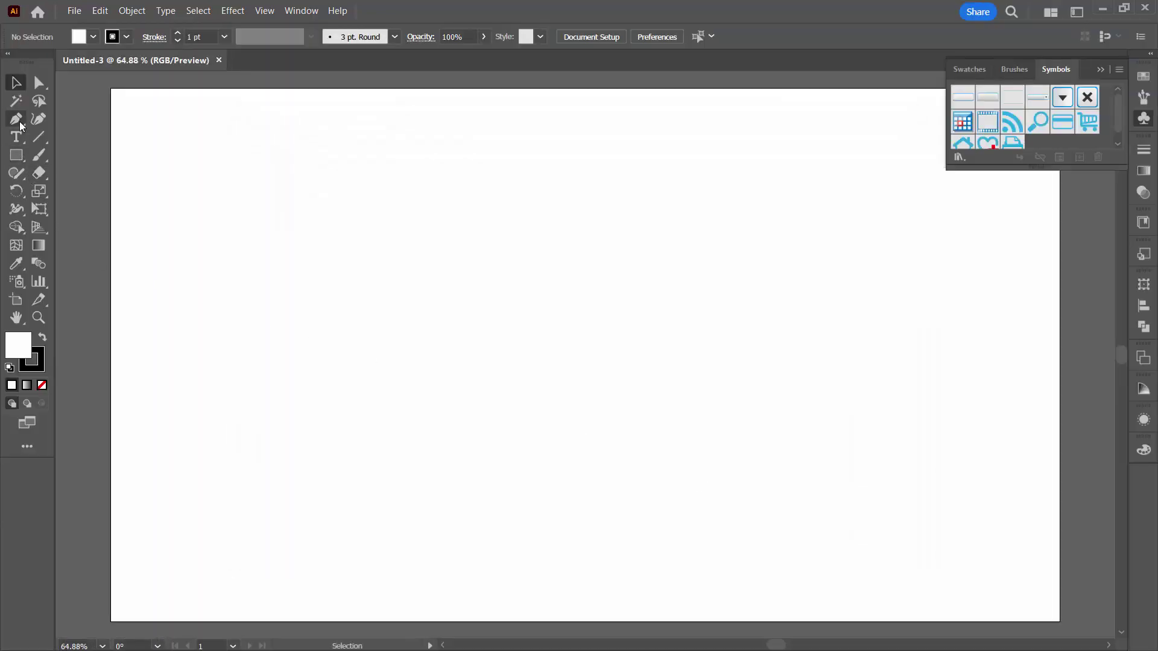
Step: Draw a closed right-angled triangle with the Pen tool on the left of the artboard
click(17, 119)
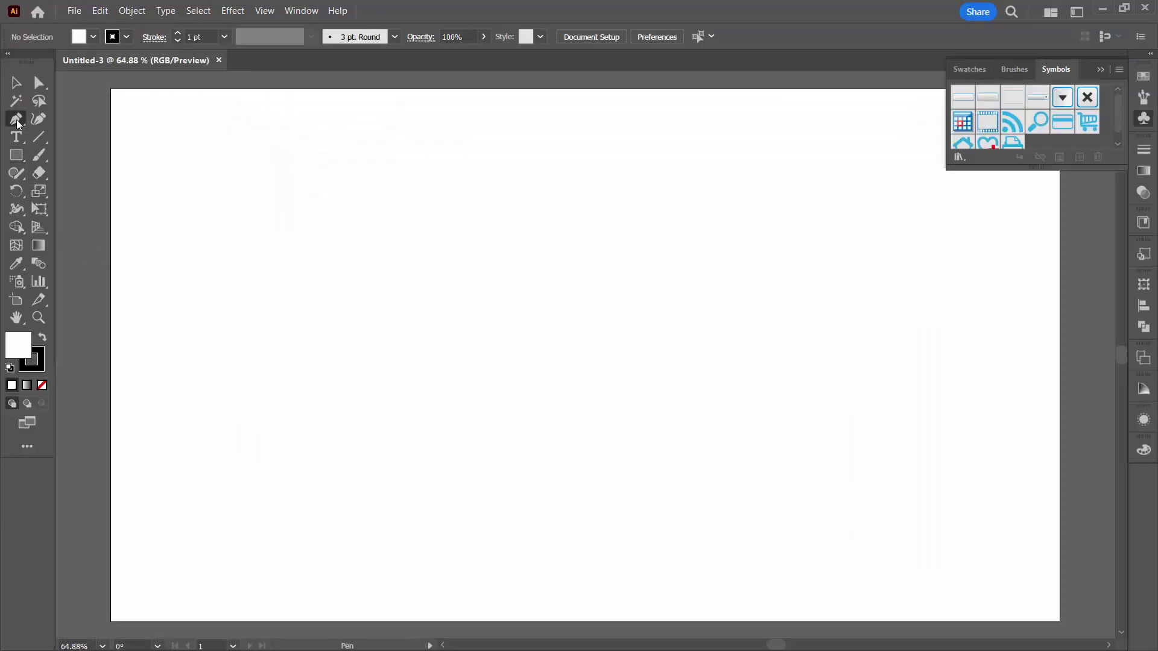
click(311, 172)
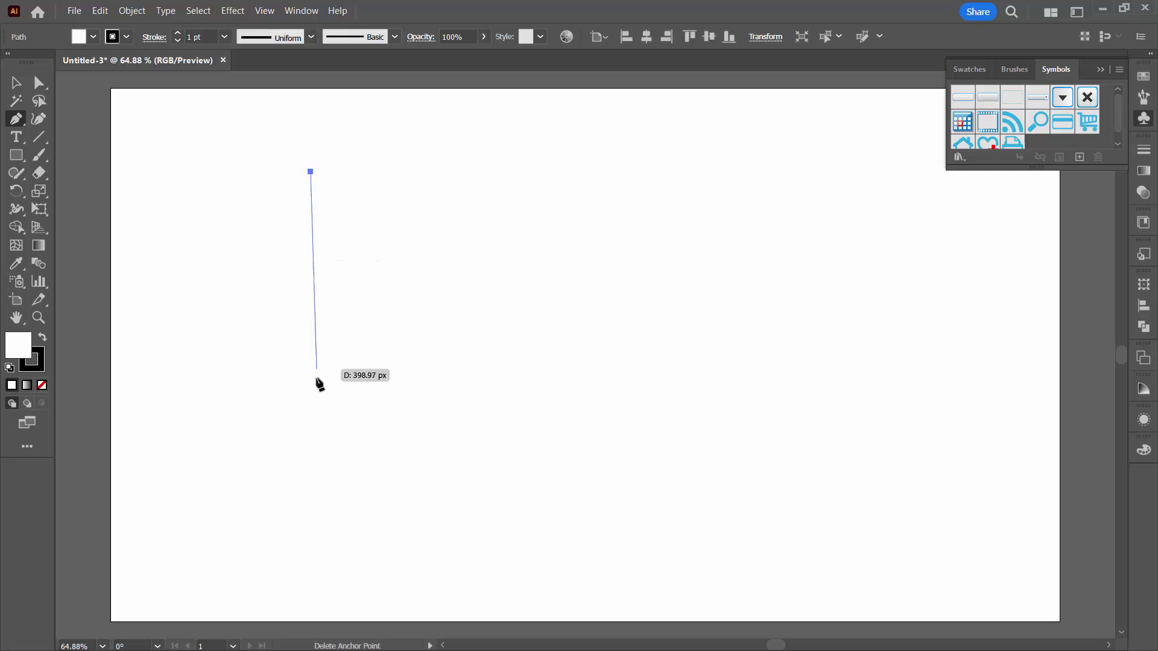
click(311, 426)
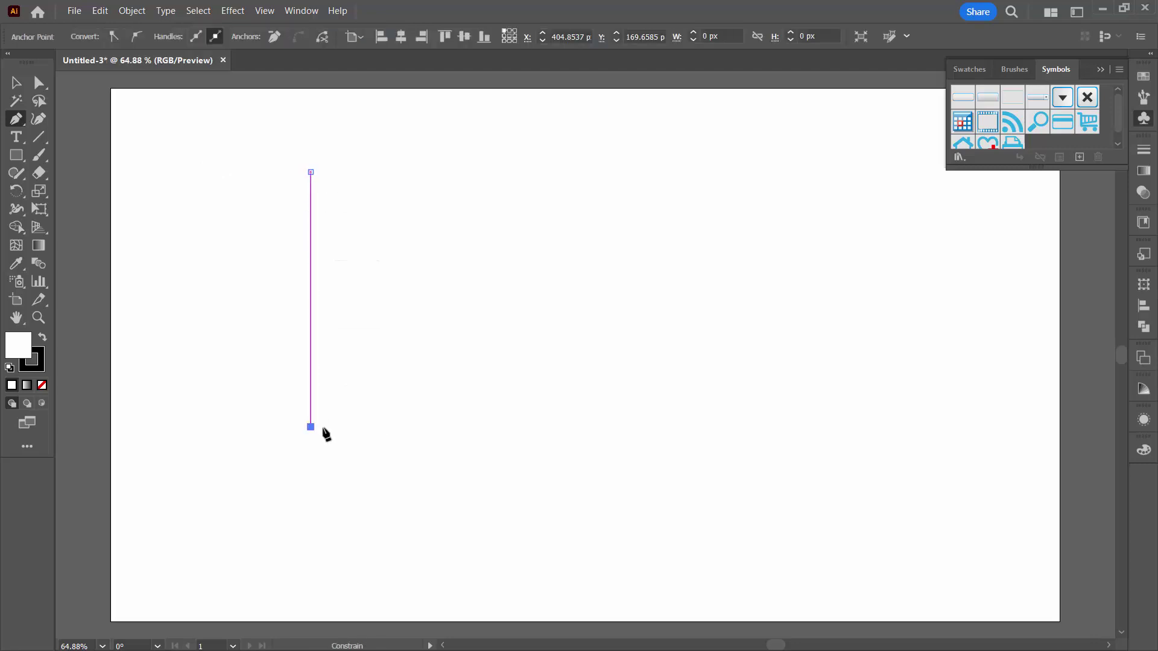
click(428, 427)
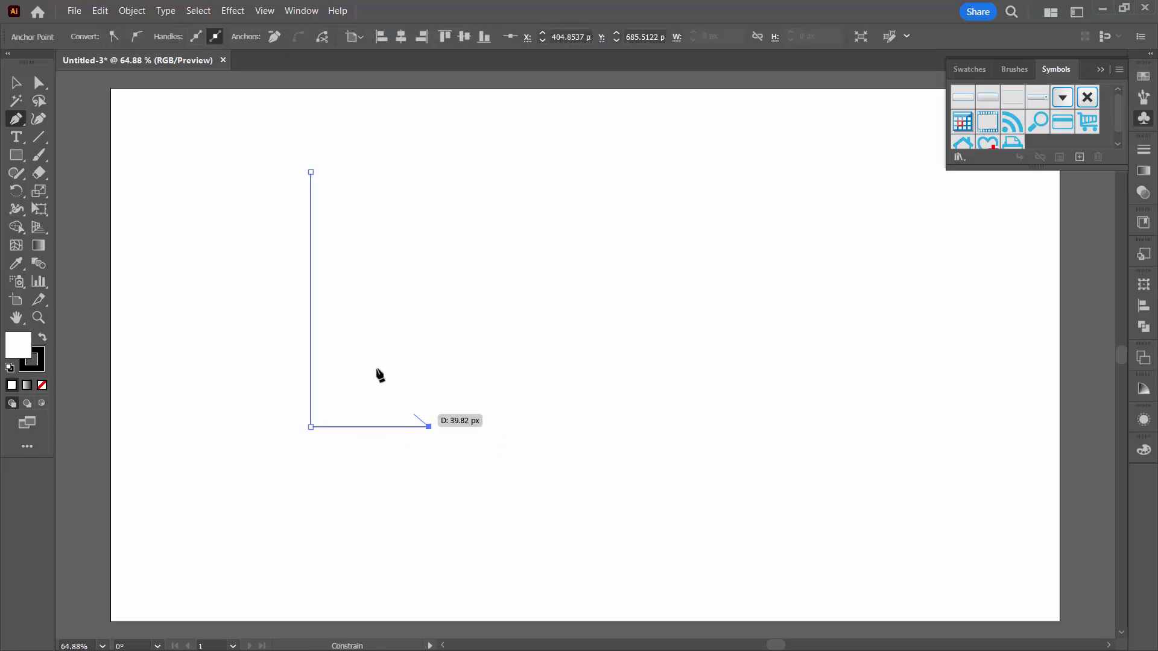
click(311, 173)
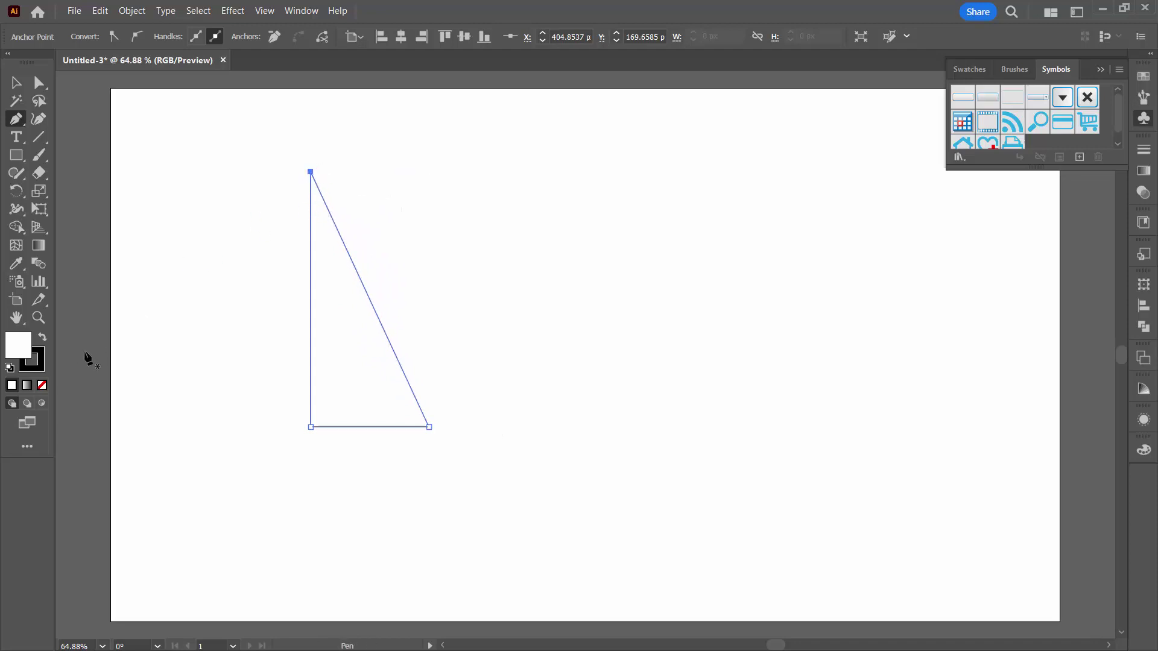
Step: Give the triangle a bright green 0ED400 fill and no stroke
click(43, 339)
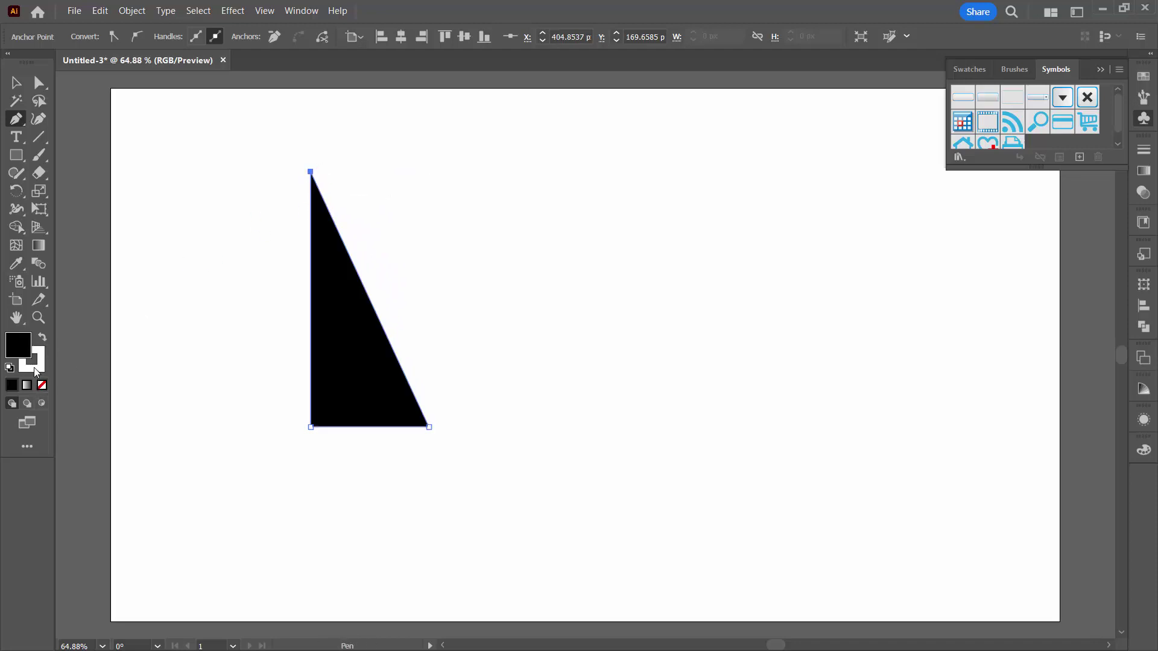
click(41, 384)
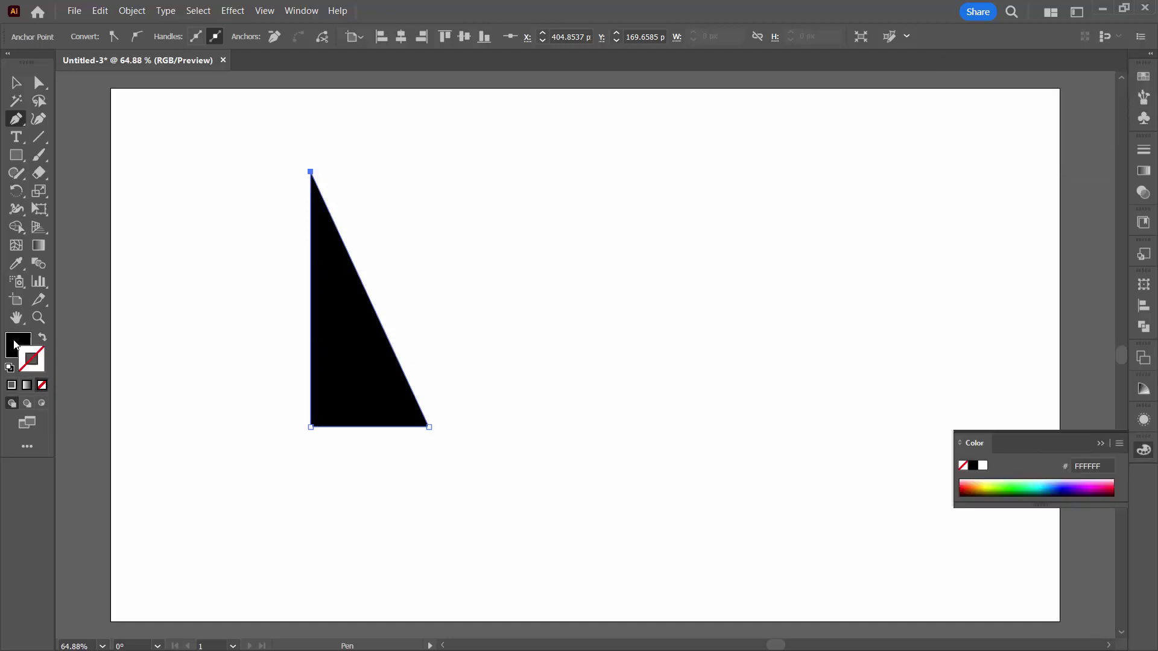
click(1010, 482)
click(1011, 483)
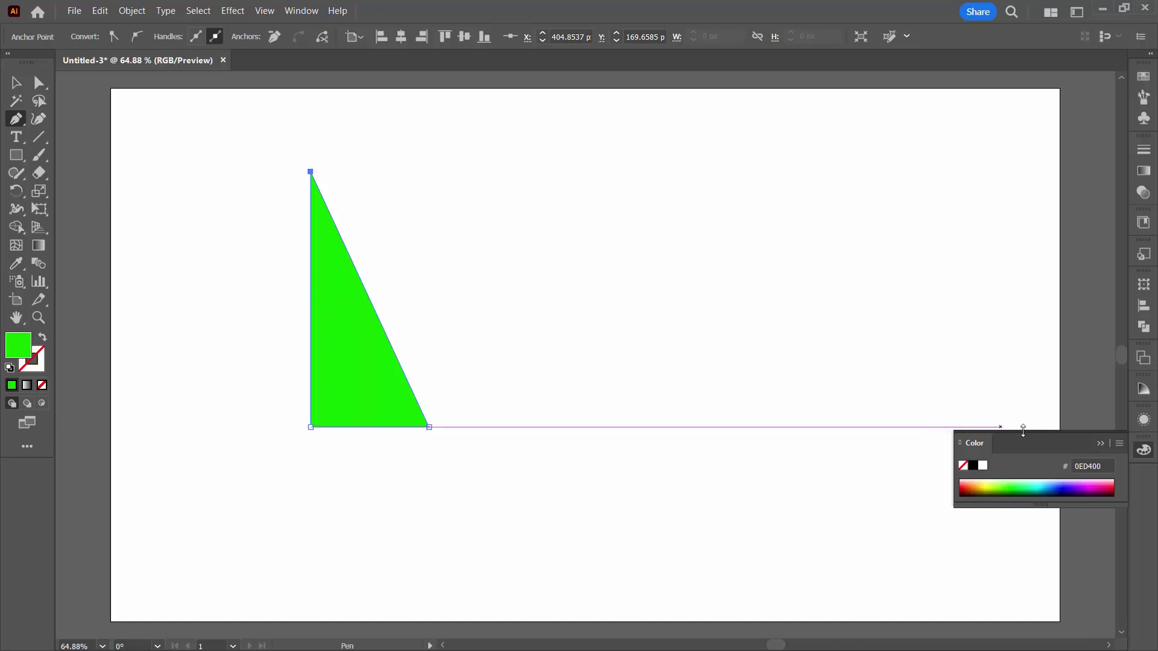
click(1102, 445)
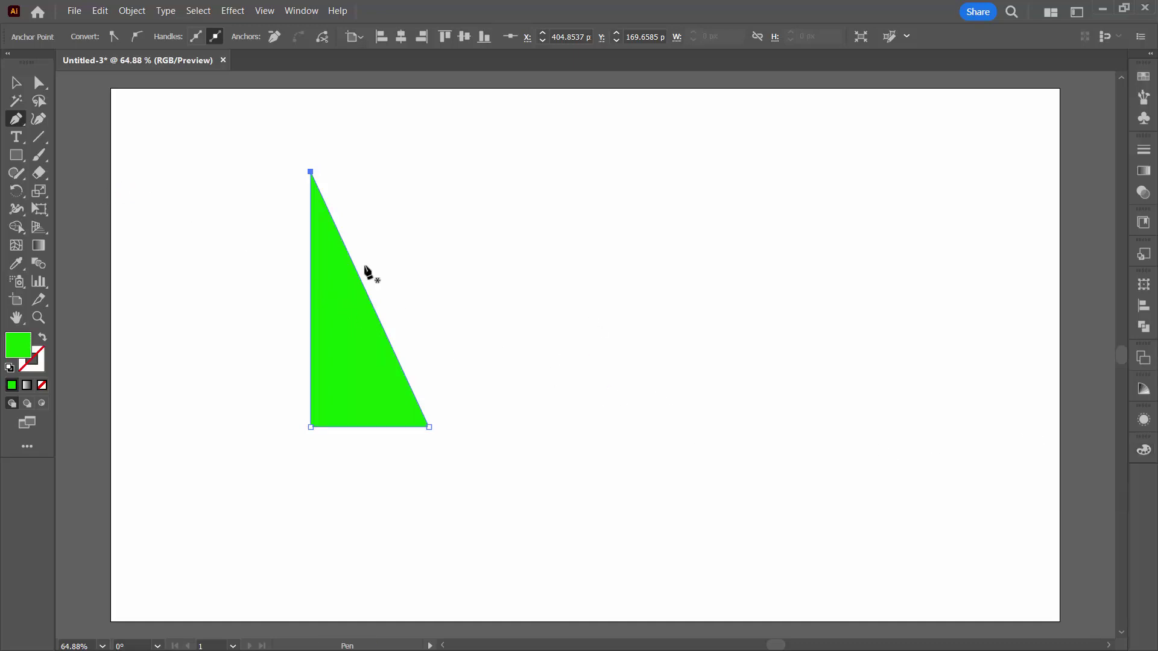
Step: Draw a long thin rectangle across the upper right artboard filled pure black 000000
click(17, 155)
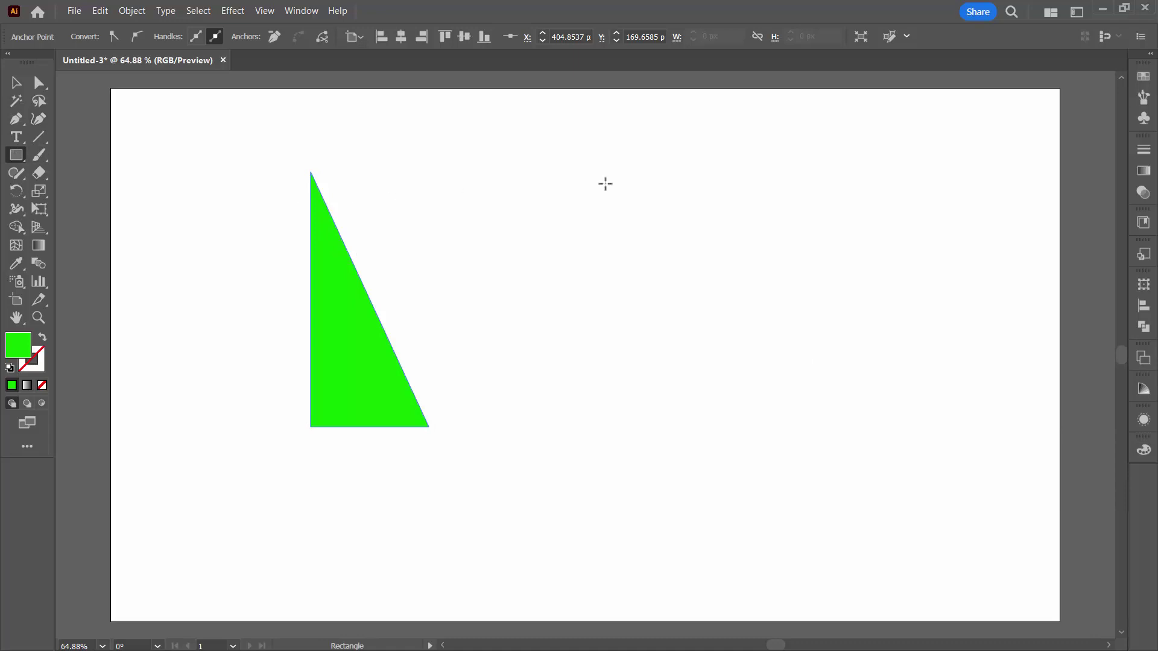
drag(648, 154, 1061, 161)
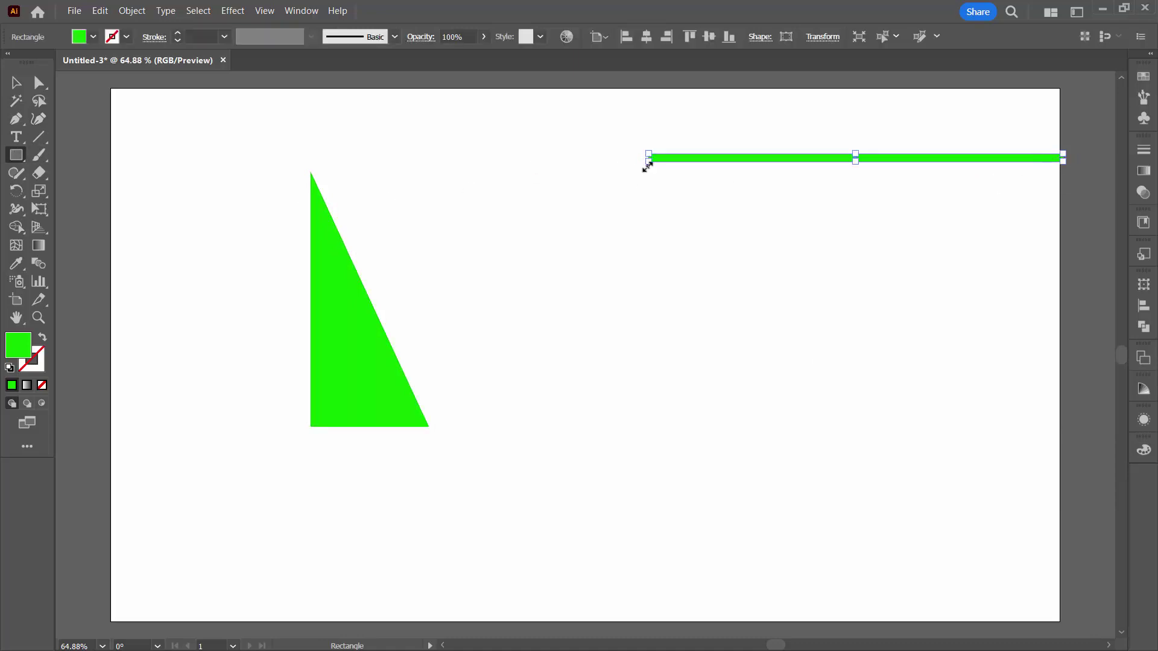
drag(646, 160, 559, 160)
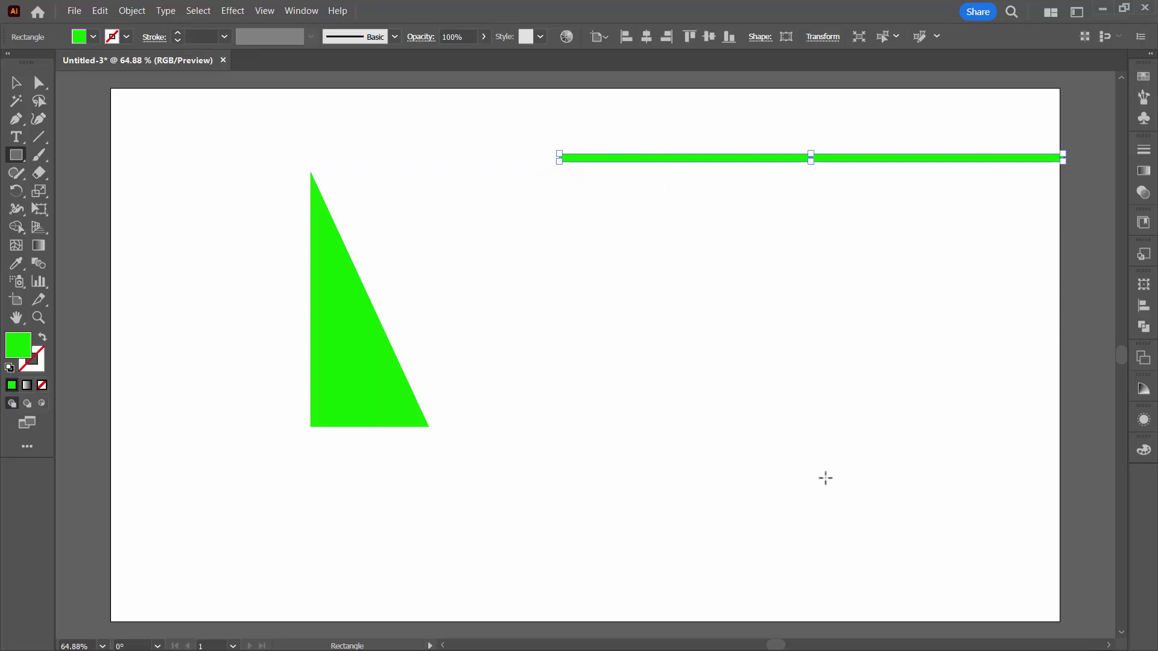
double_click(16, 348)
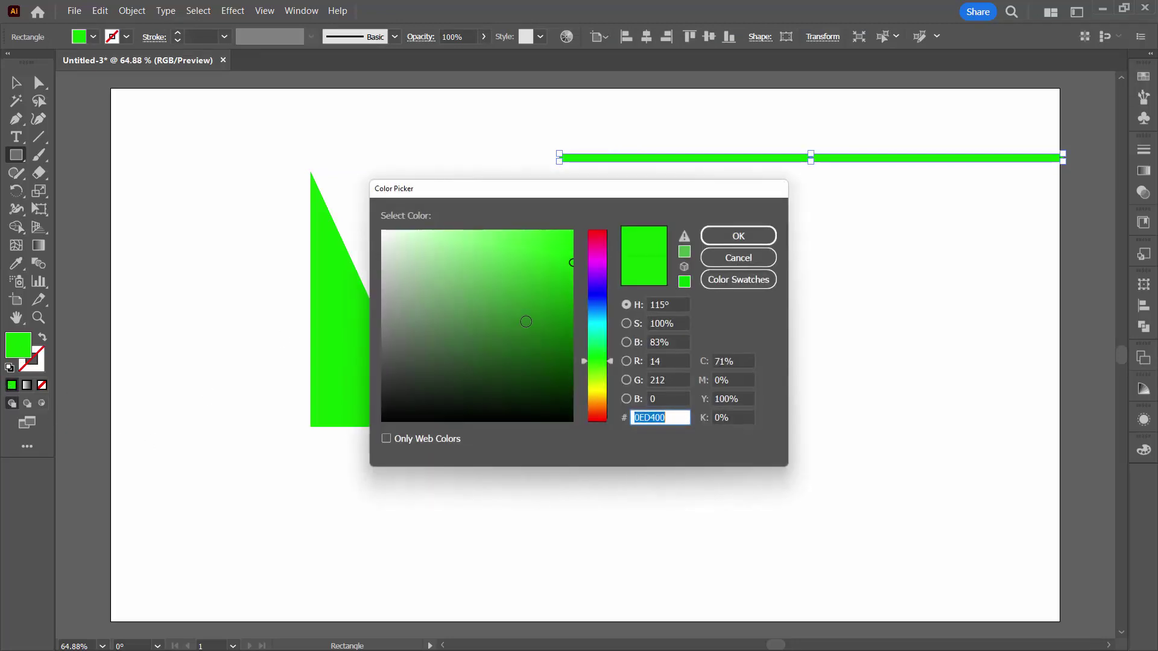
click(381, 420)
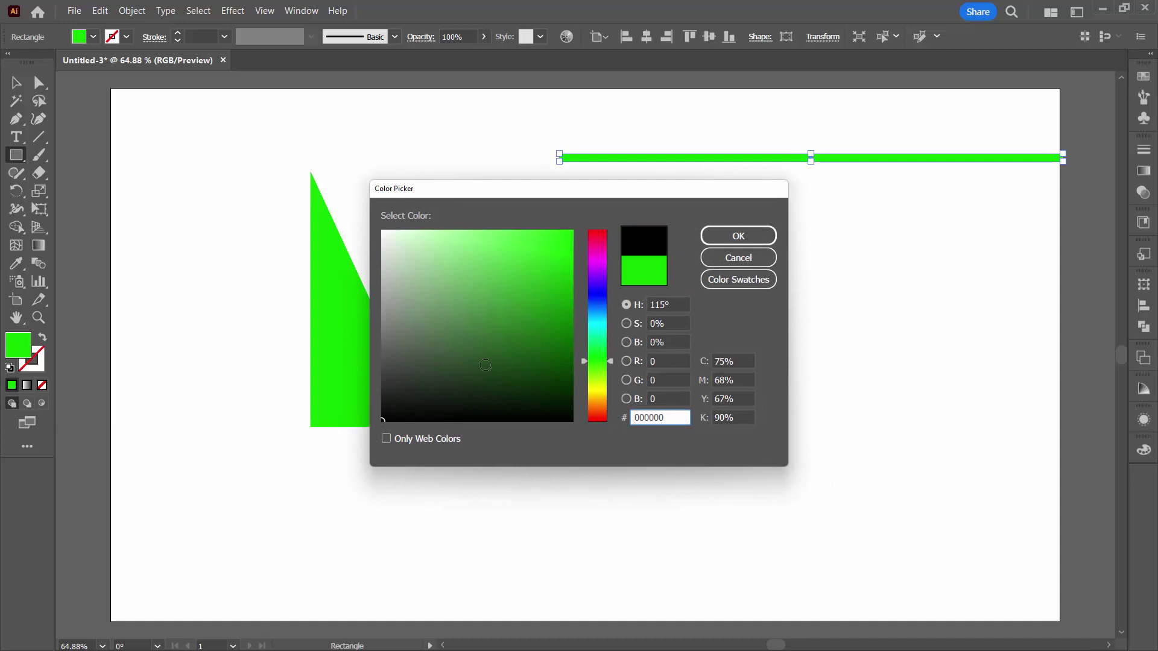
click(745, 236)
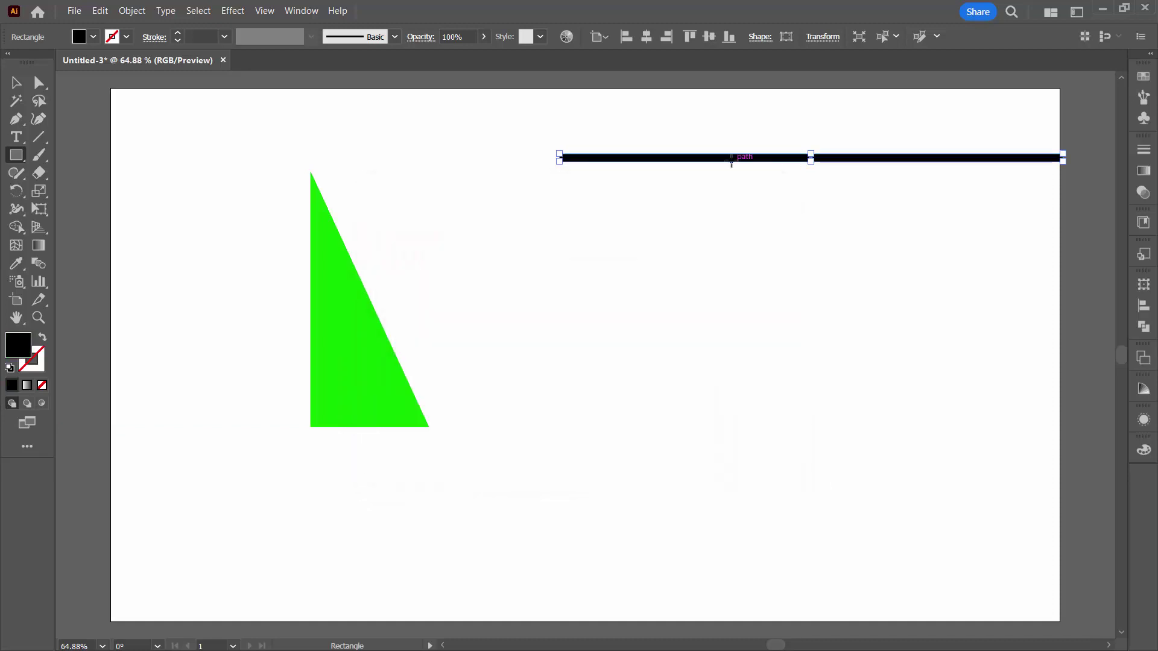
Step: Duplicate the stripe downward repeatedly into about 25 evenly spaced bars, then select them all
key(v)
drag(711, 160, 690, 168)
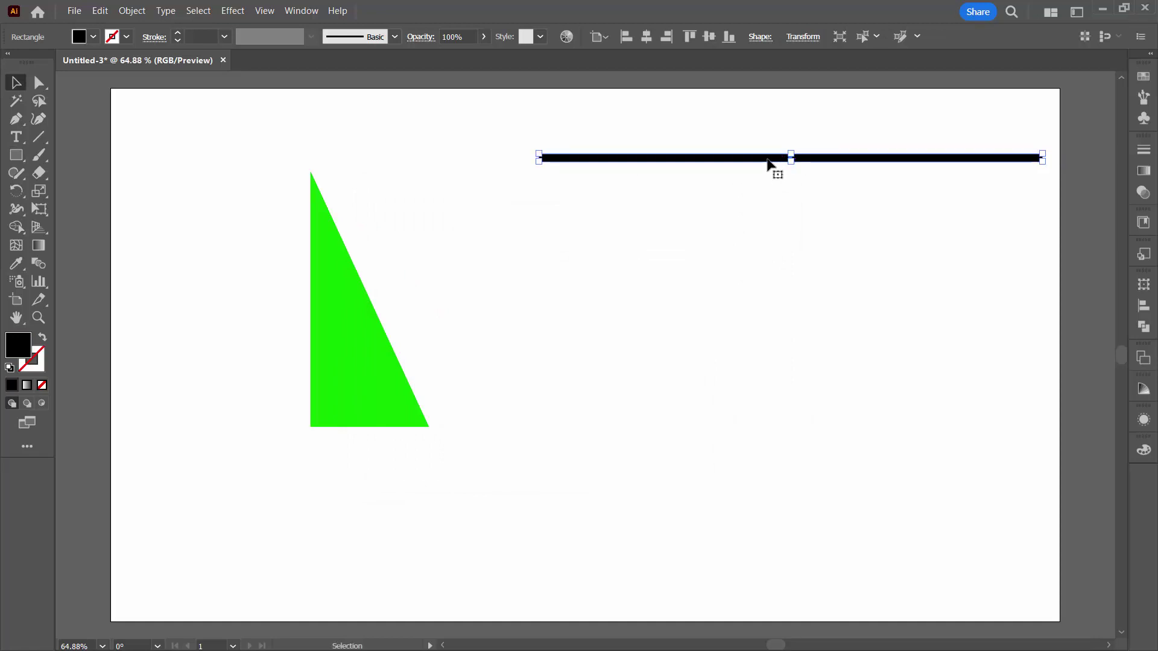
drag(767, 160, 769, 178)
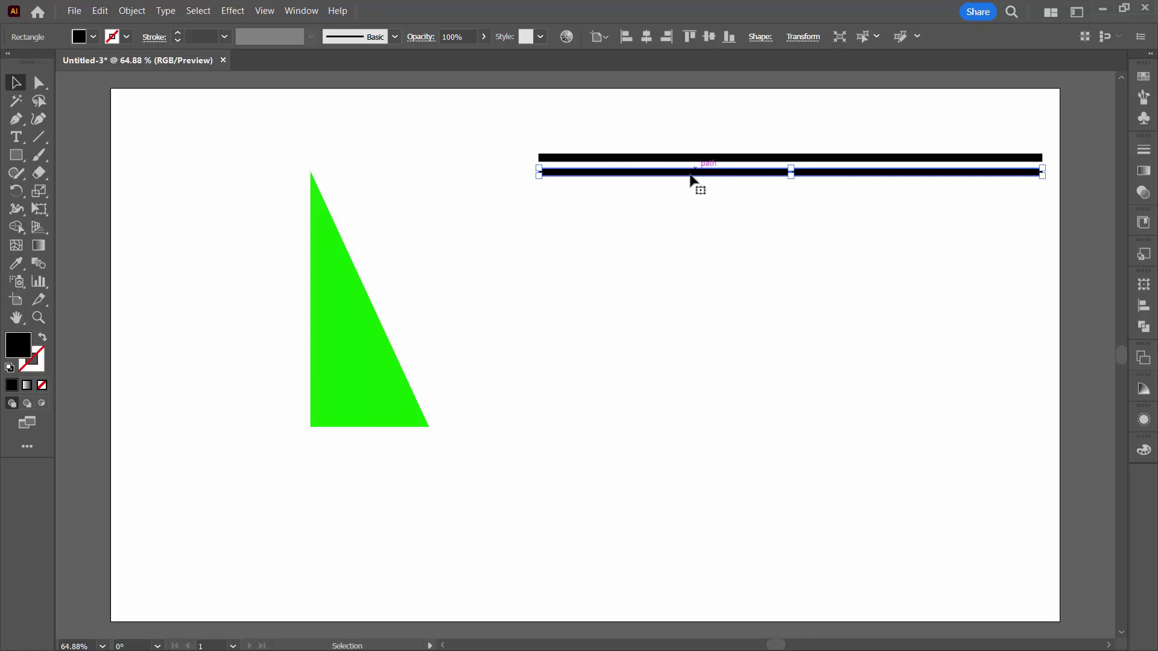
key(ctrl+d)
key(ctrl+d)
key(ctrl+d)
key(ctrl+d)
key(ctrl+d)
key(ctrl+d)
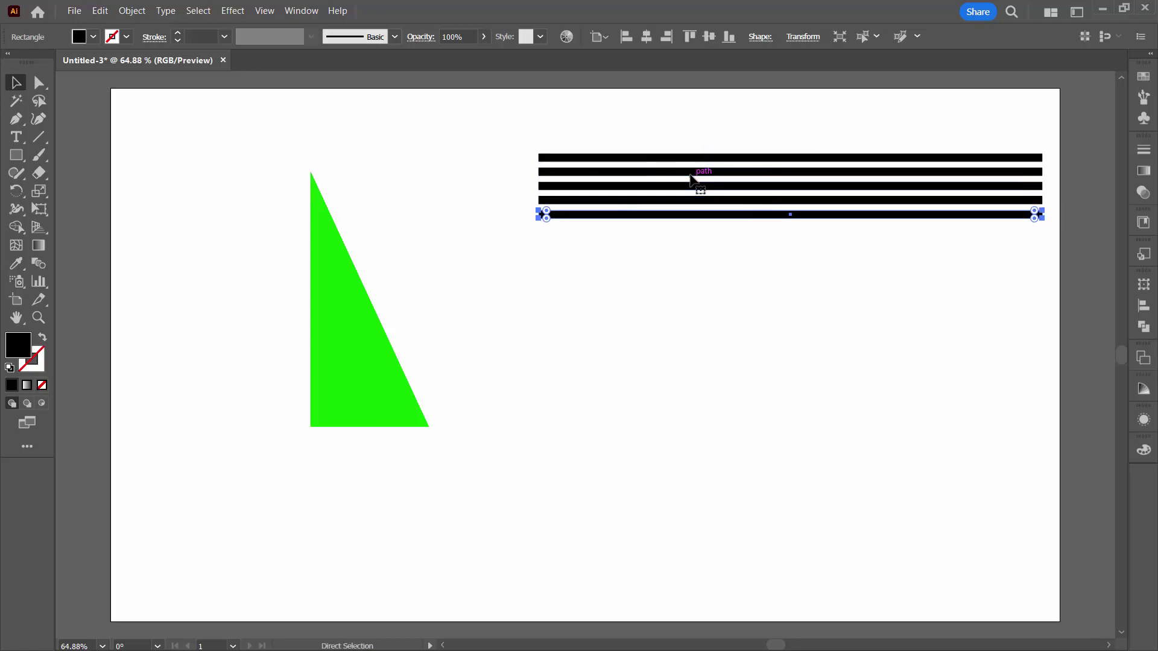
key(ctrl+d)
key(ctrl+d)
key(ctrl+d)
key(ctrl+d)
key(ctrl+d)
key(ctrl+d)
key(ctrl+d)
key(ctrl+d)
key(ctrl+d)
key(ctrl+d)
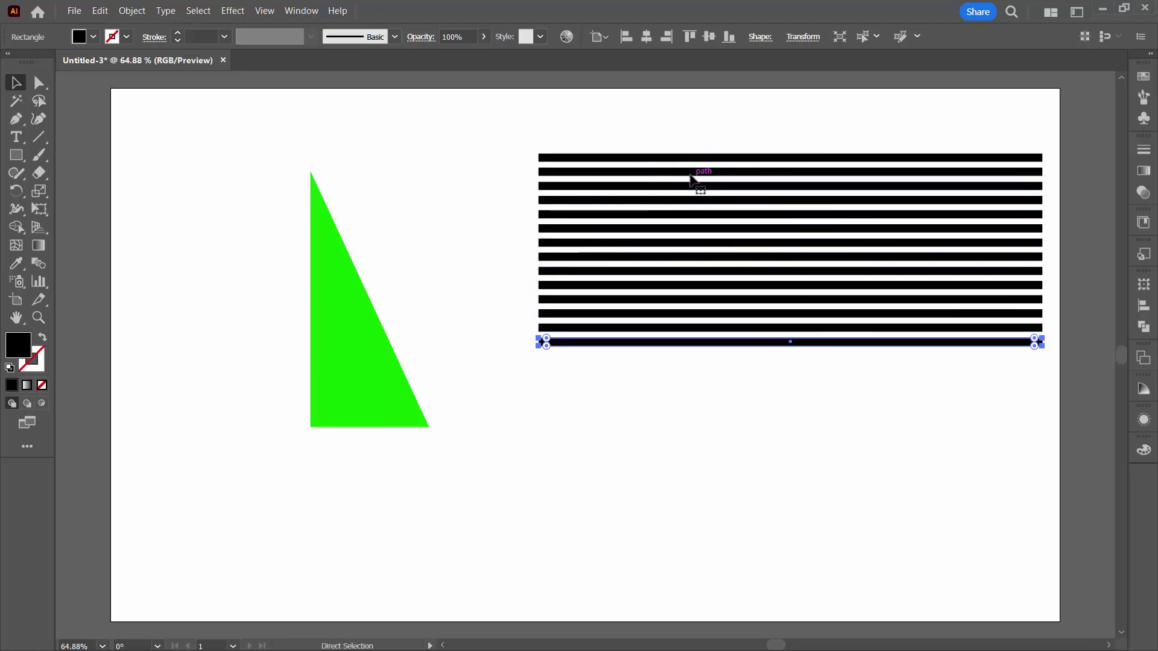
key(ctrl+d)
key(ctrl+d)
key(ctrl+d)
key(ctrl+d)
key(ctrl+d)
key(ctrl+d)
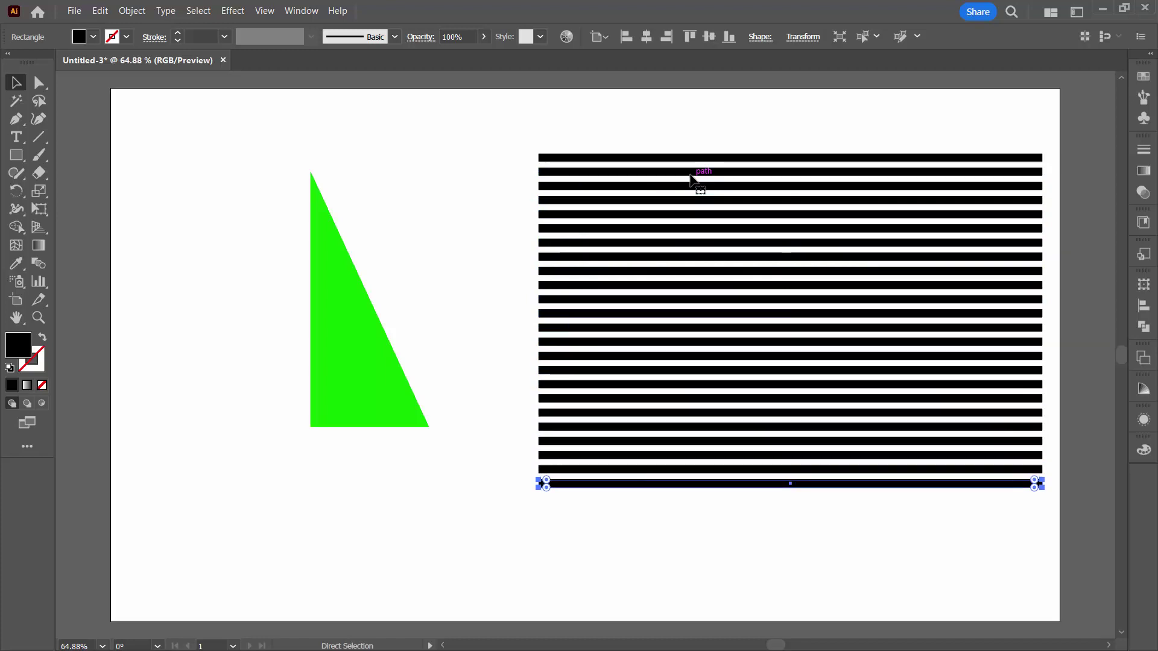
click(507, 129)
drag(520, 127, 891, 506)
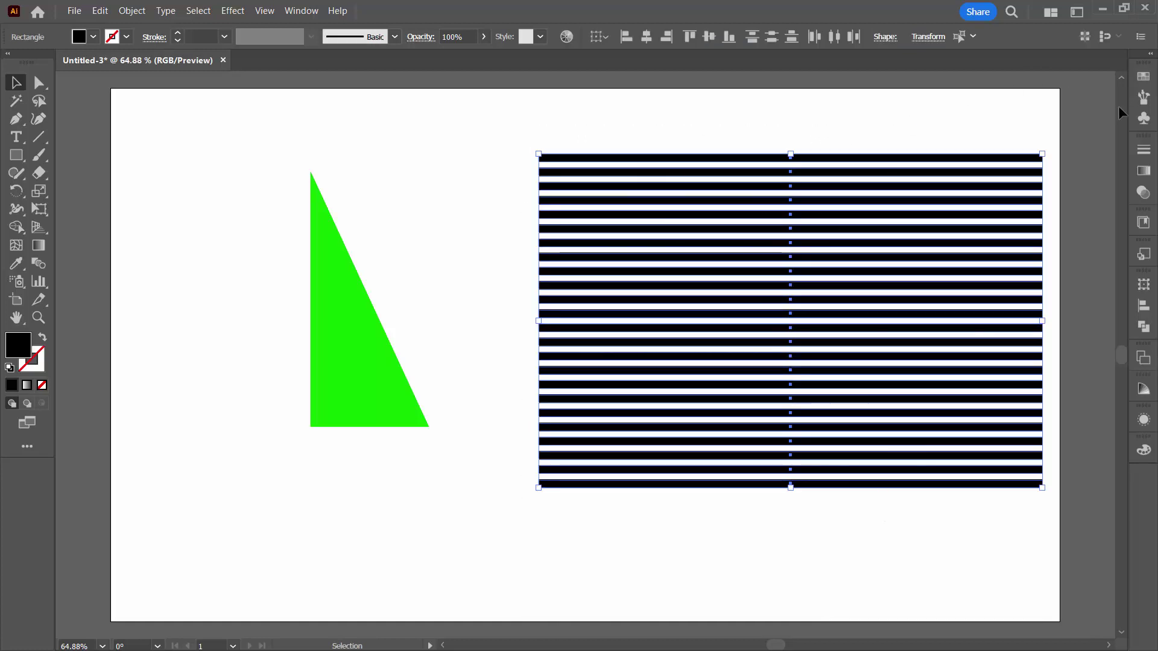
Step: Save the selected stripe block as 'New Symbol' and delete the instance from the artboard
click(1143, 119)
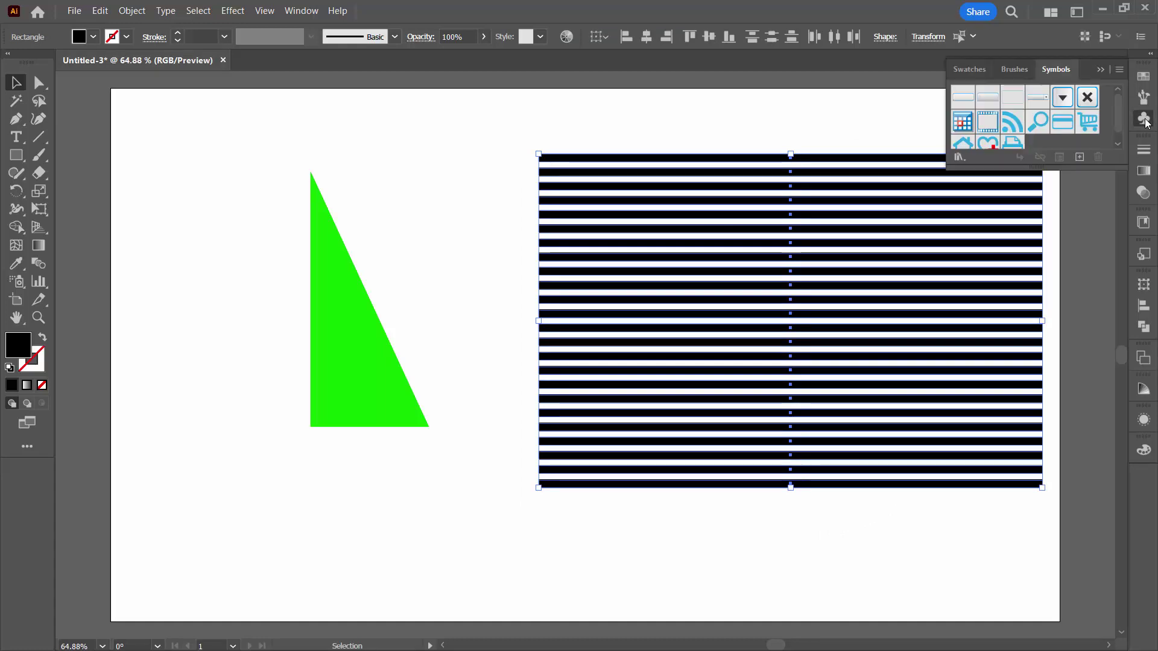
click(1079, 157)
click(543, 453)
key(Delete)
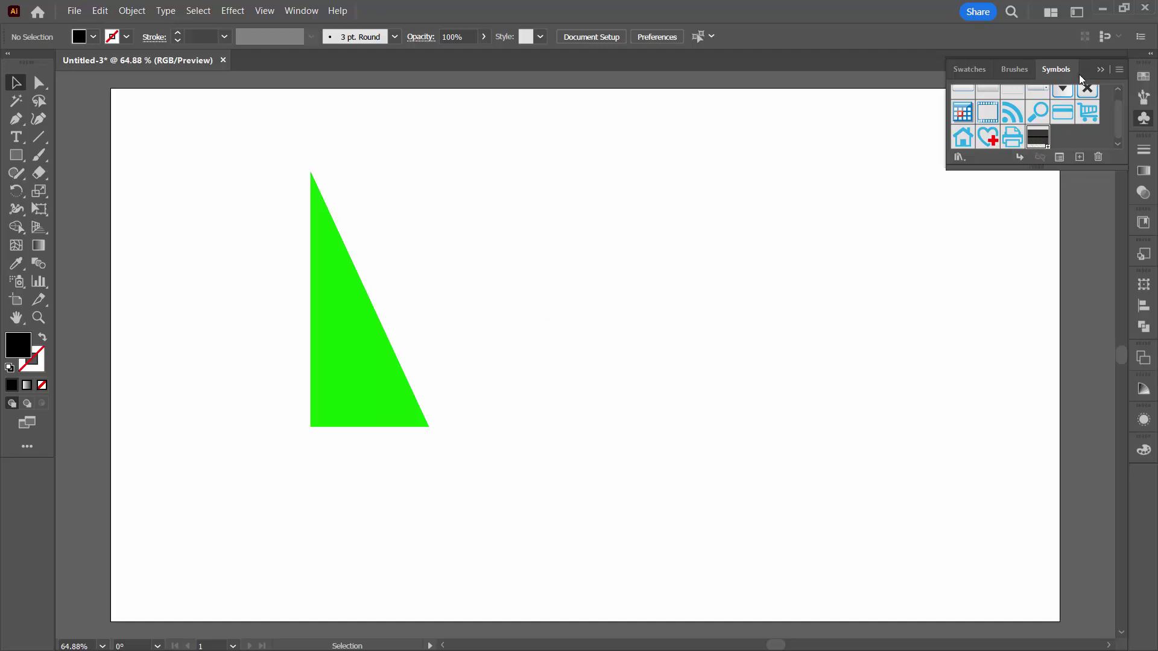
click(1099, 69)
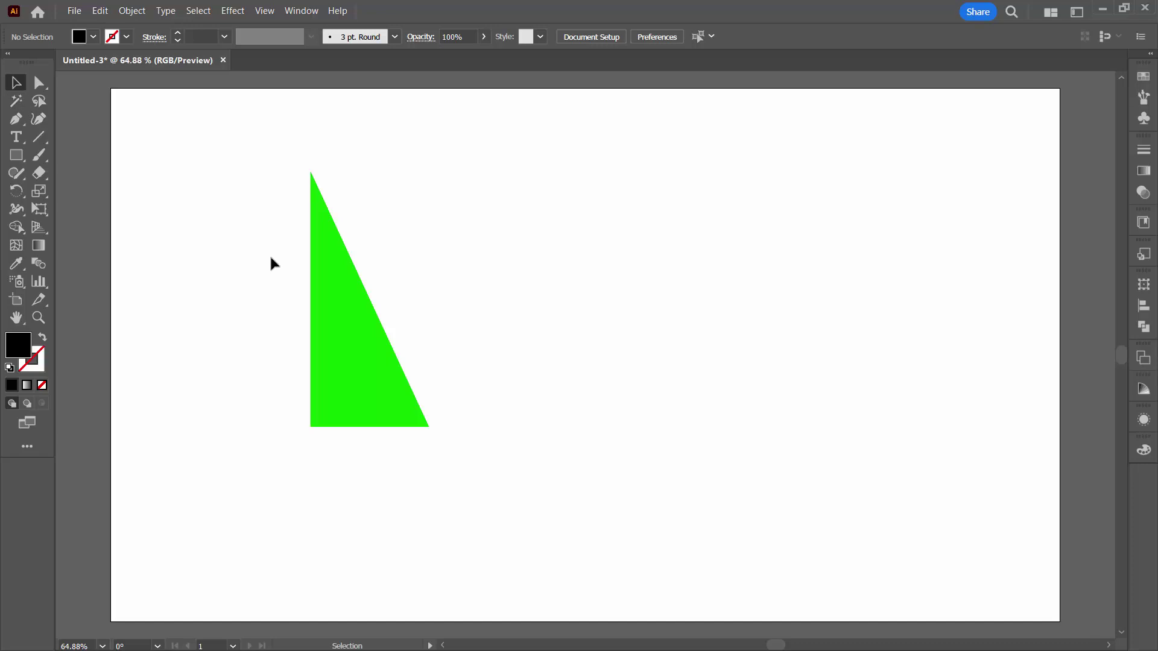
Step: Apply Effect > 3D and Materials > 3D (Classic) > Revolve (Classic) to the green triangle
drag(270, 258, 388, 409)
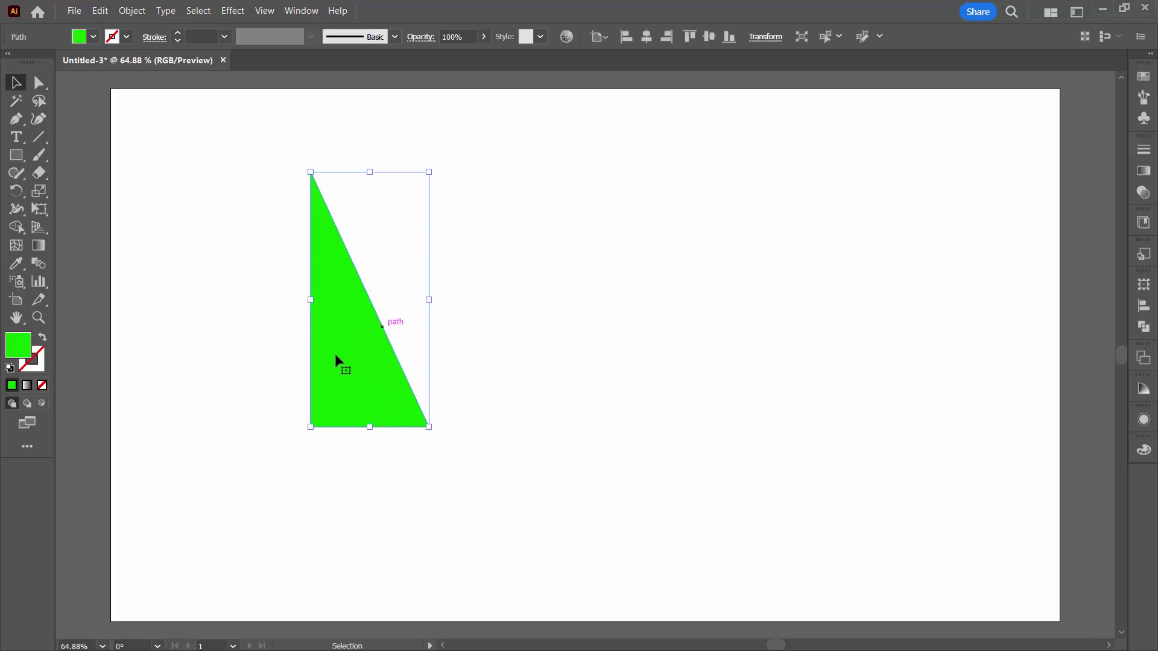
click(226, 10)
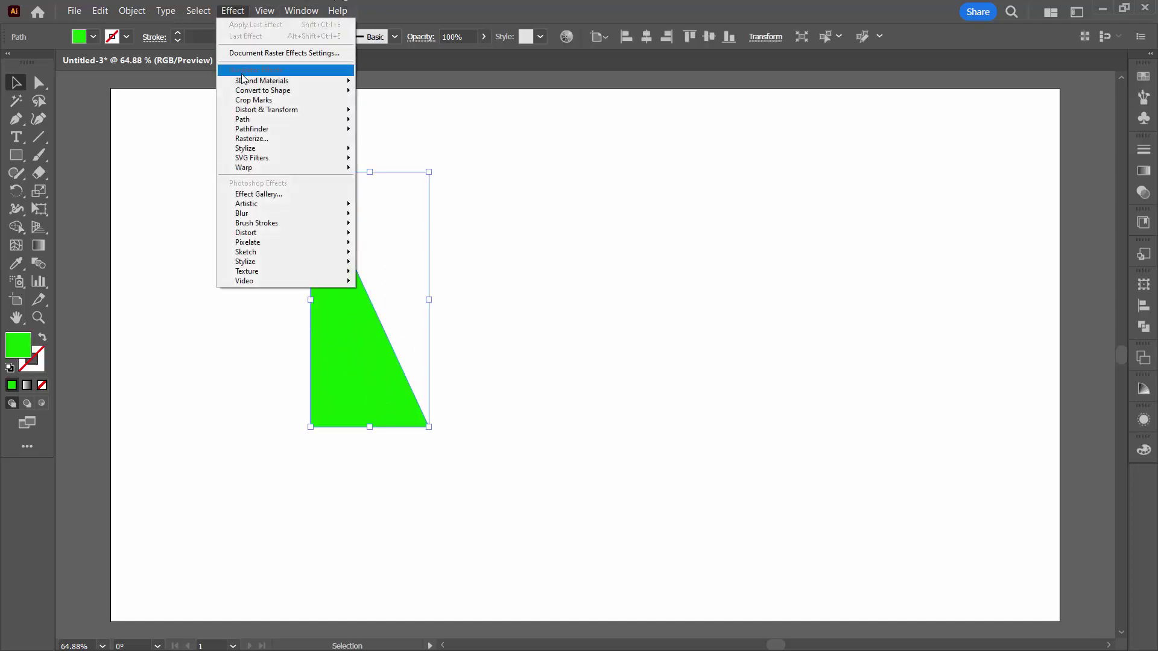
mouse_move(294, 82)
mouse_move(407, 153)
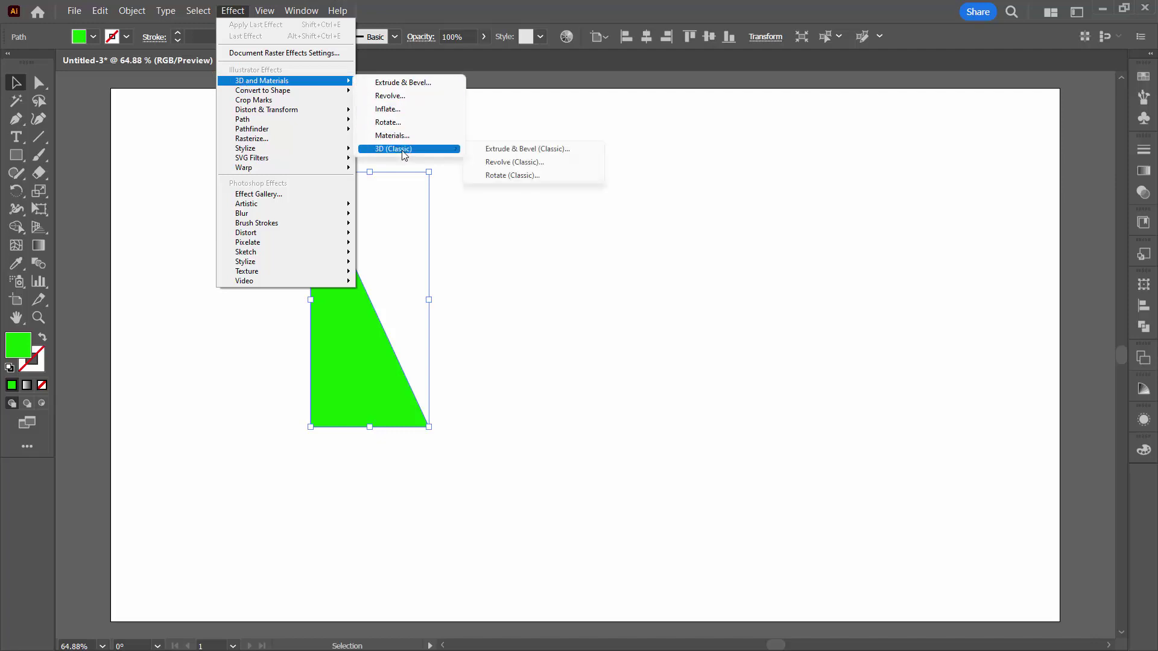
click(492, 163)
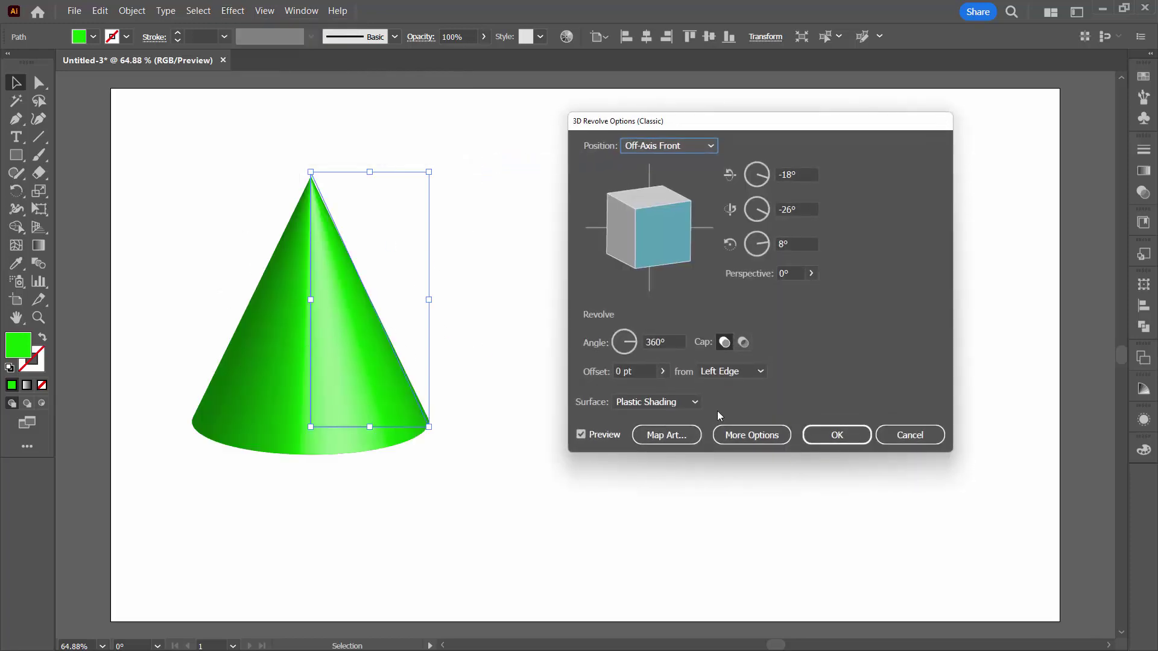
Step: Set the revolve Offset to start from the Left Edge, keeping the Off-Axis Front position
click(743, 374)
click(732, 404)
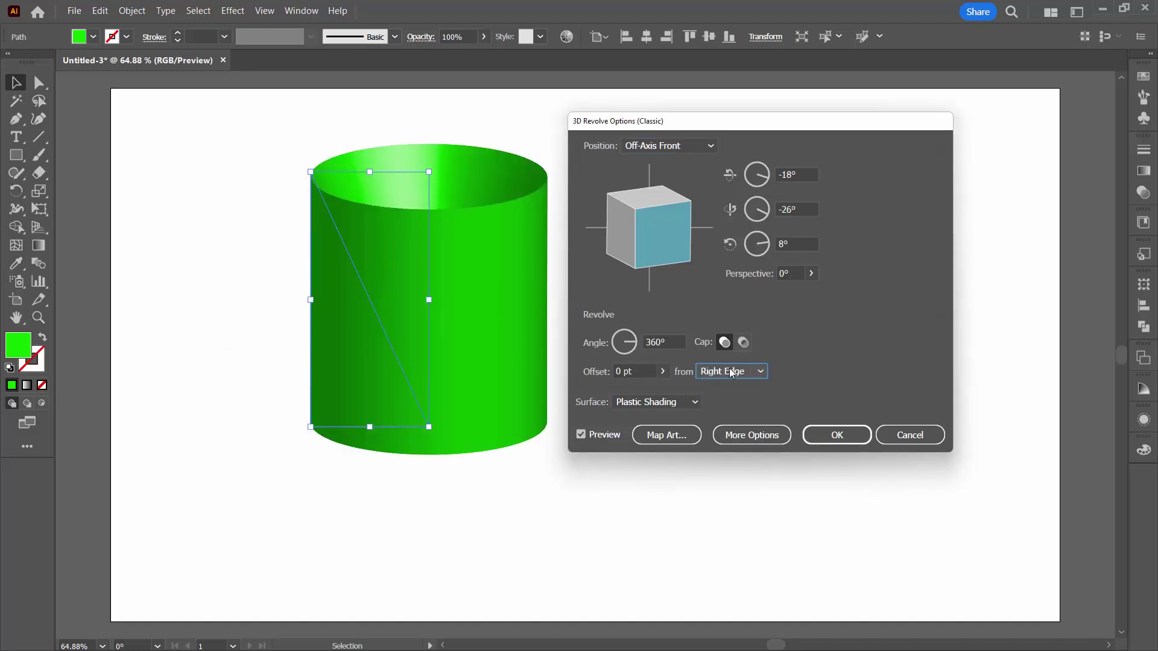
click(747, 374)
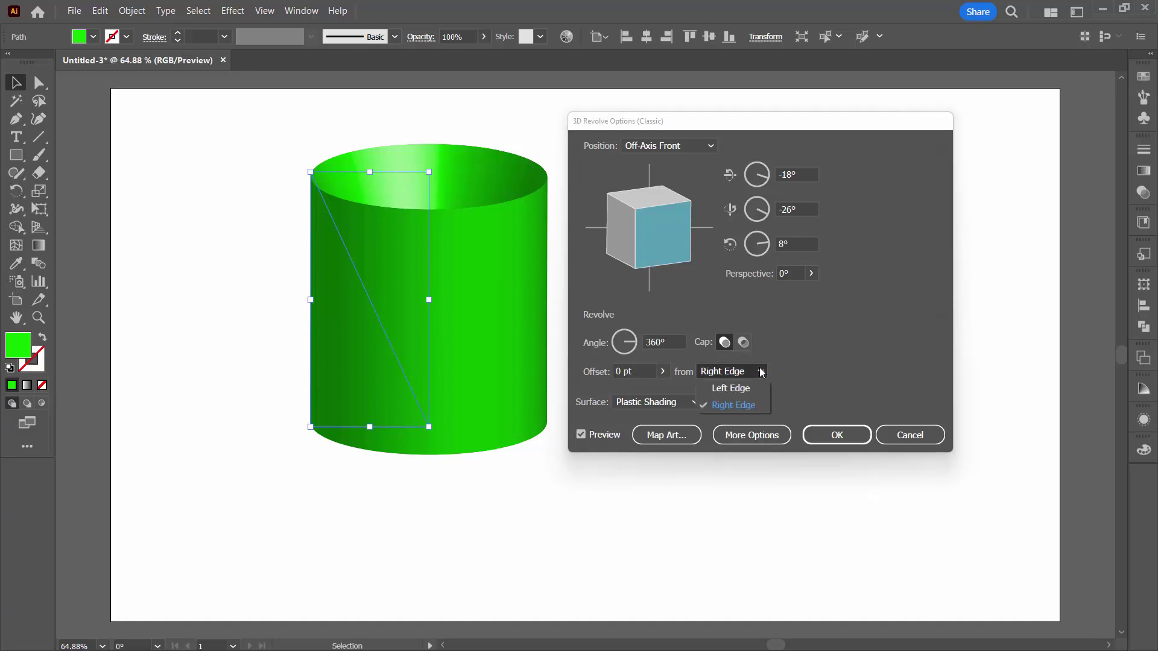
click(727, 402)
key(Up)
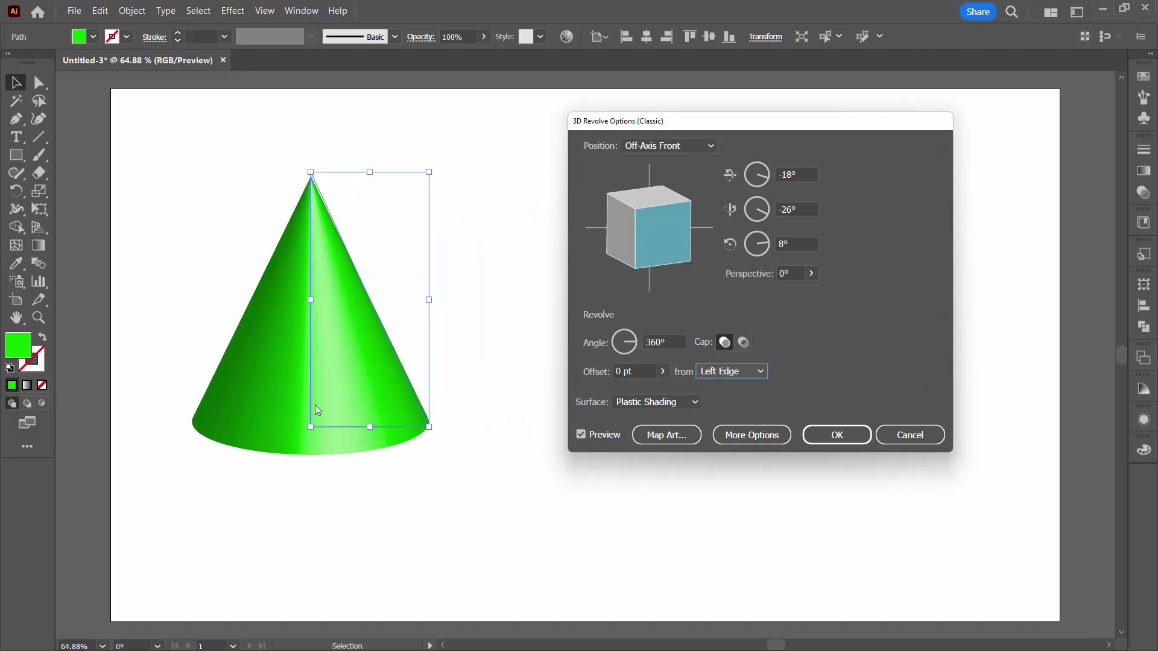
click(656, 147)
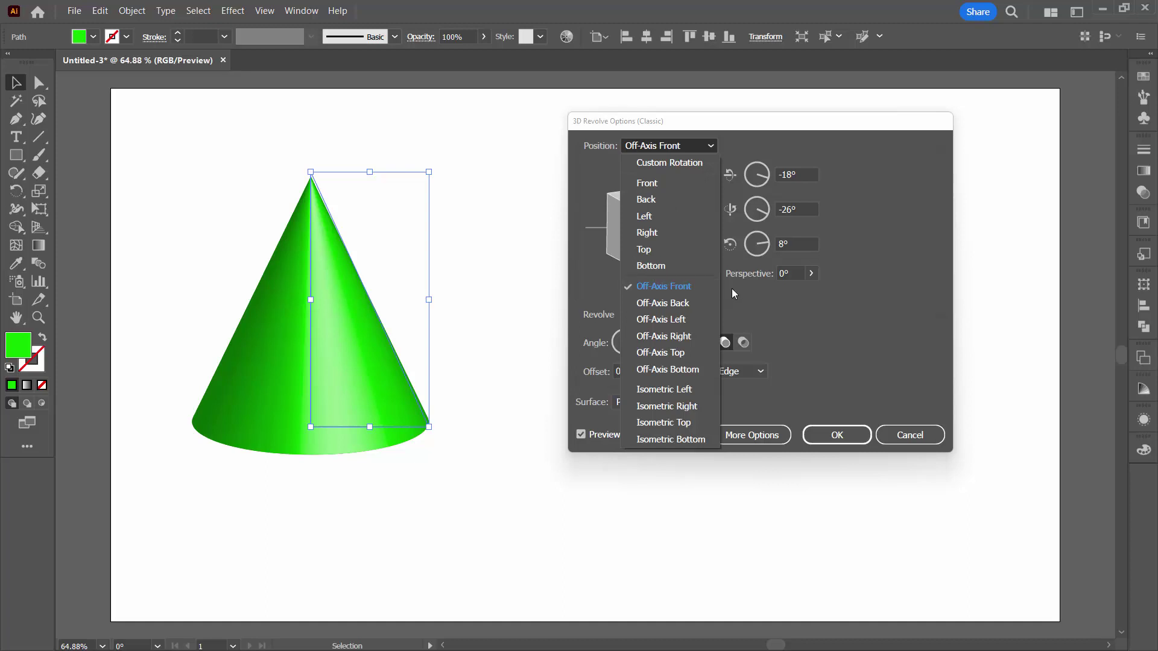
click(766, 303)
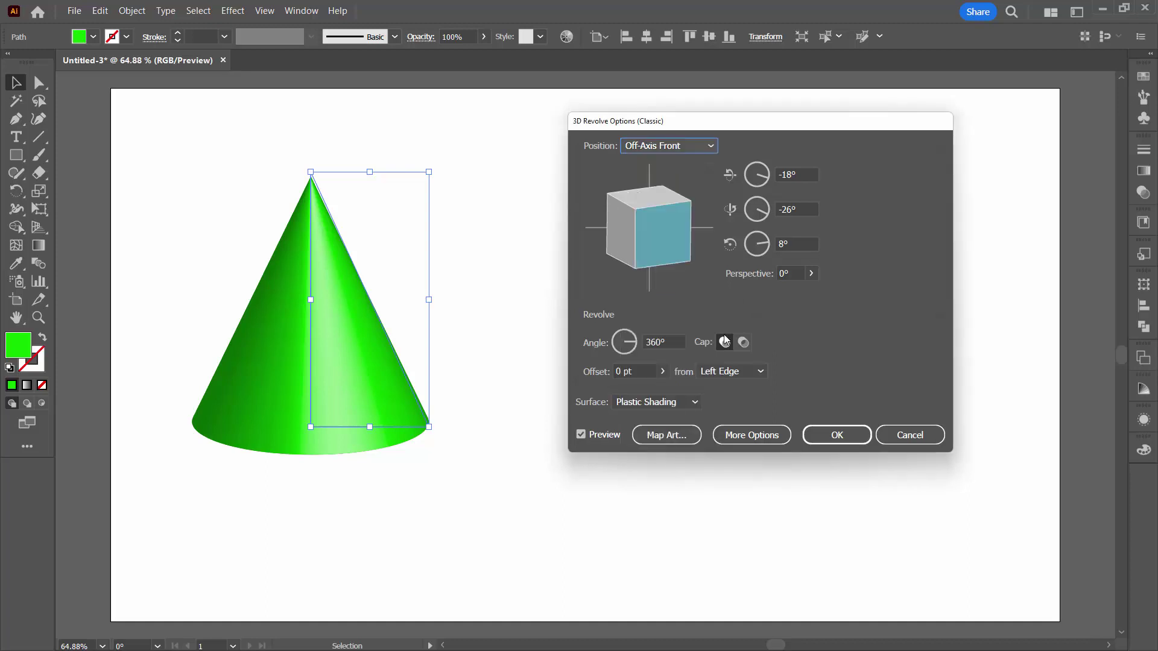
Step: Preview Map Art for the cone, then try the Off-Axis Left position and preview it again
click(657, 436)
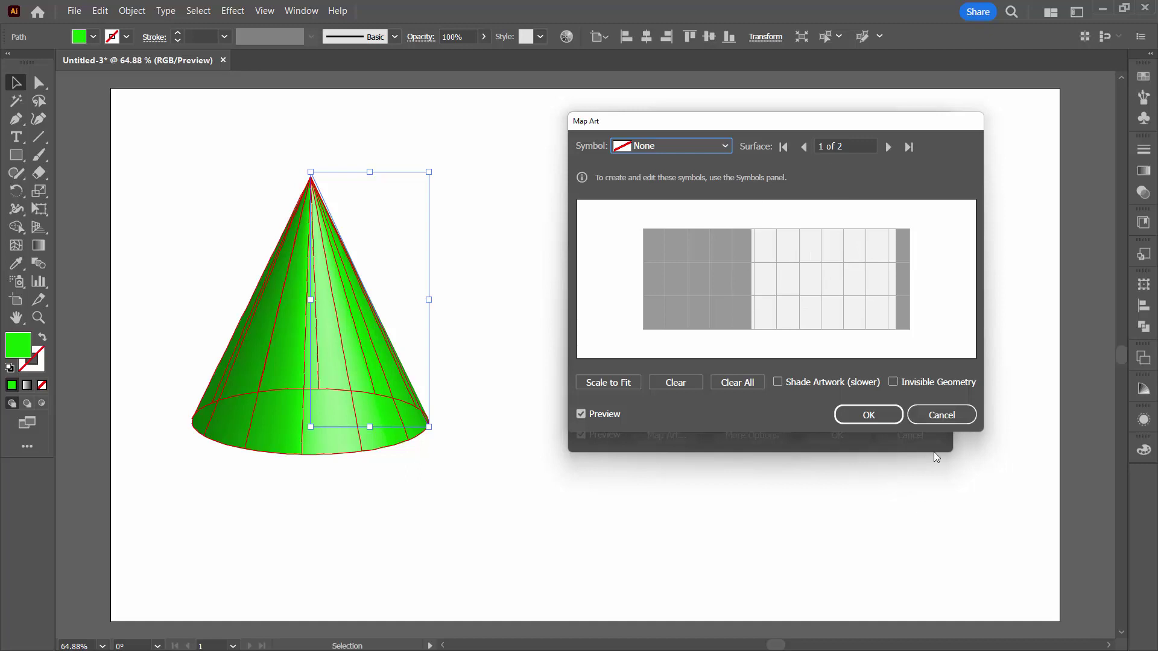
click(940, 416)
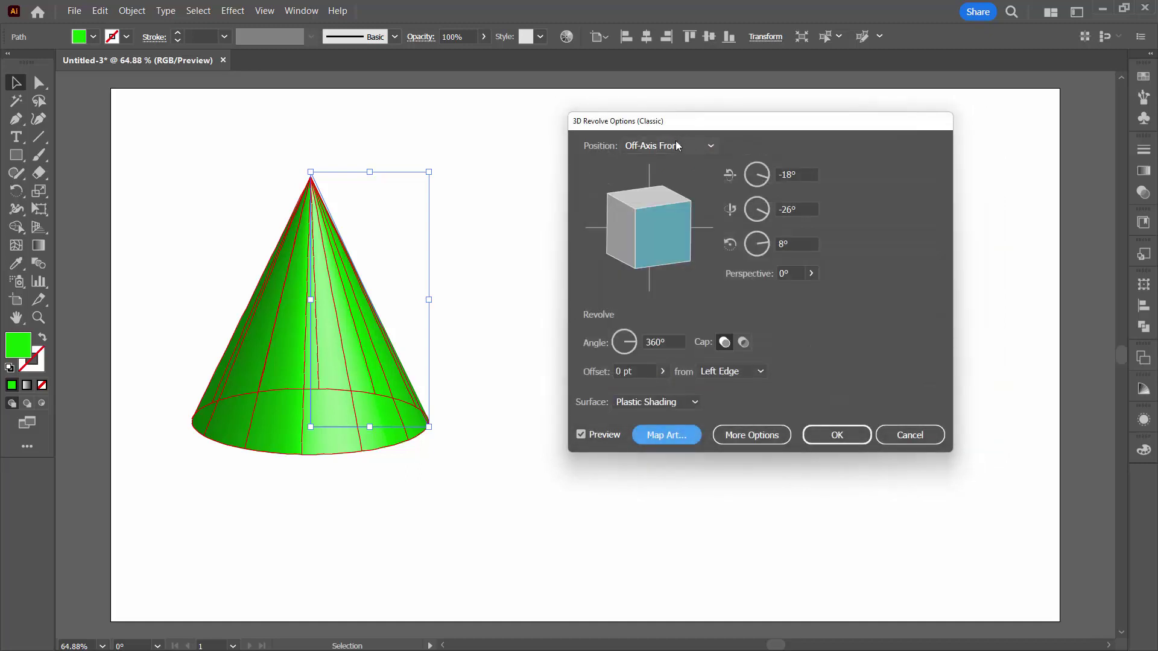
click(675, 145)
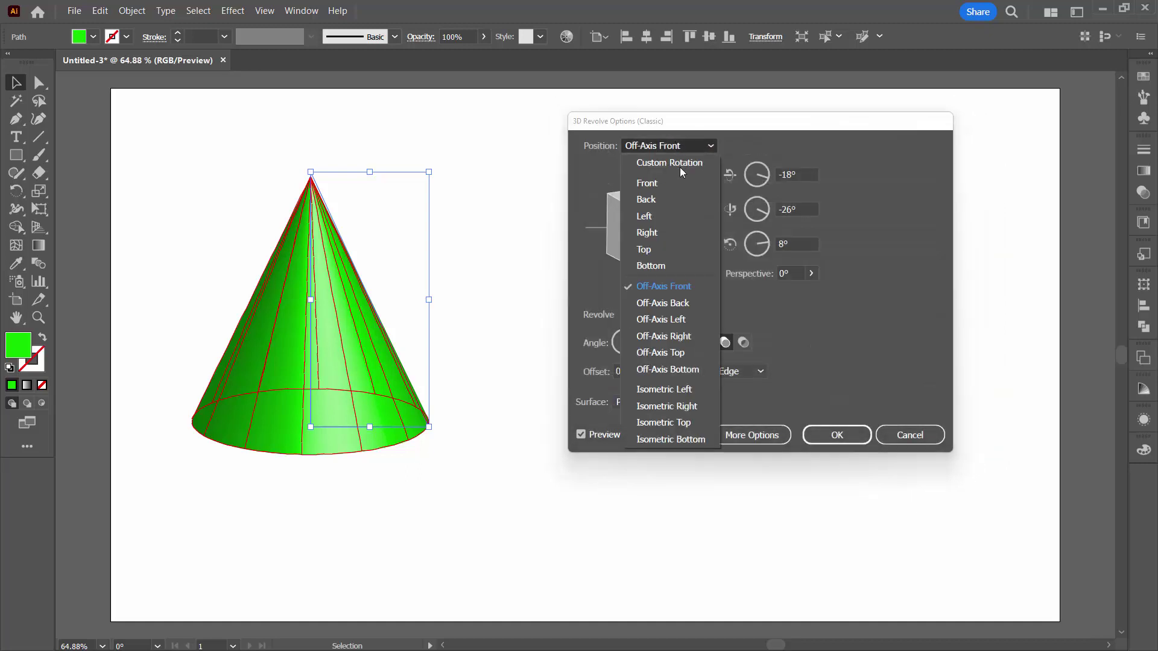
click(673, 319)
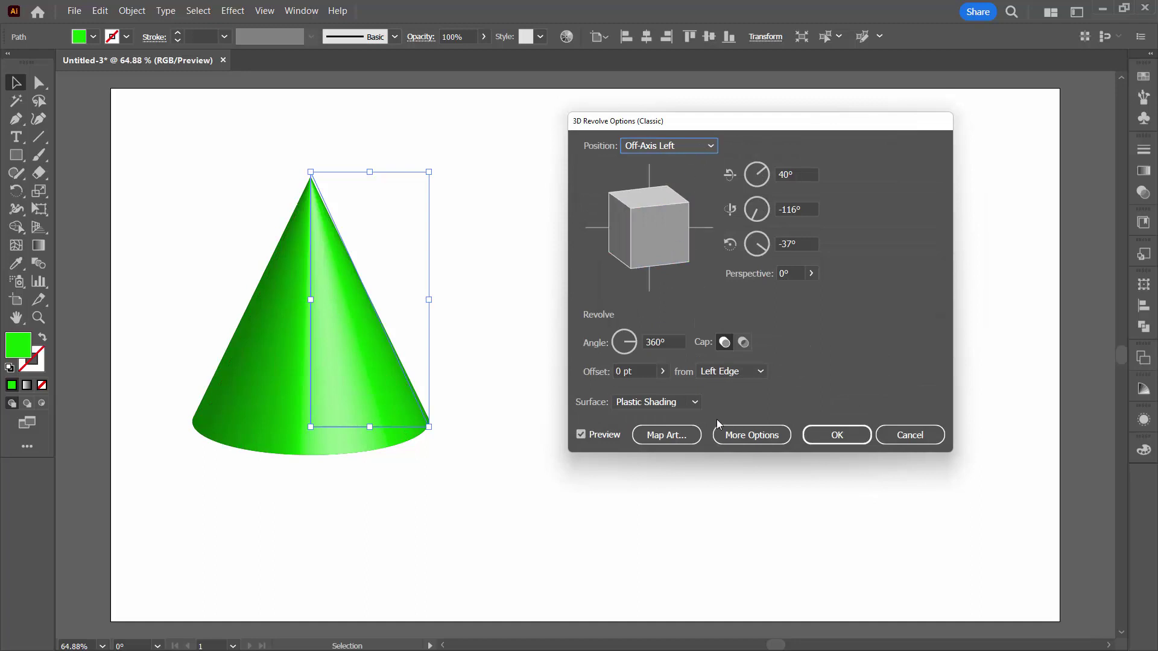
click(681, 433)
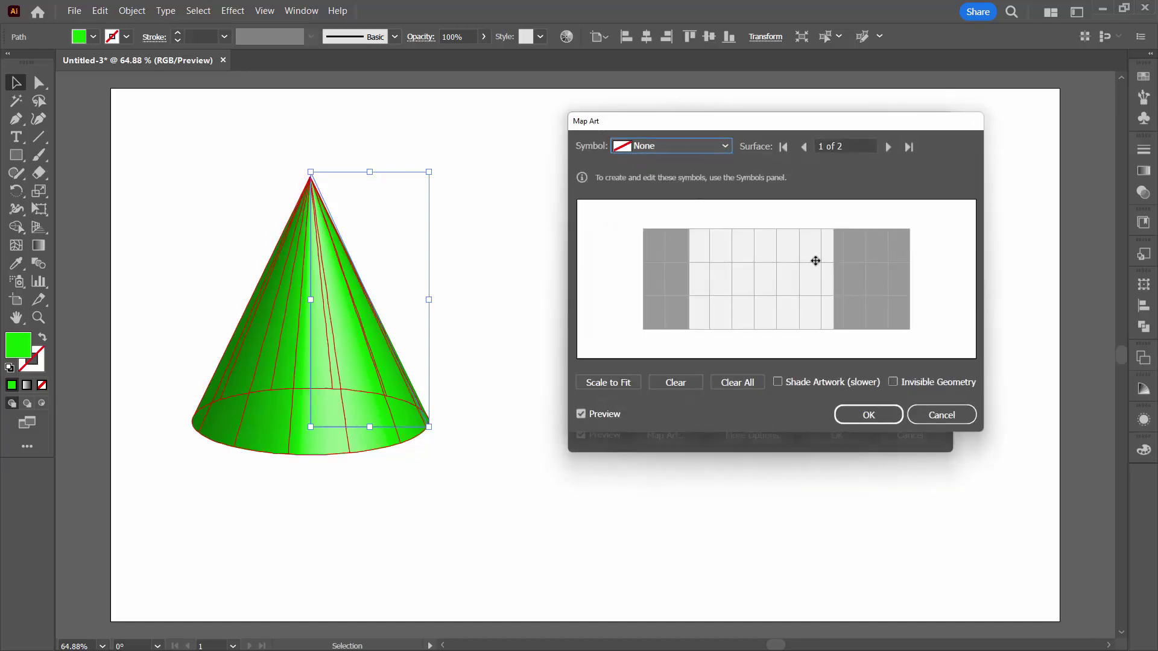
click(936, 415)
Step: Try the Isometric Left position with a Map Art preview, then return the cone to Off-Axis Front
click(663, 146)
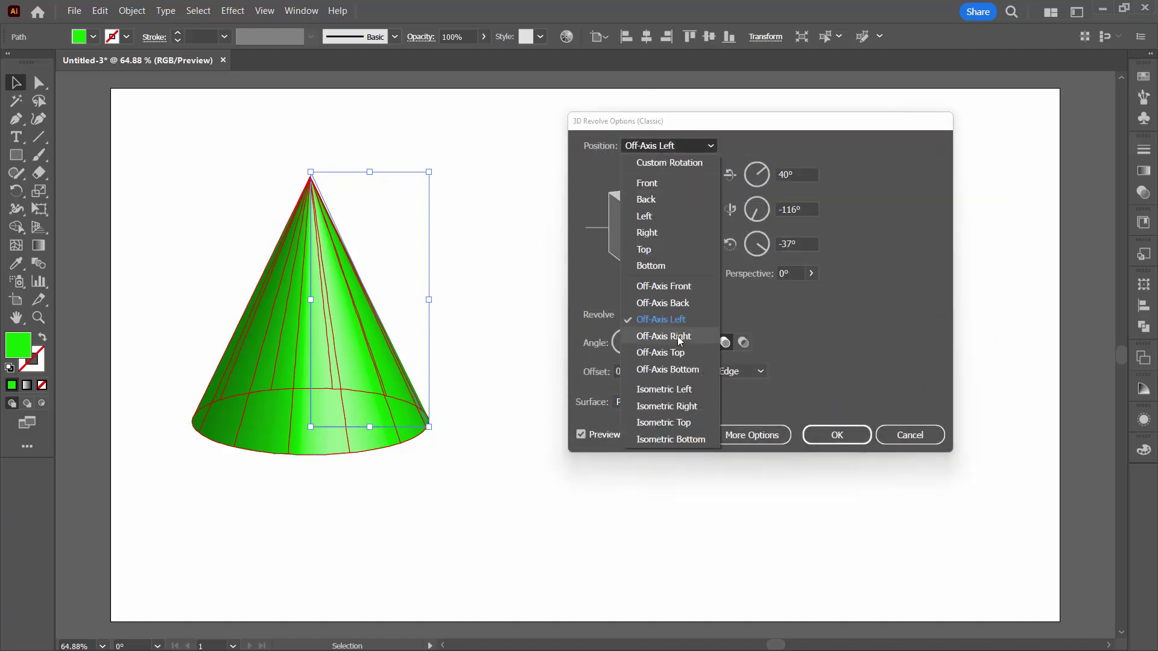
click(663, 391)
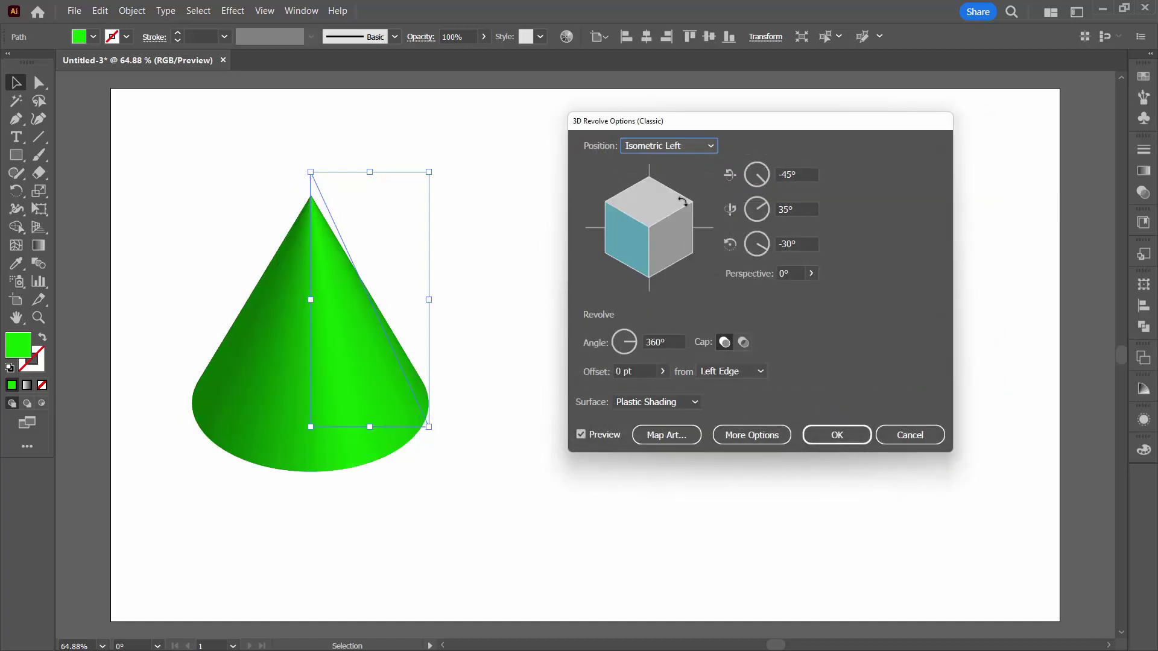
click(663, 436)
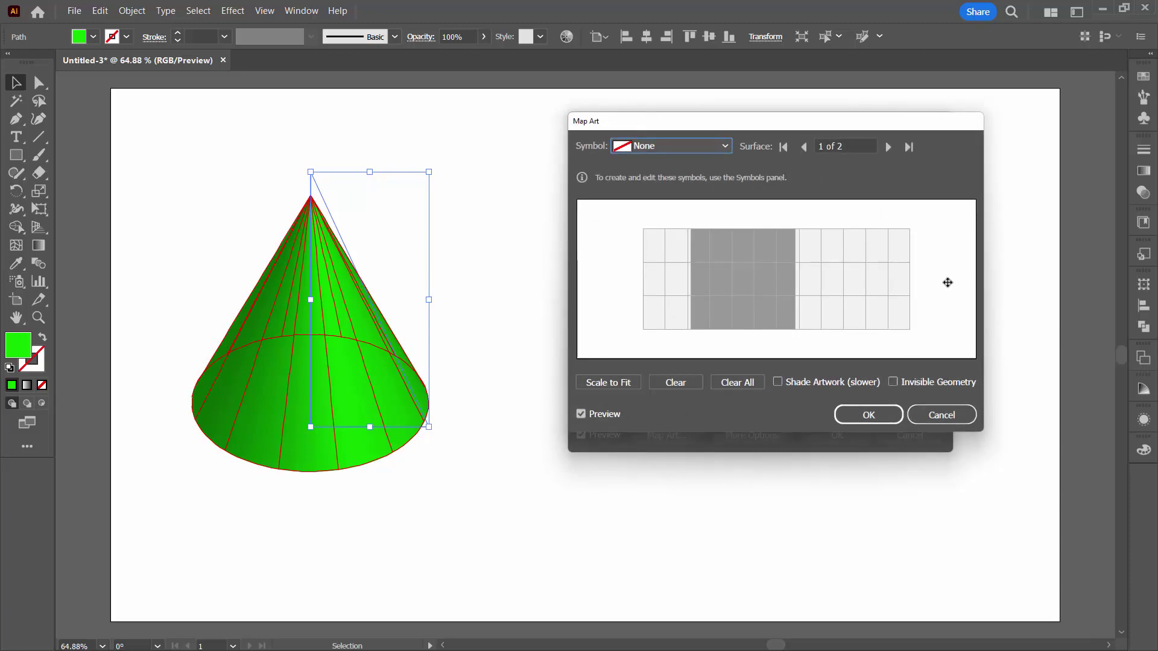
click(926, 419)
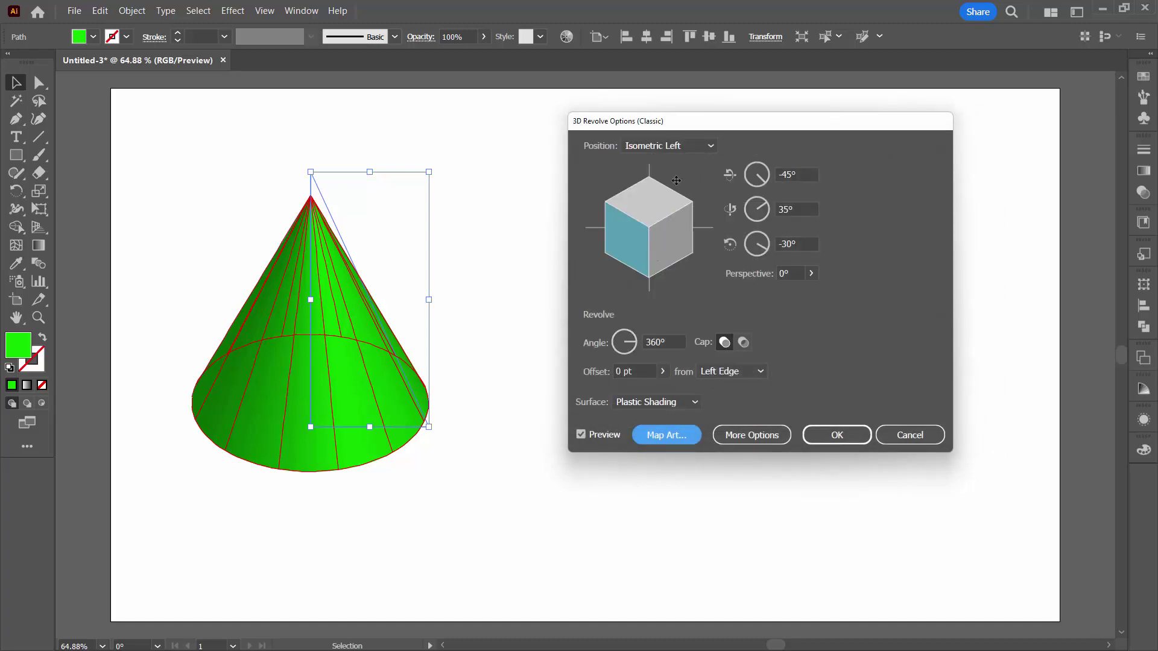
click(670, 146)
click(687, 285)
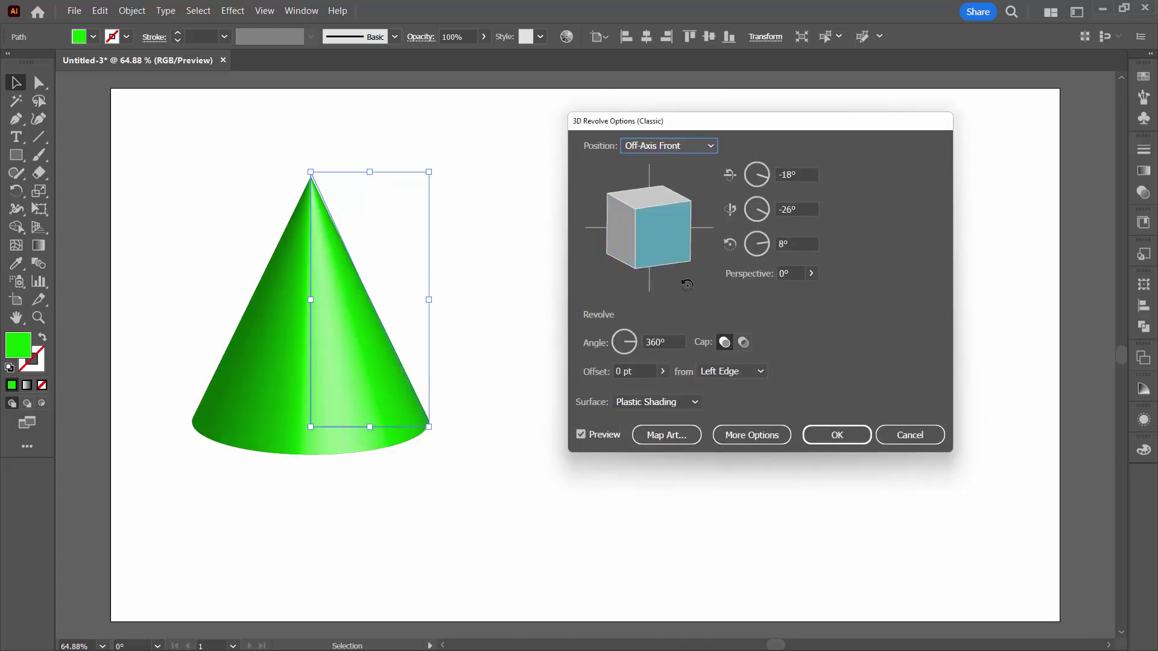
Step: In Map Art, inspect surface 2 of 2 (the base), return to surface 1, and list available symbols
click(666, 435)
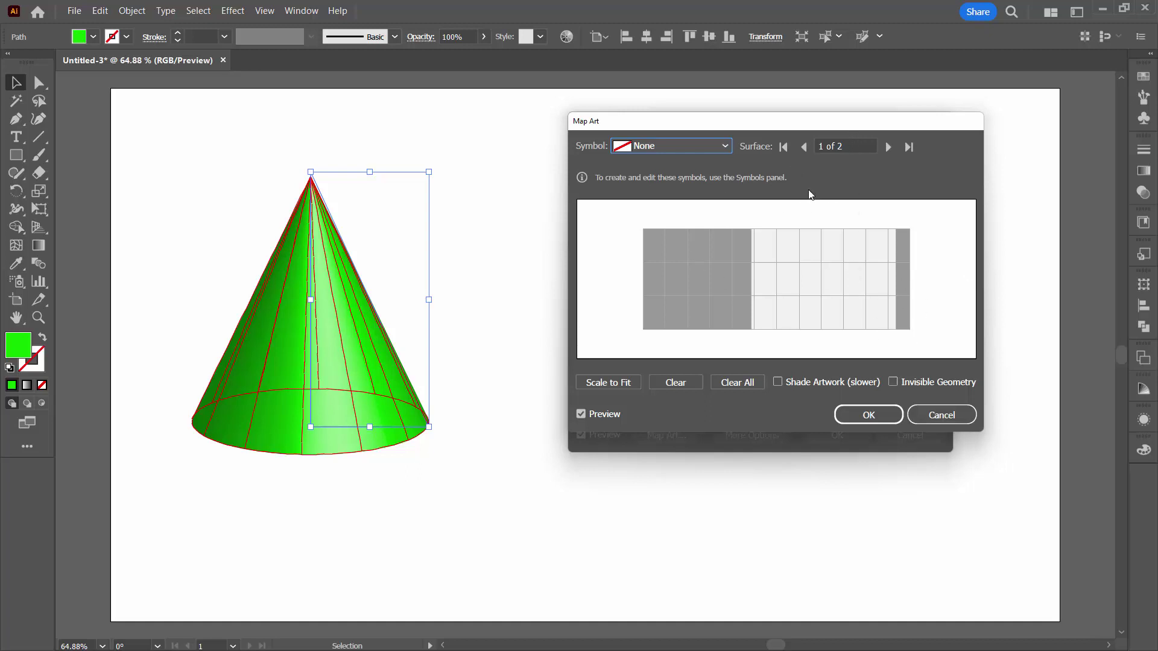
click(887, 147)
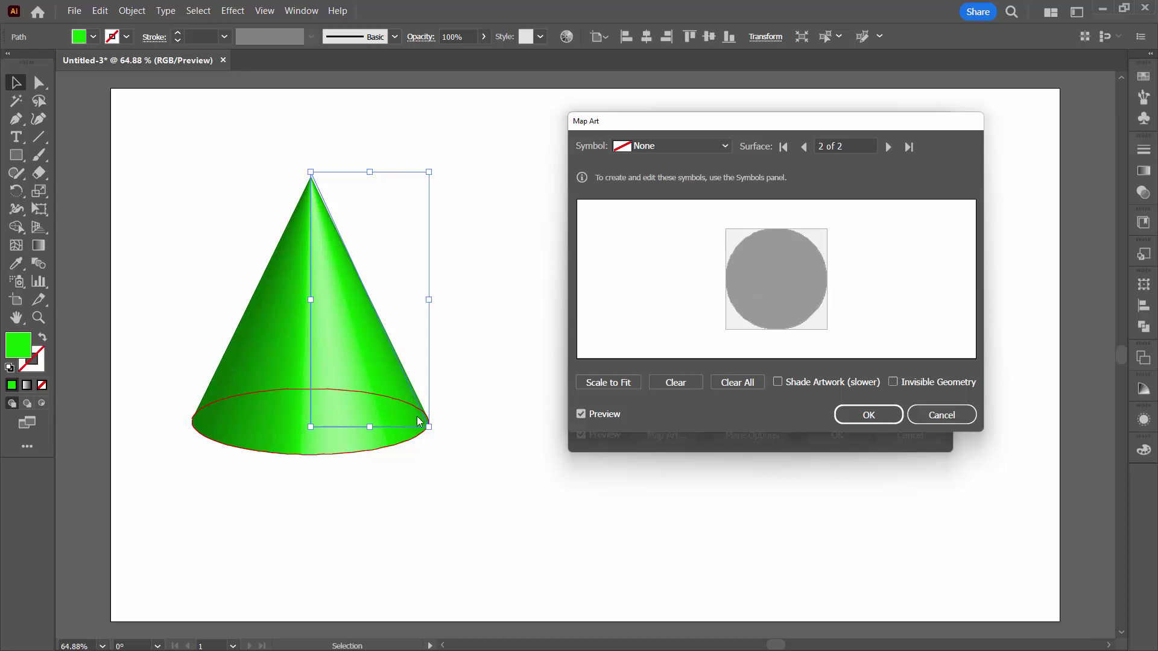
click(803, 147)
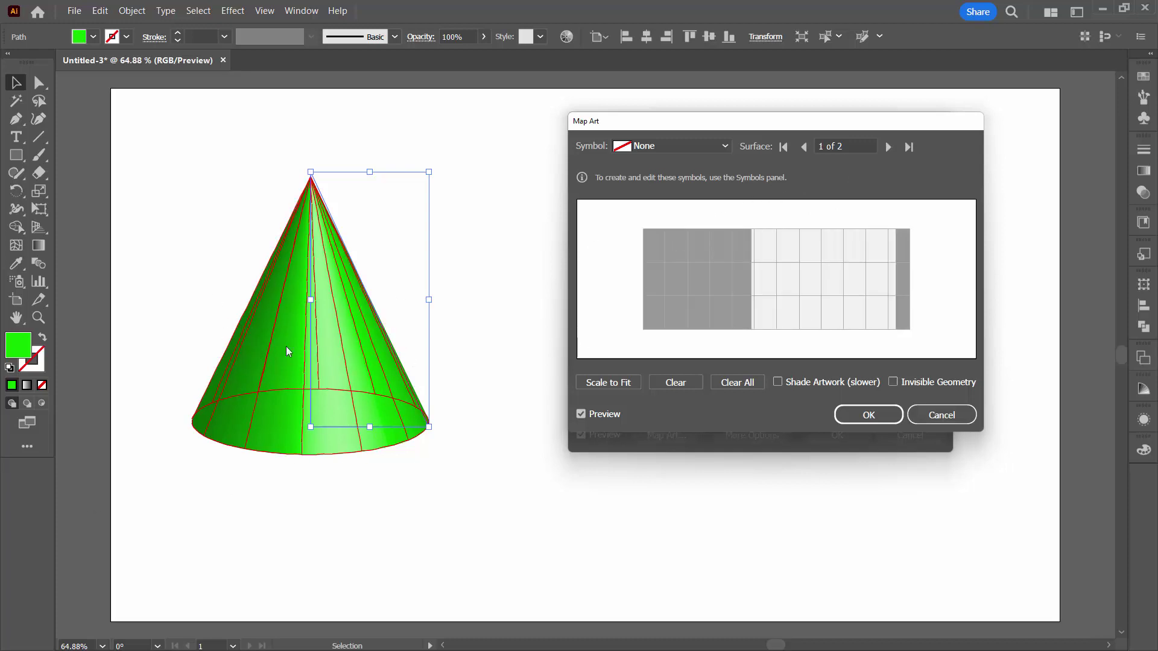
click(678, 146)
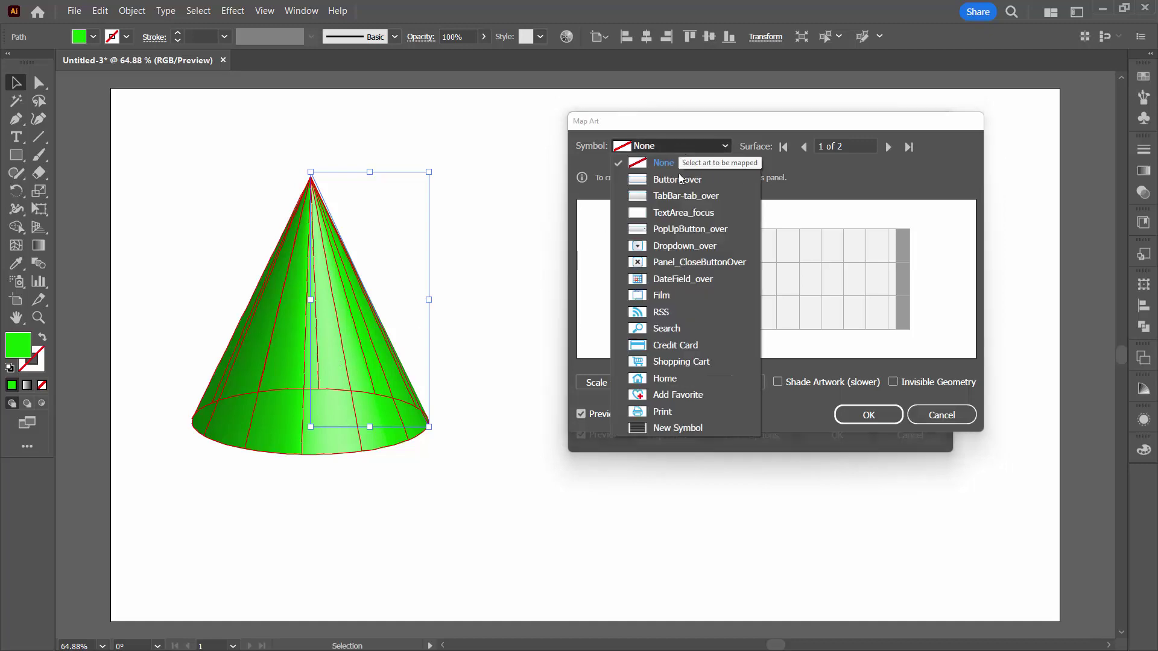
Step: Map 'New Symbol' onto surface 1, rotating, moving and stretching it so stripes run diagonally
click(669, 426)
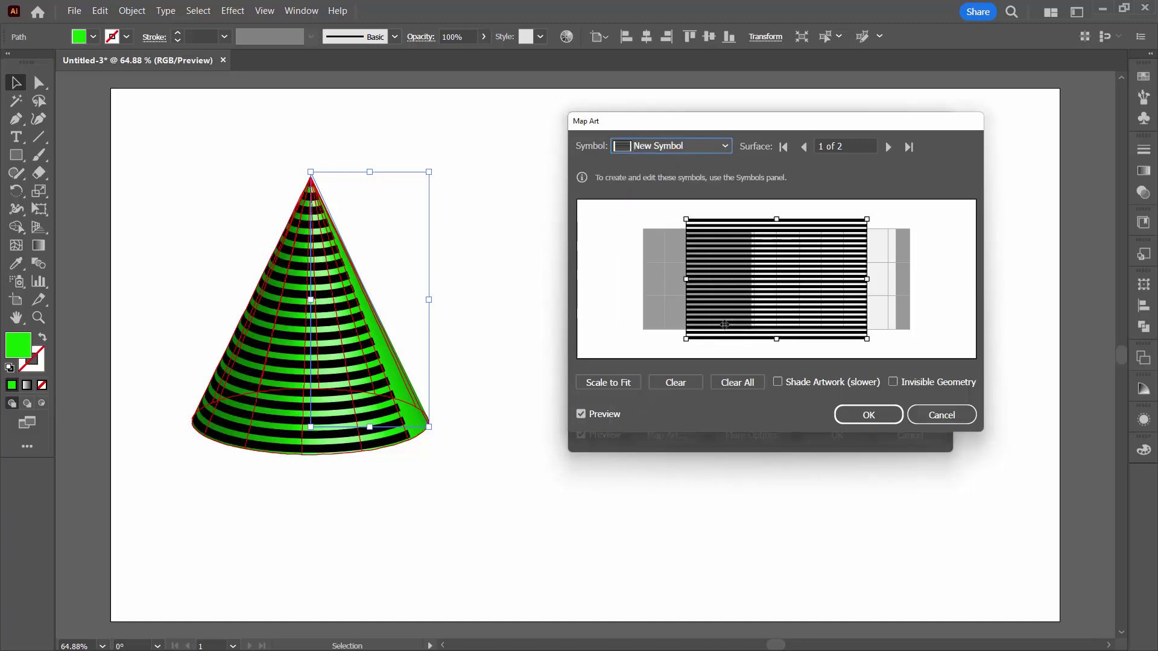
drag(802, 301, 851, 297)
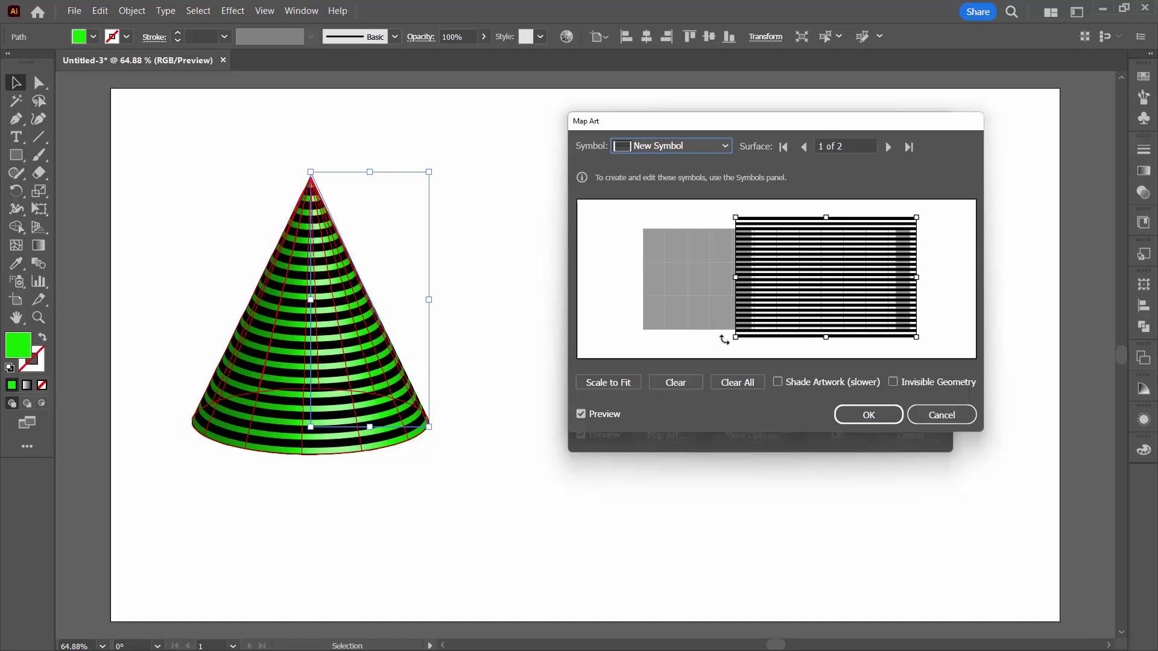
drag(726, 430, 727, 606)
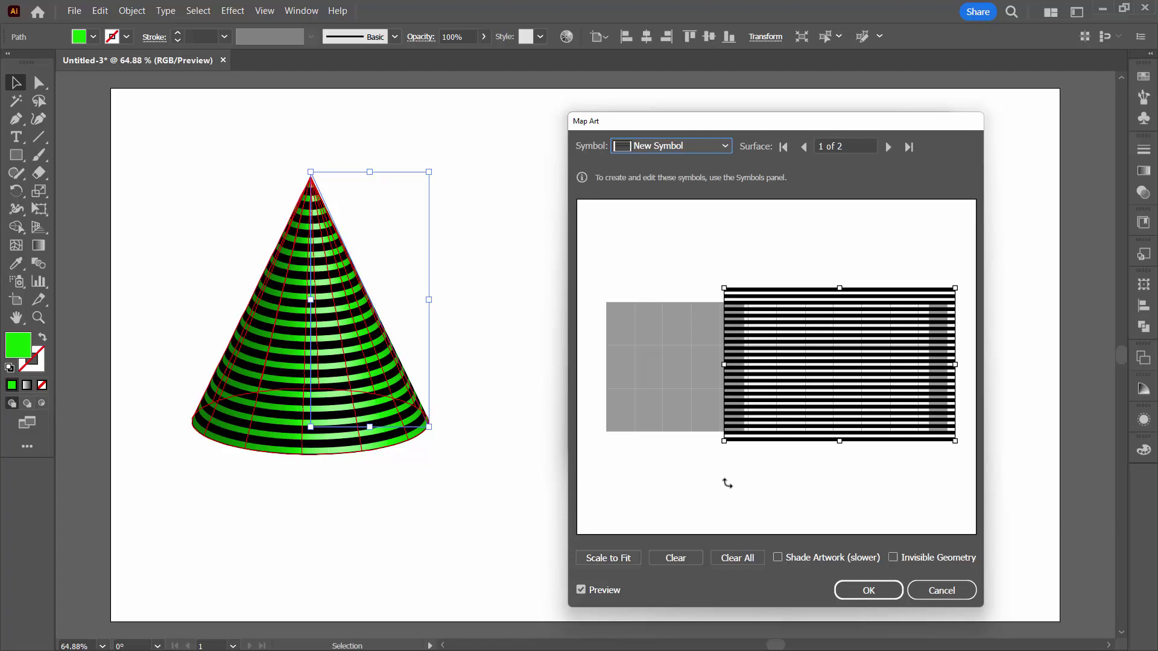
drag(720, 446, 751, 484)
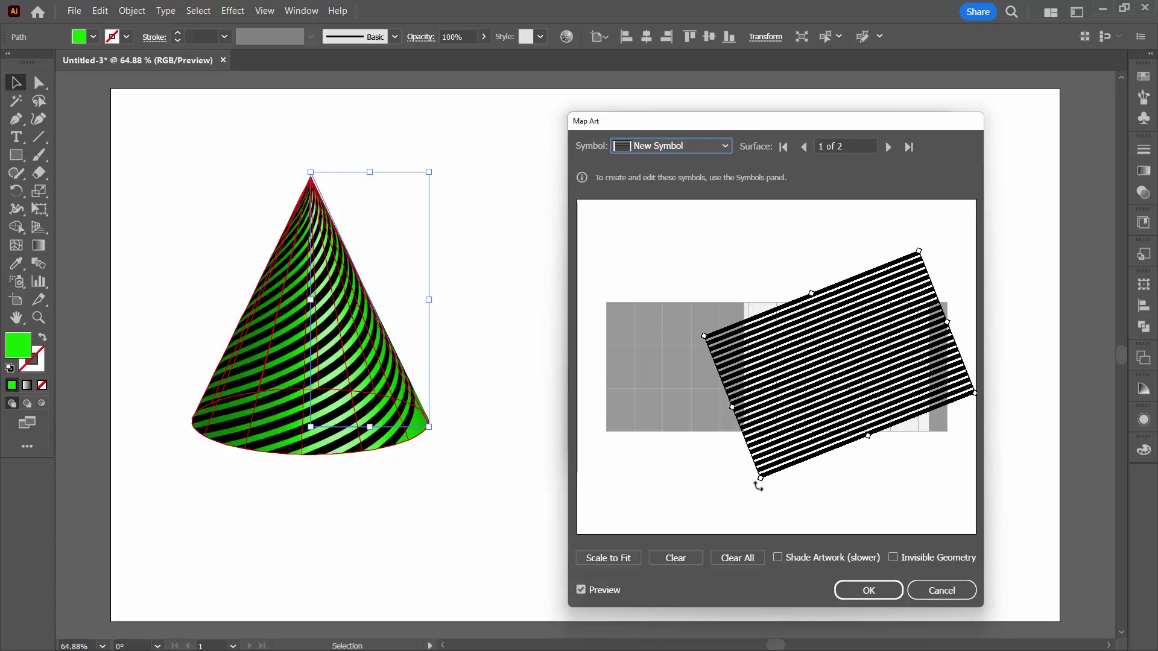
drag(785, 355, 758, 357)
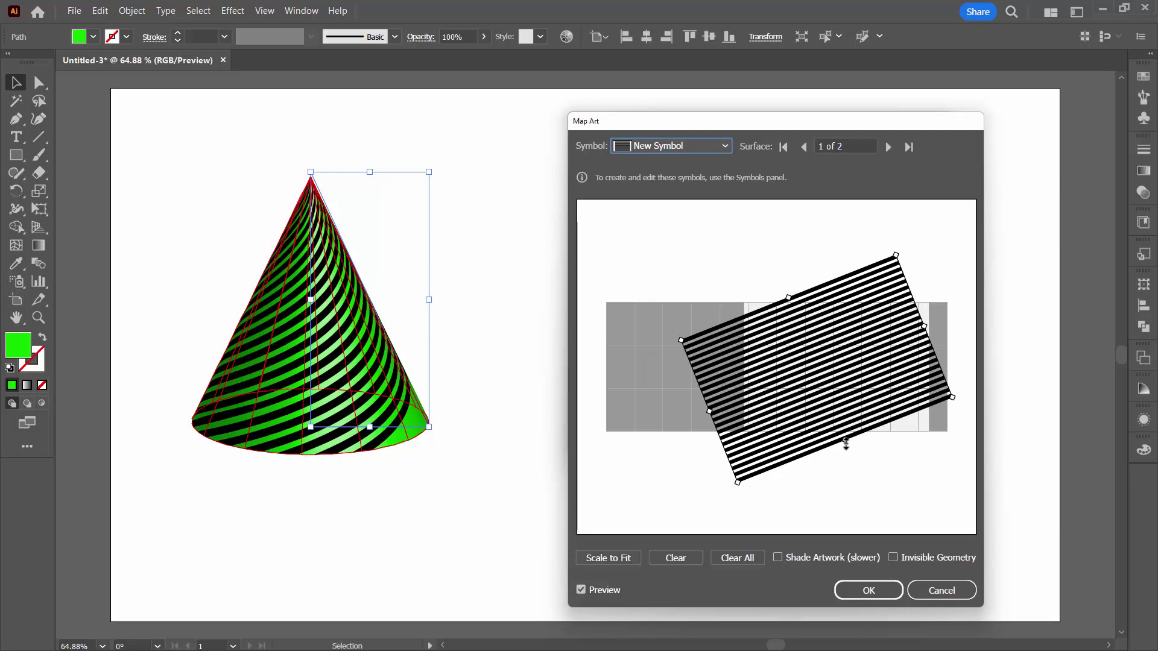
drag(847, 446, 861, 479)
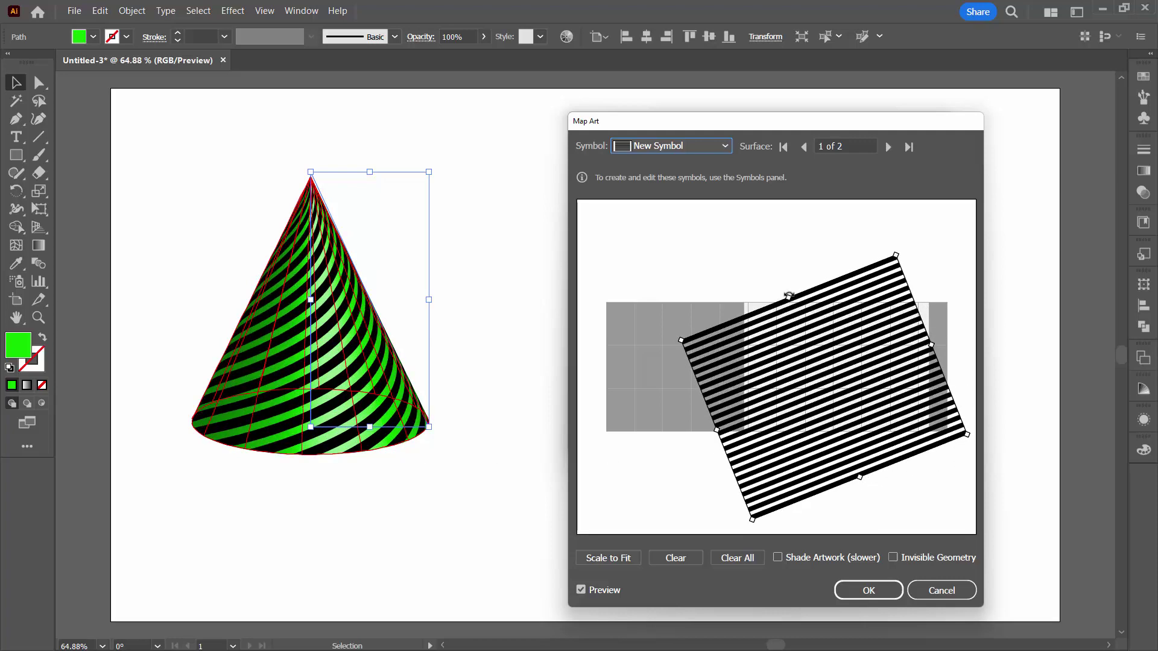
drag(789, 295, 780, 275)
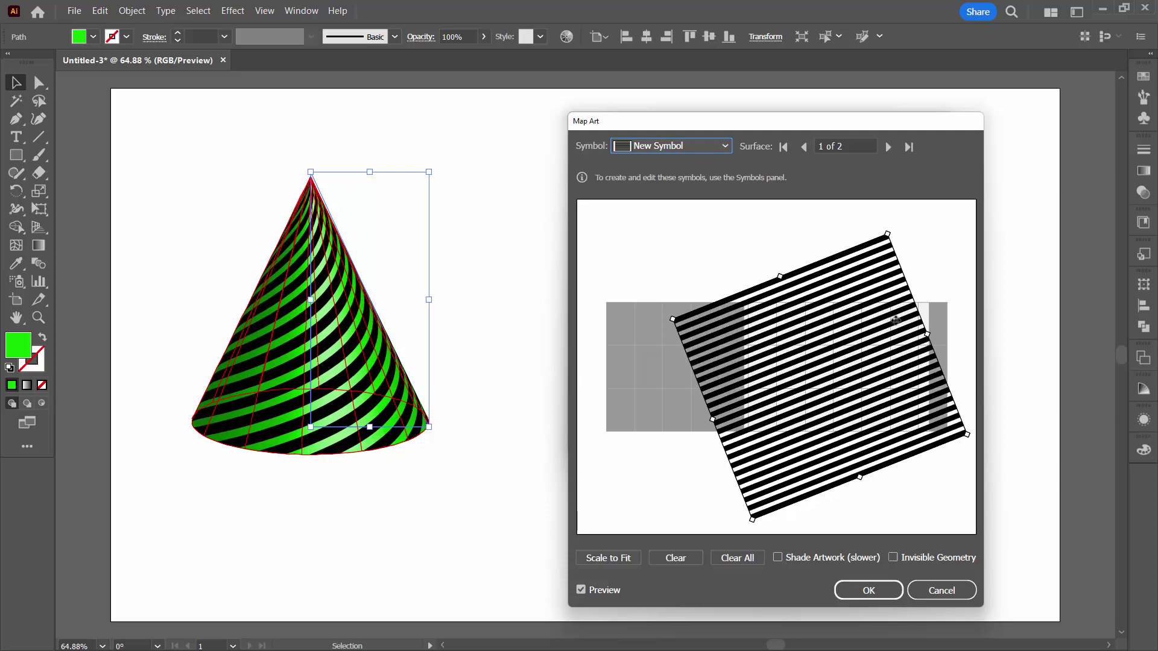
drag(927, 334, 964, 319)
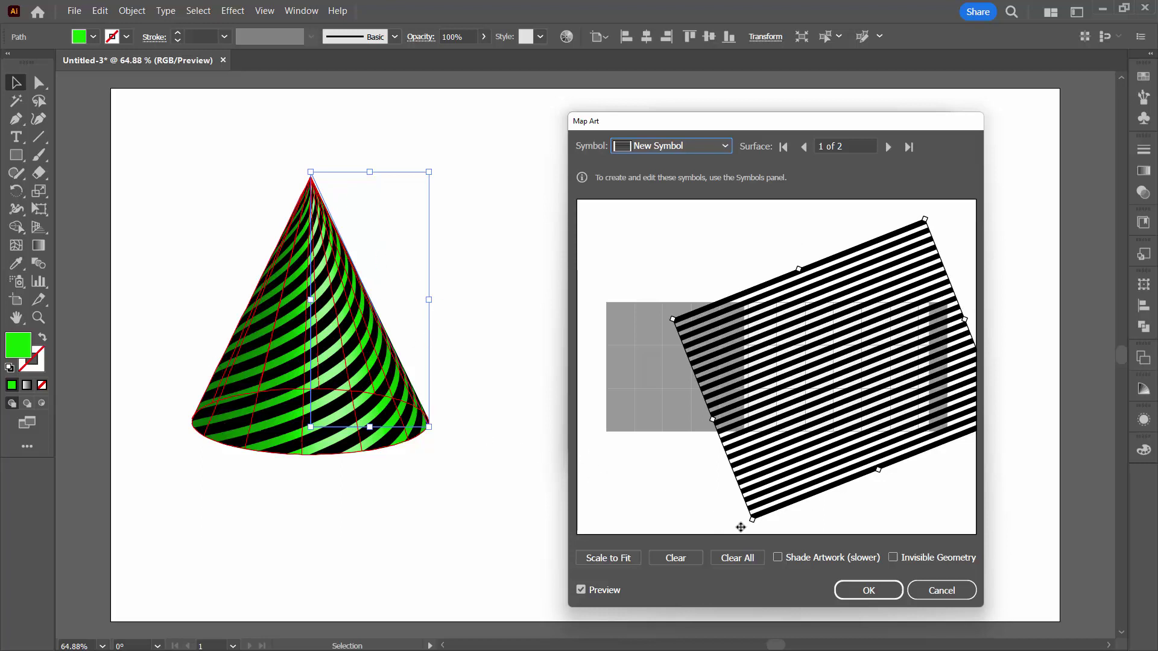
drag(750, 524, 744, 518)
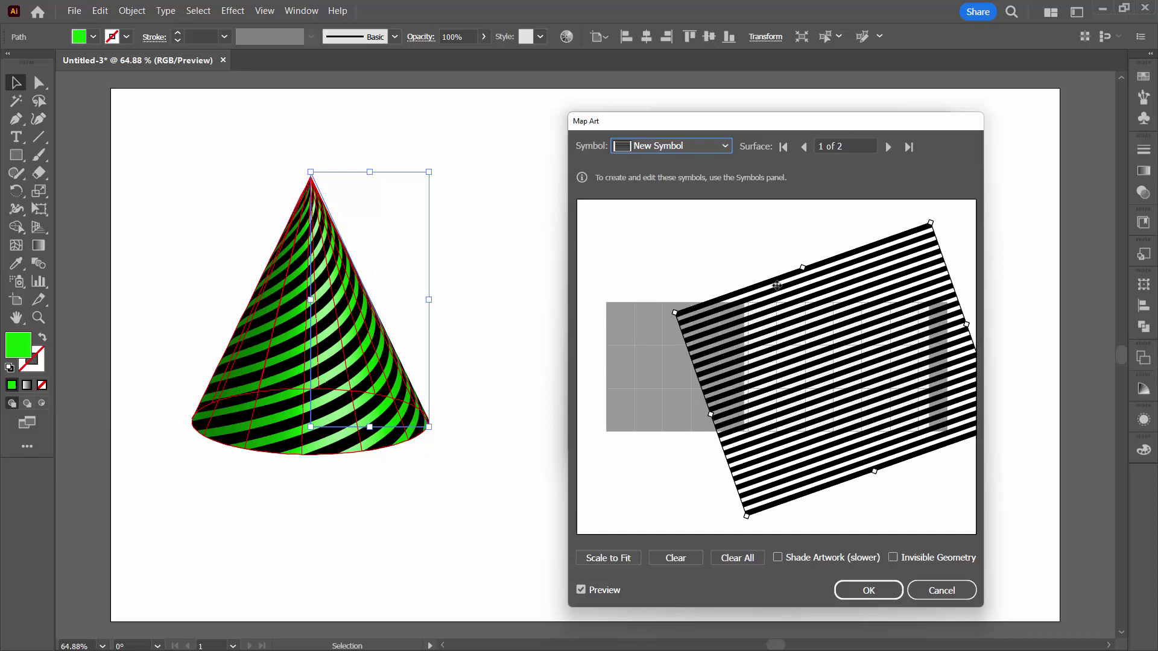
click(851, 588)
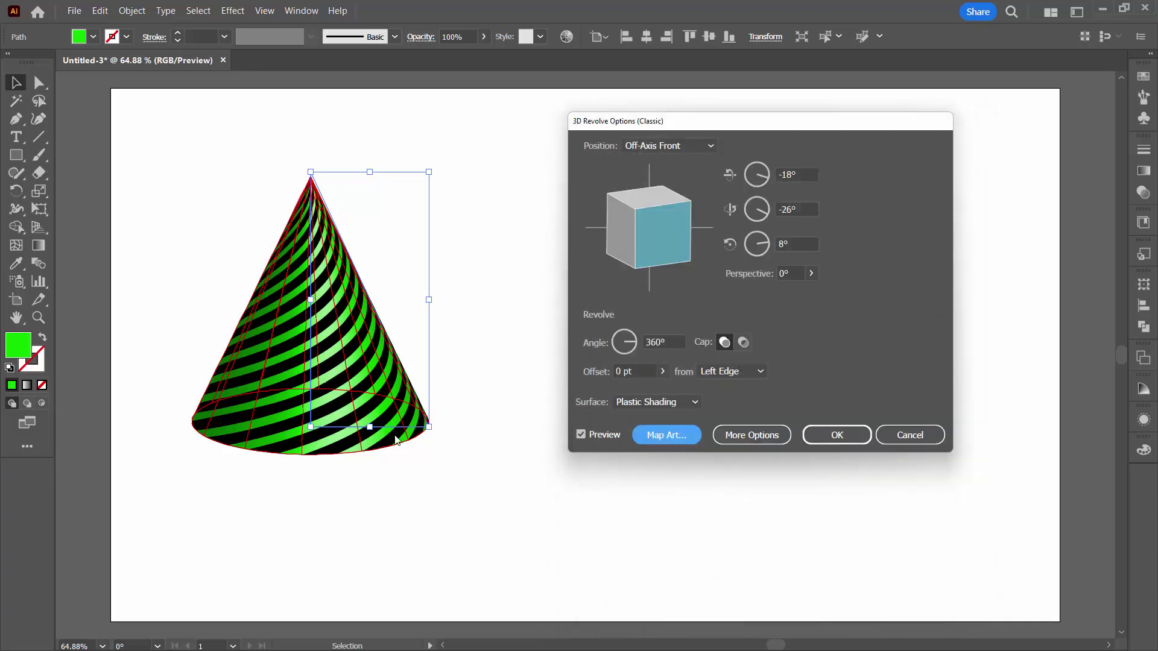
Step: Apply the 3D revolve, then toggle the cone's fill to none and back to green
click(836, 434)
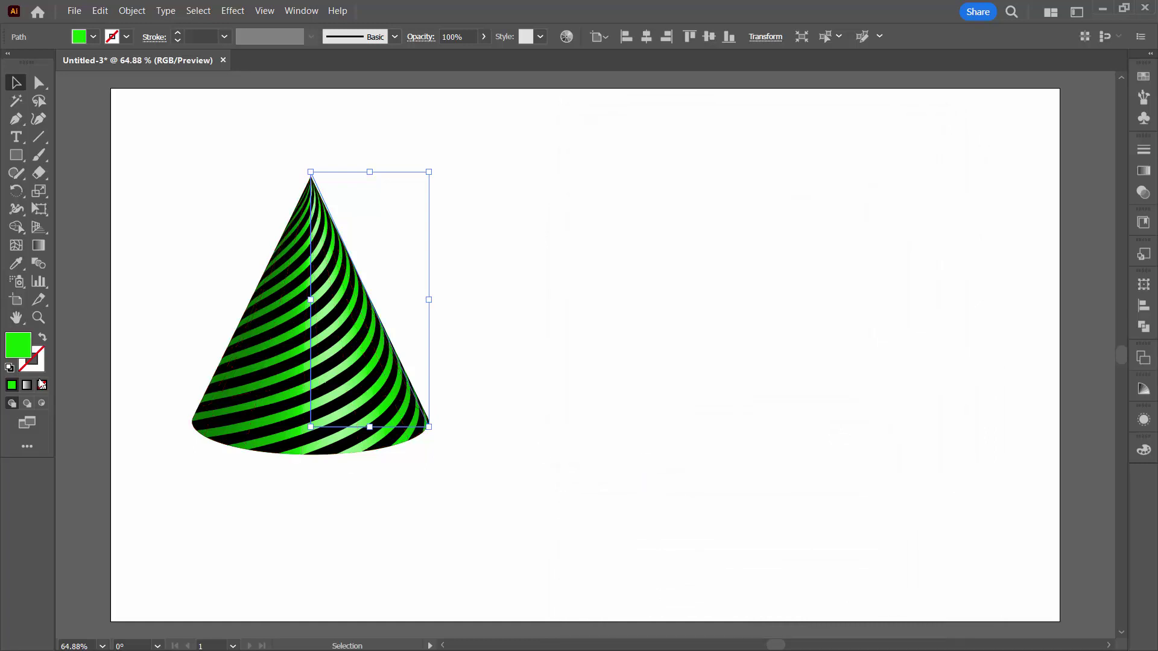
click(42, 386)
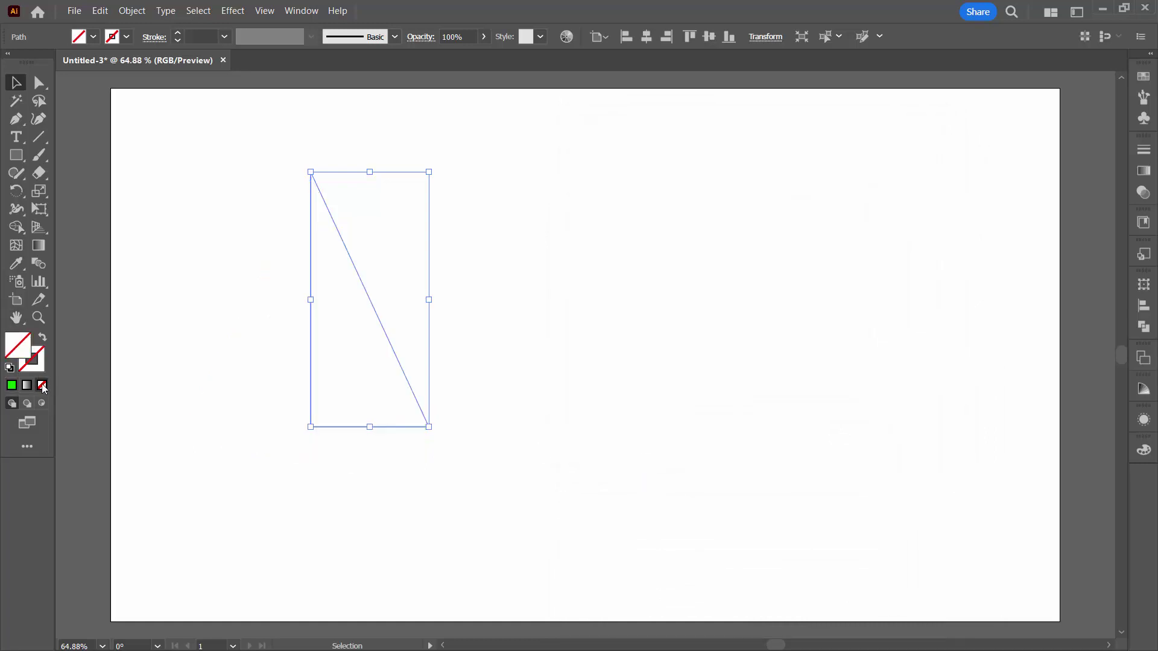
click(11, 386)
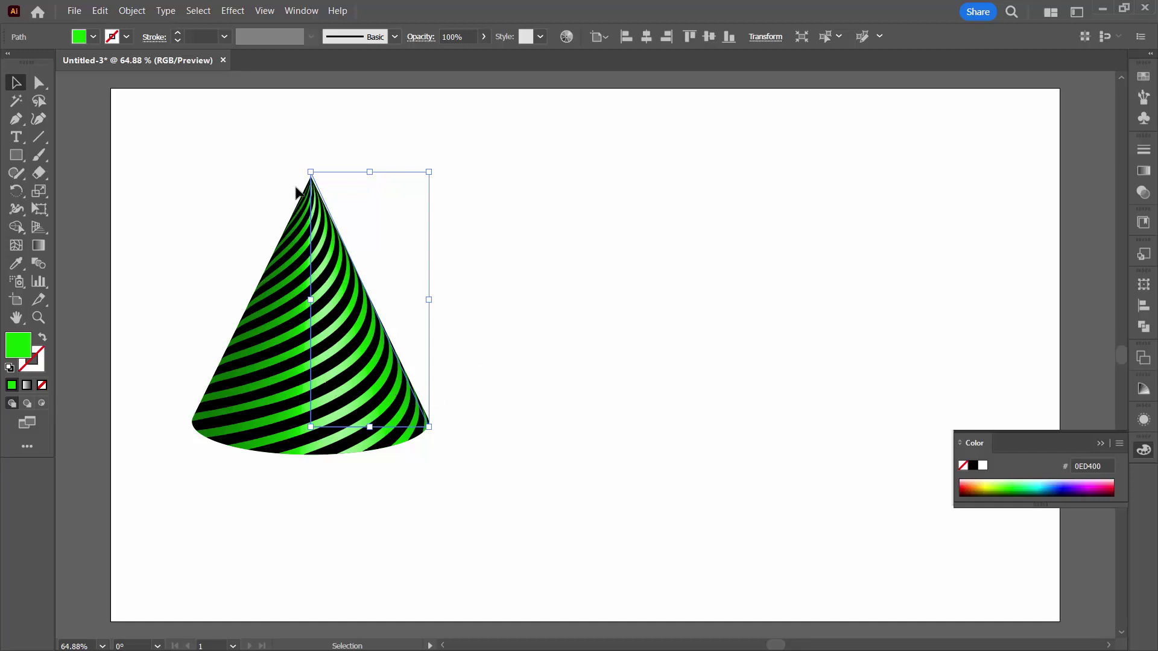
Step: Expand the striped cone's 3D appearance into editable artwork via Object > Expand Appearance
click(131, 11)
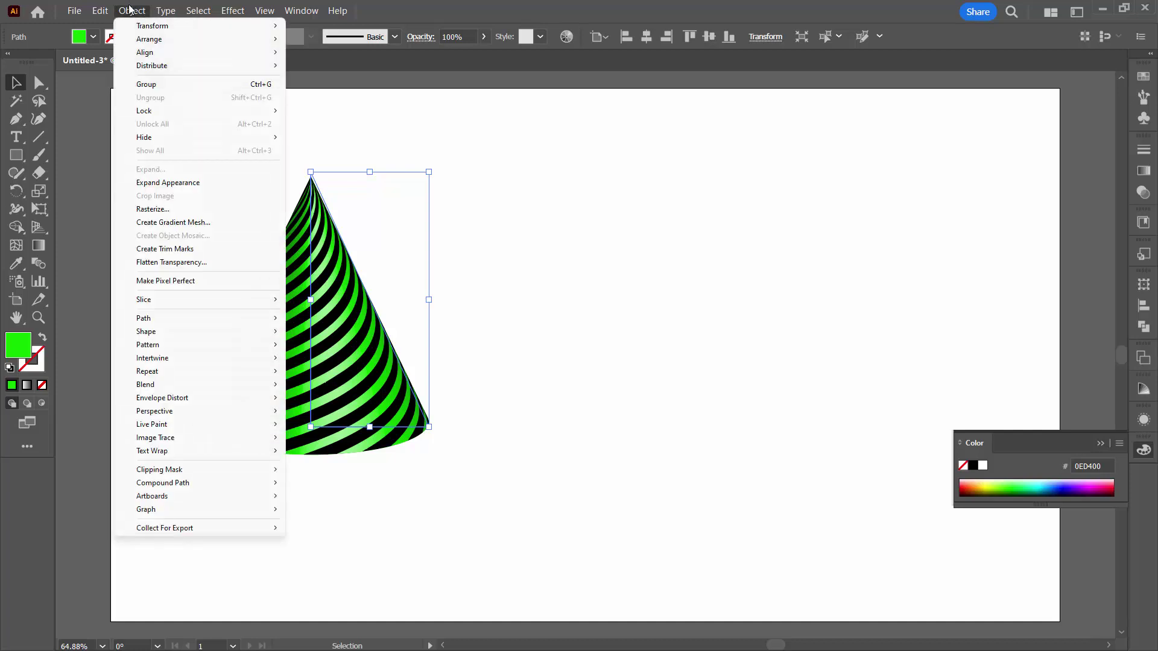
click(168, 184)
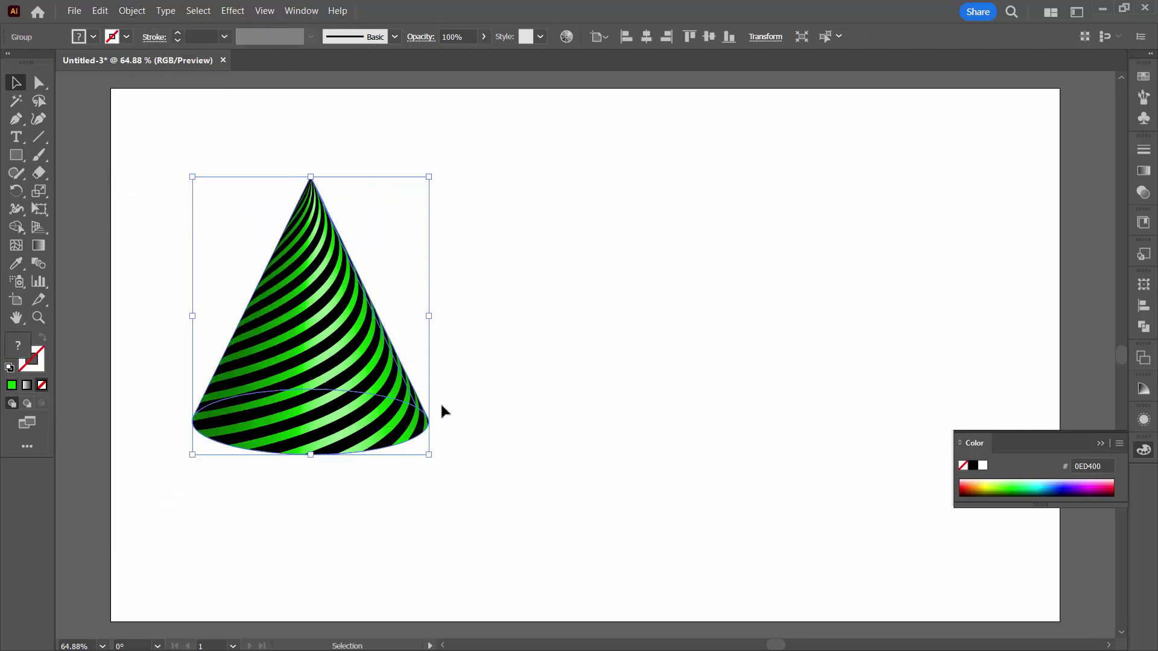
click(1100, 444)
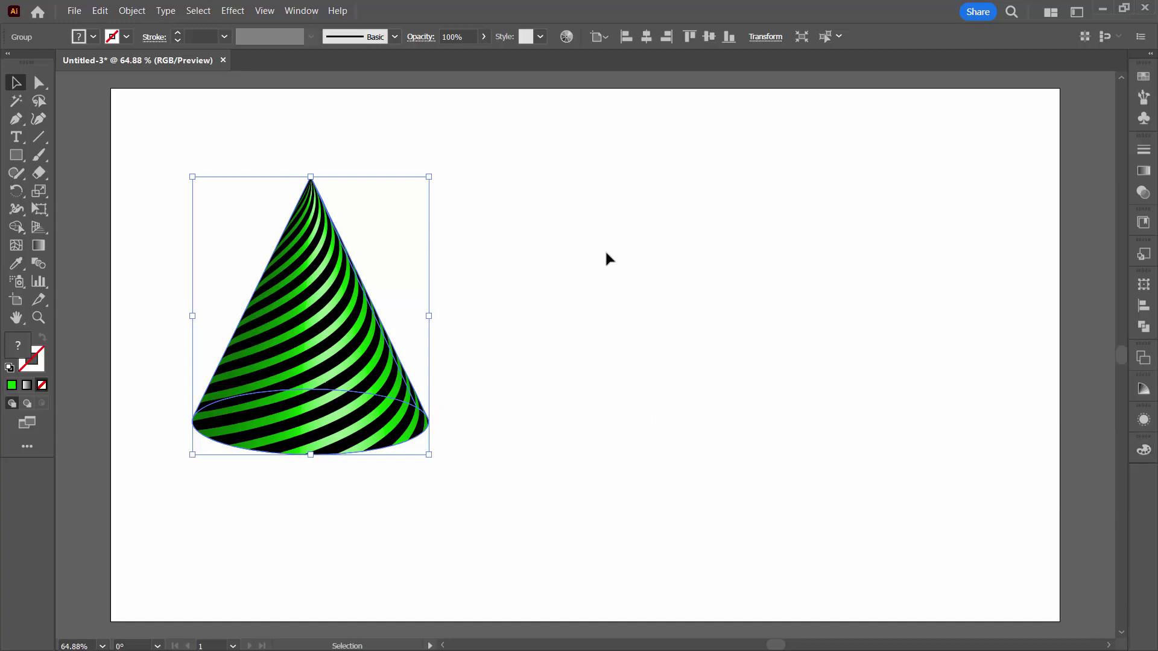
Step: Open the Layers panel with F7 and expand Layer 1 and its nested cone groups
key(F7)
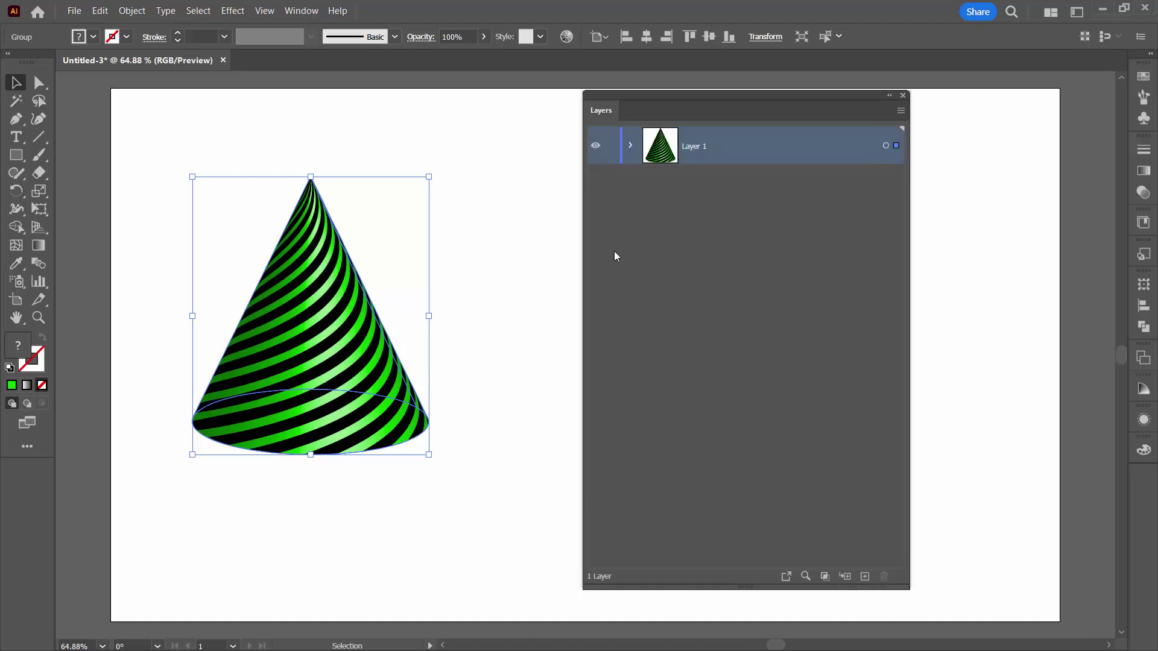
click(629, 145)
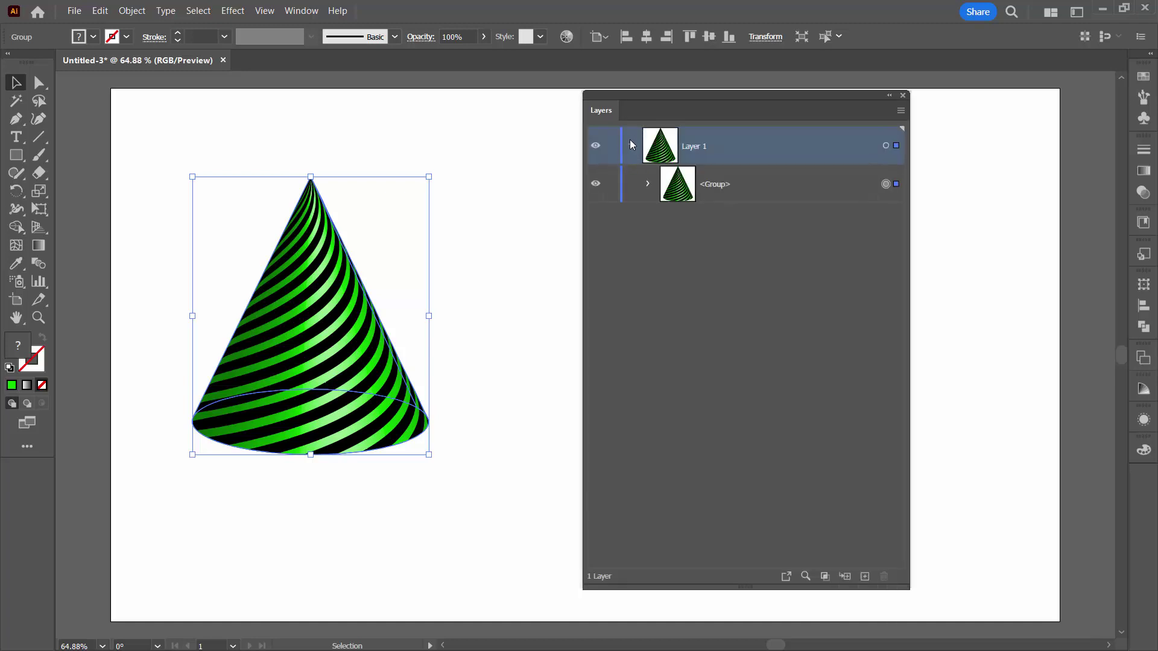
click(648, 184)
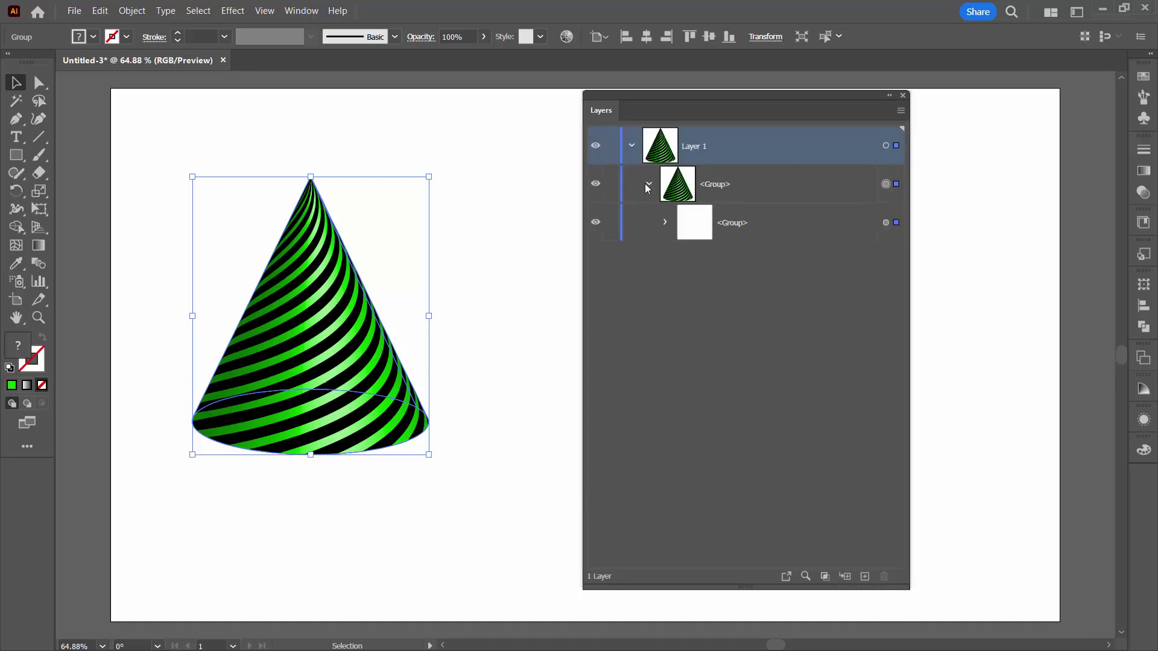
click(665, 222)
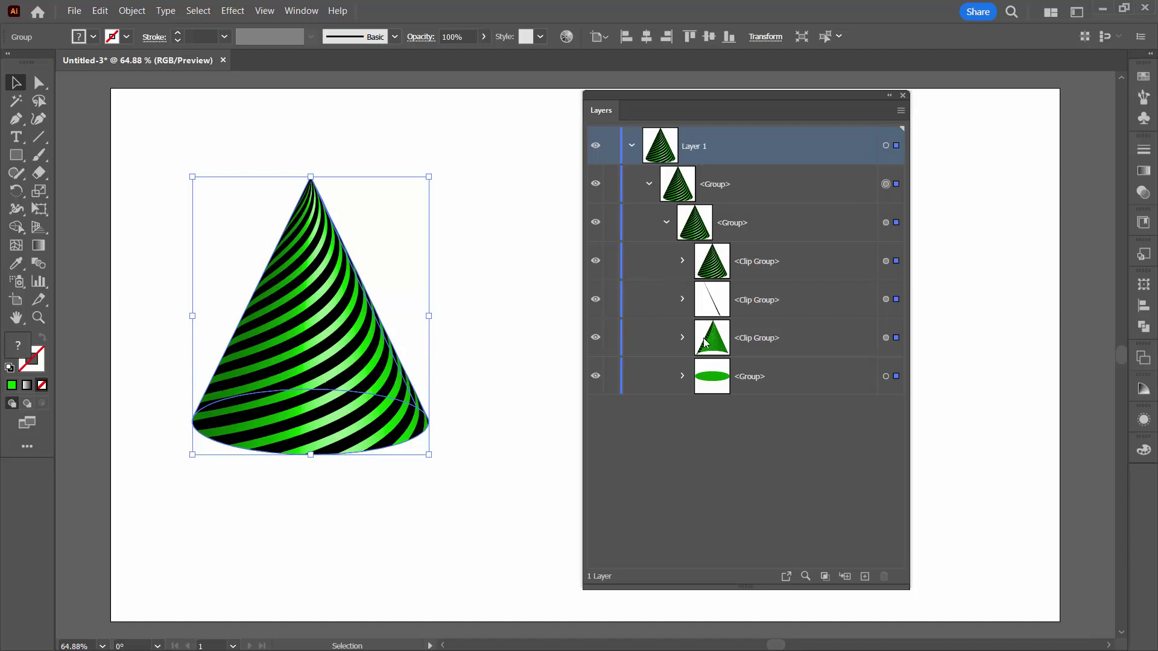
Step: Delete the cone's third clip group and the hidden green oval base group
click(597, 340)
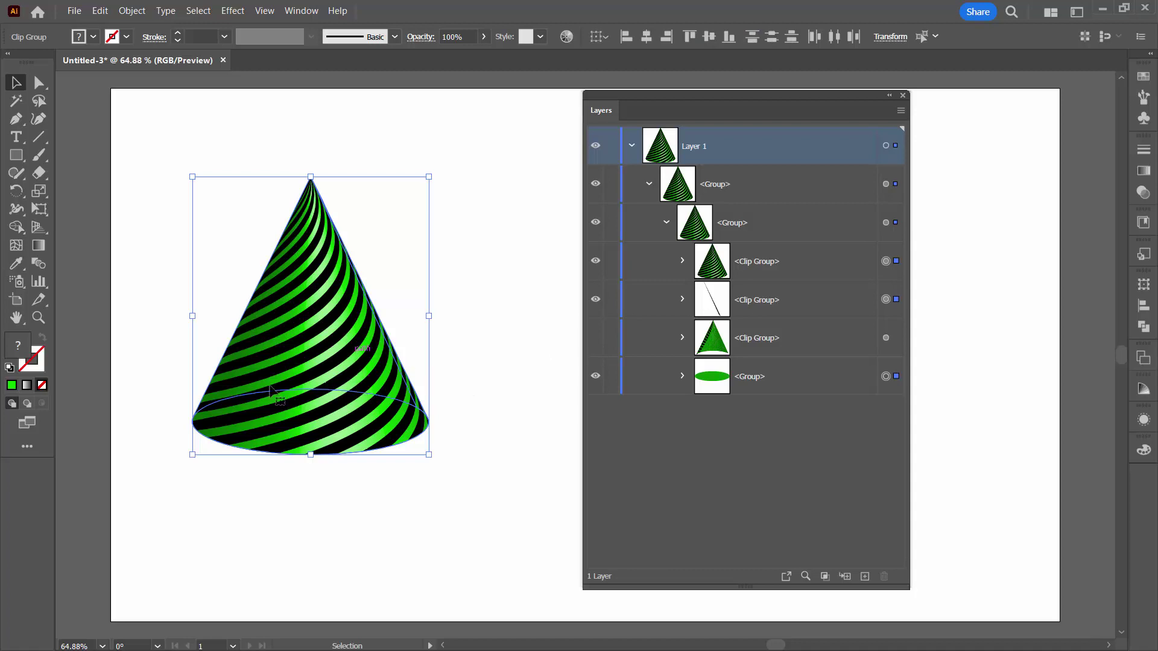
drag(777, 338, 885, 576)
click(596, 341)
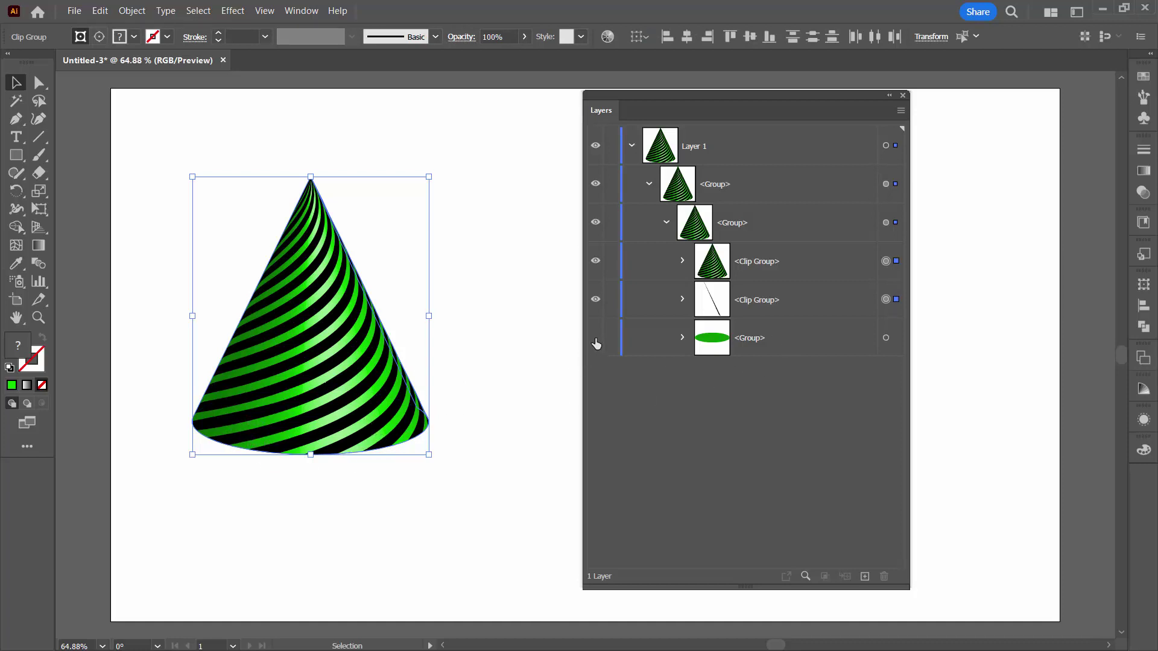
drag(776, 349, 884, 576)
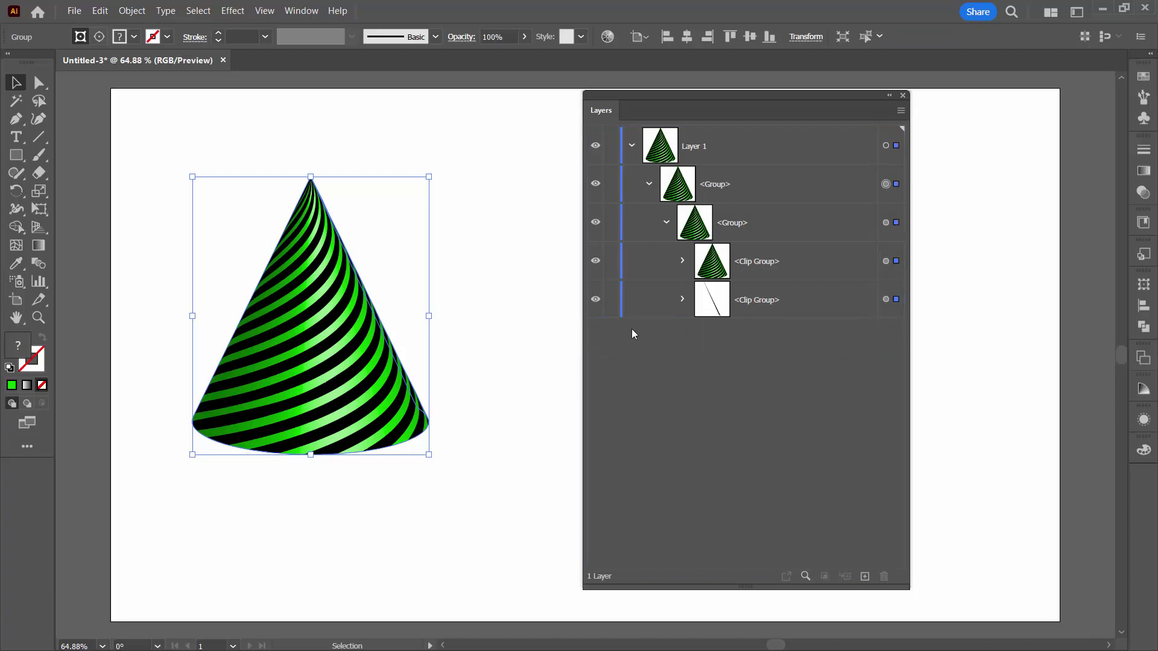
Step: Check the two remaining clip groups by toggling visibility, then select the bottom one
click(596, 300)
click(595, 300)
click(597, 300)
click(885, 299)
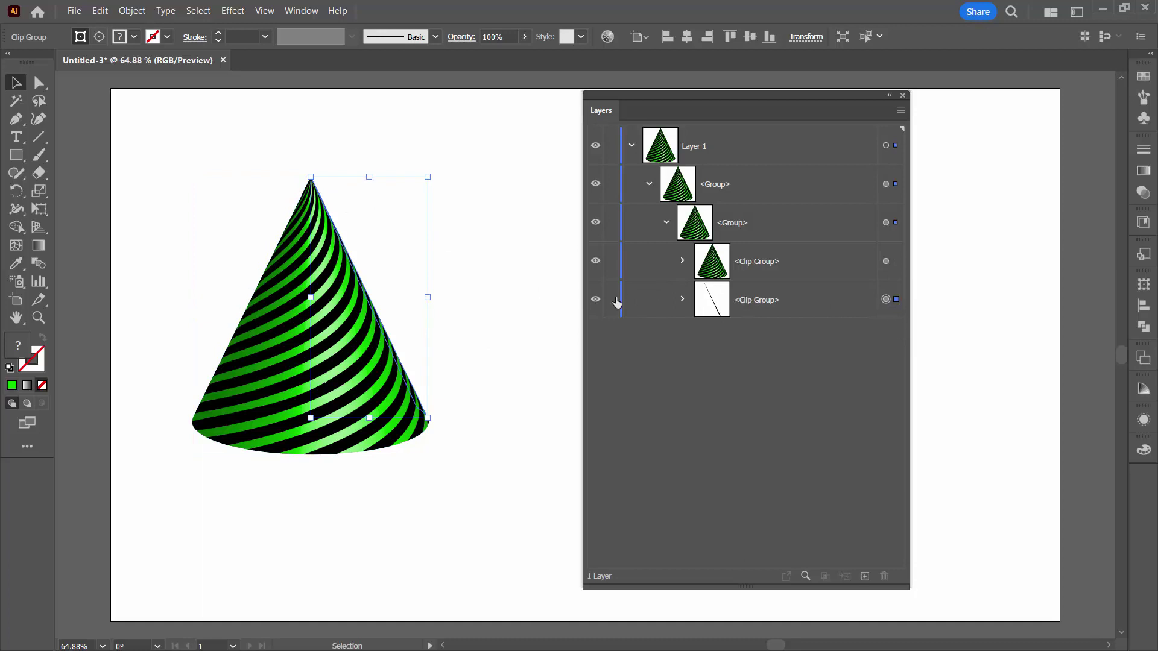
Step: Expand the upper clip group and delete its green cone fill group
click(596, 302)
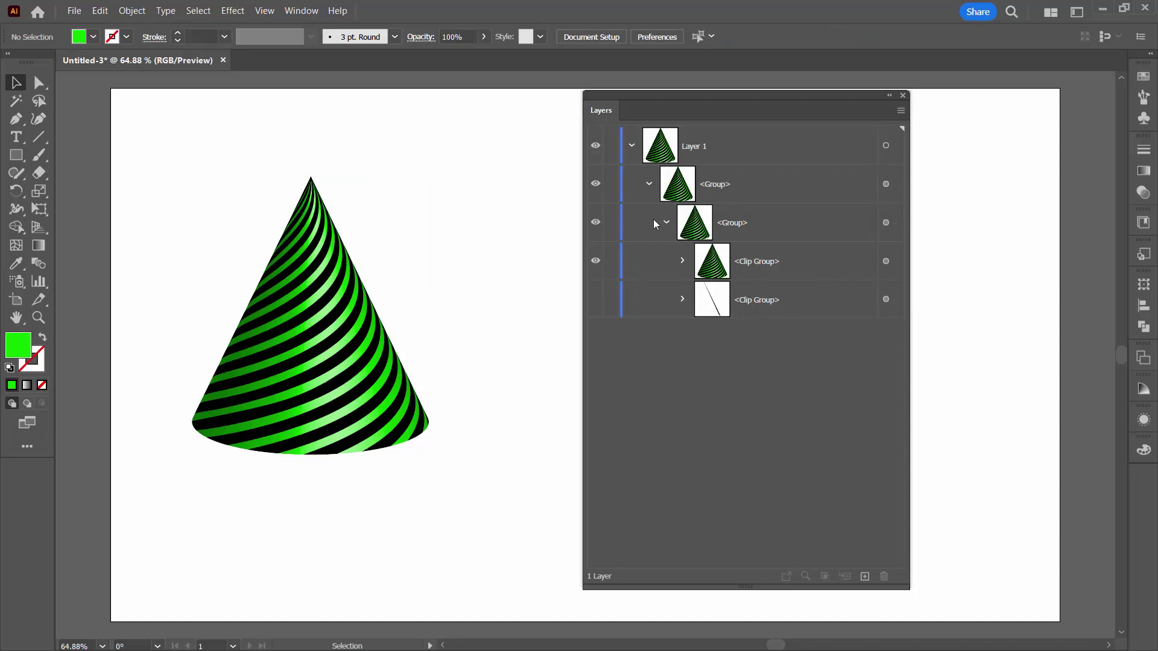
click(682, 262)
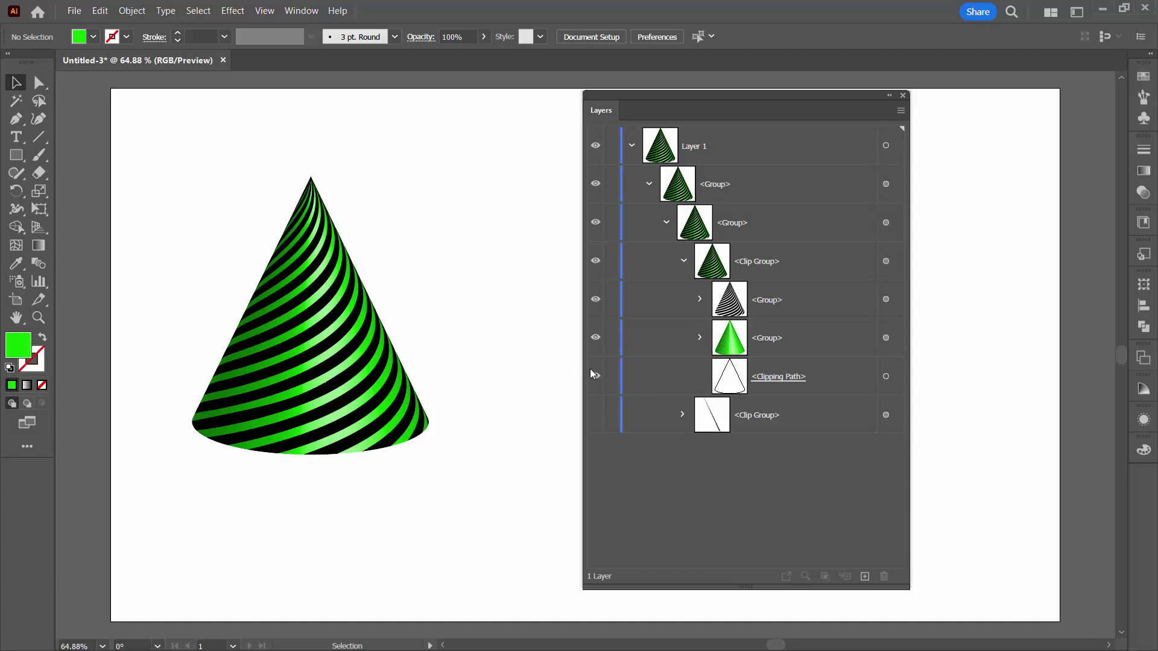
click(594, 338)
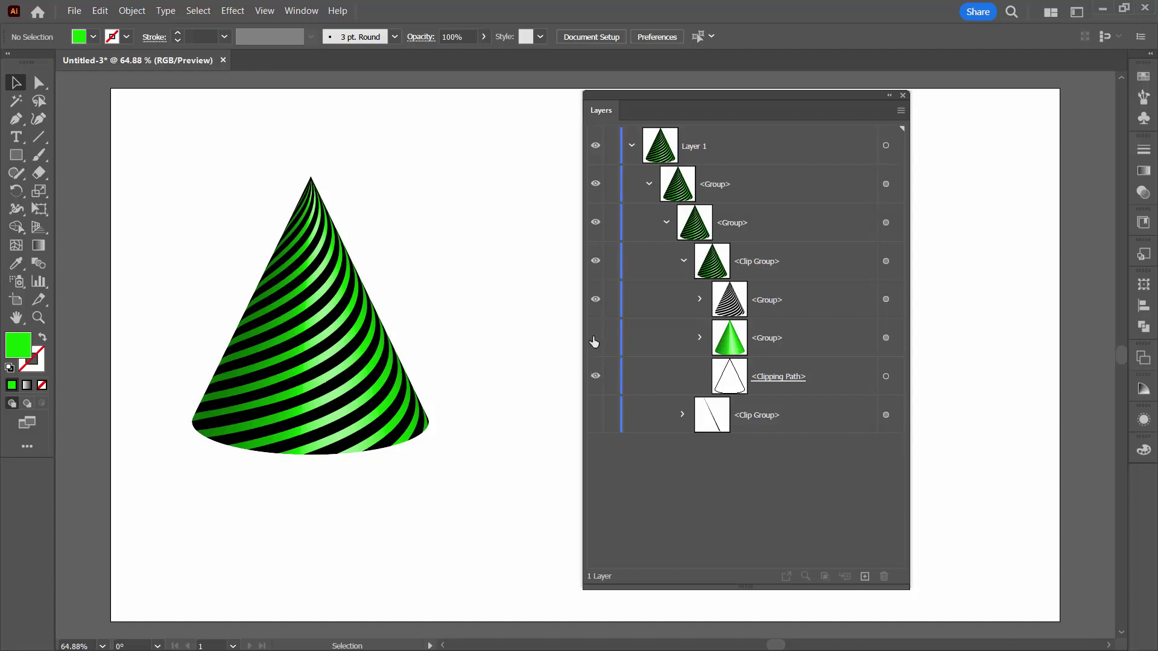
click(774, 339)
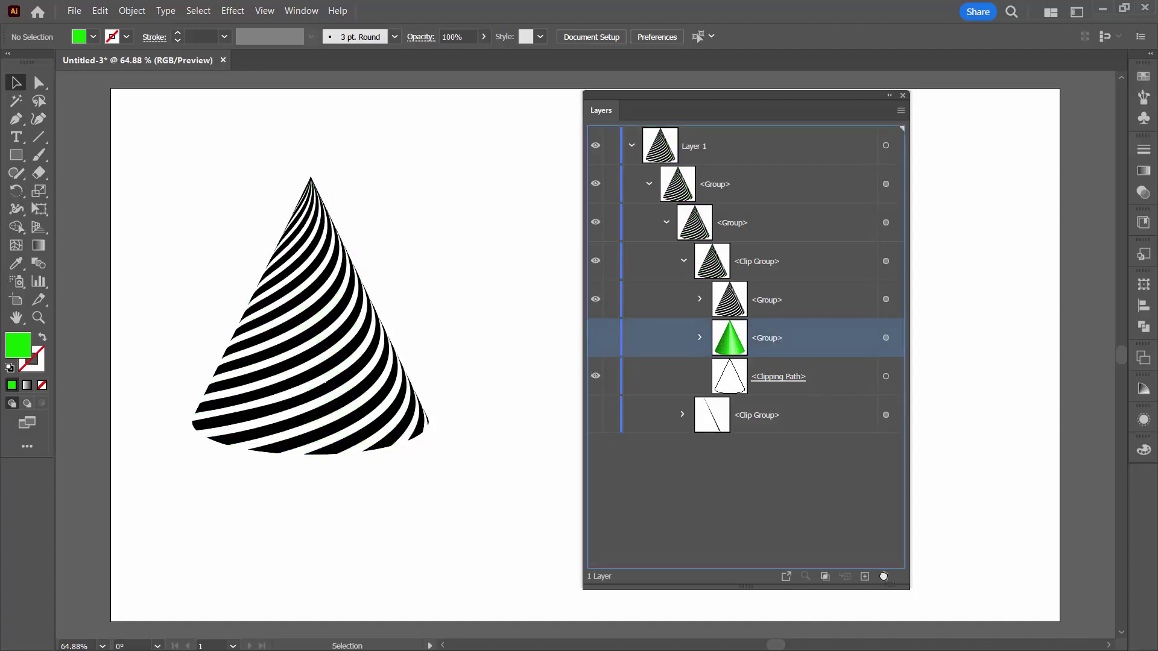
click(884, 576)
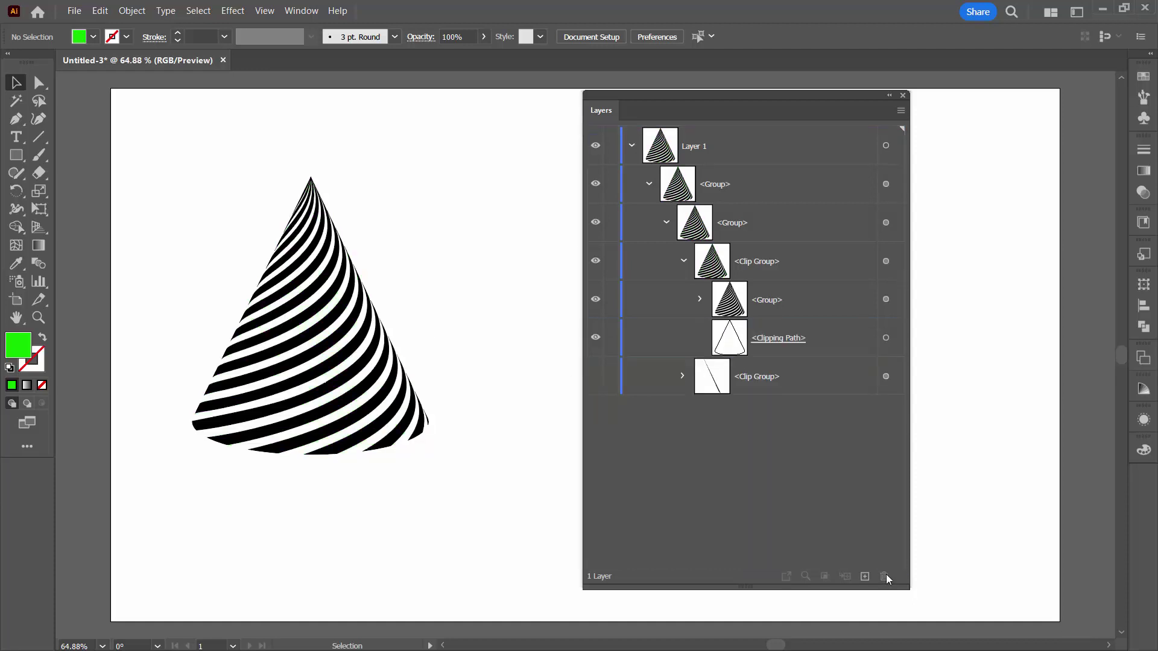
Step: Move the black stripe group up to sit directly under Layer 1
click(596, 302)
click(800, 293)
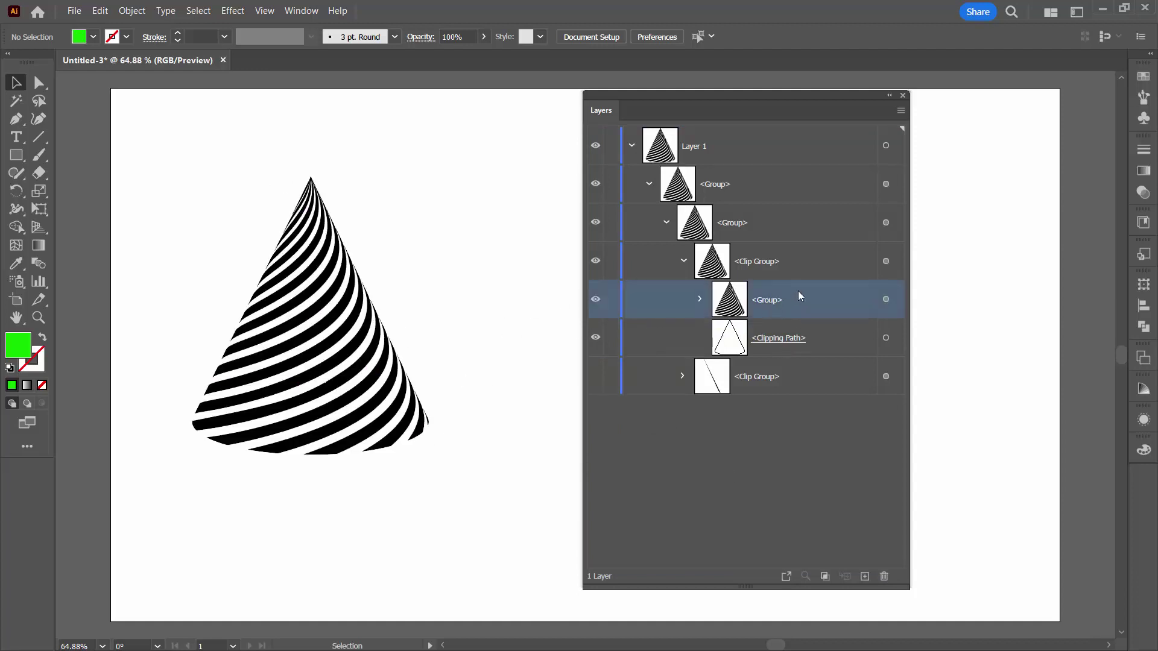
drag(801, 299, 791, 159)
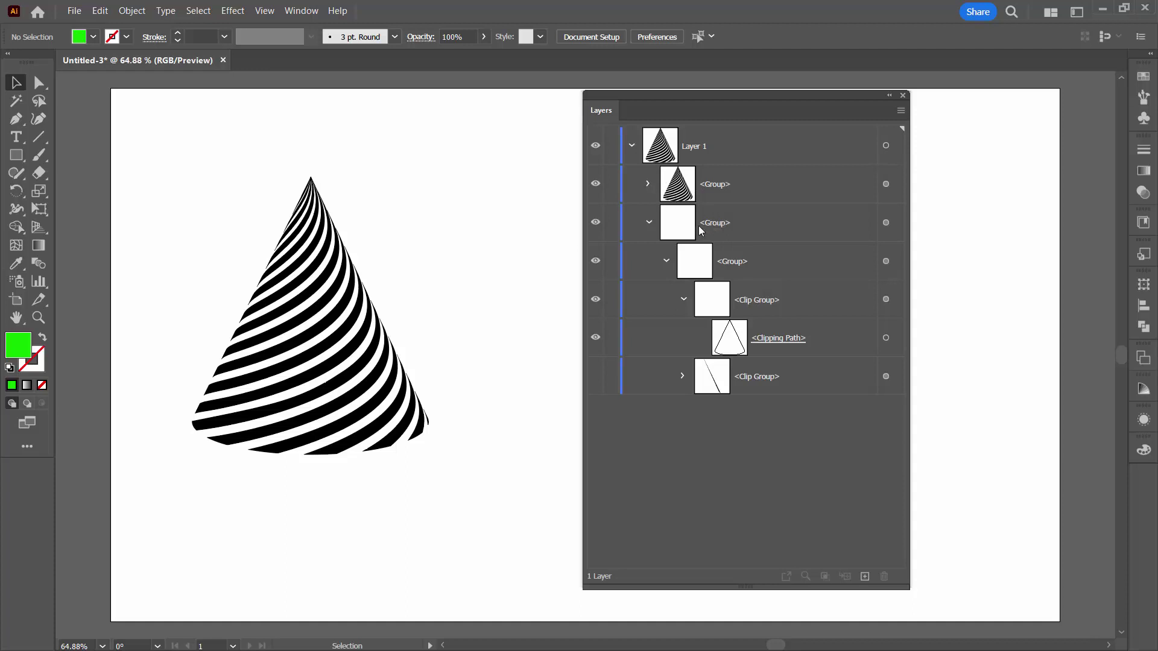
Step: Delete the leftover empty group and review the stripe group's individual paths
click(648, 221)
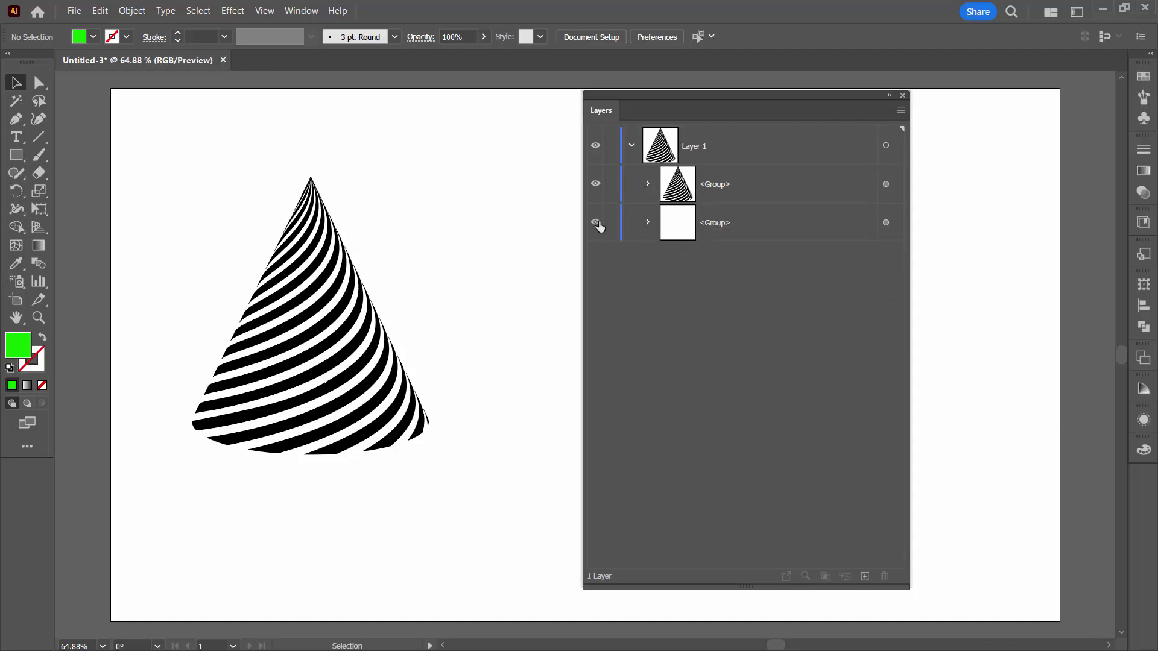
drag(751, 221, 883, 577)
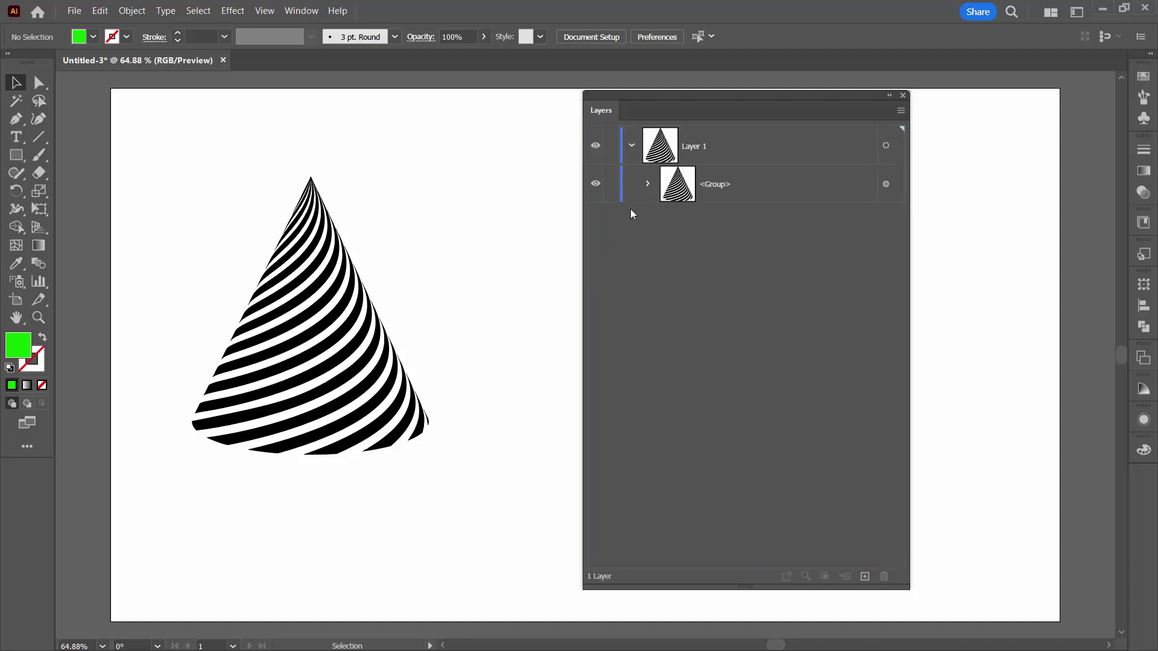
click(646, 181)
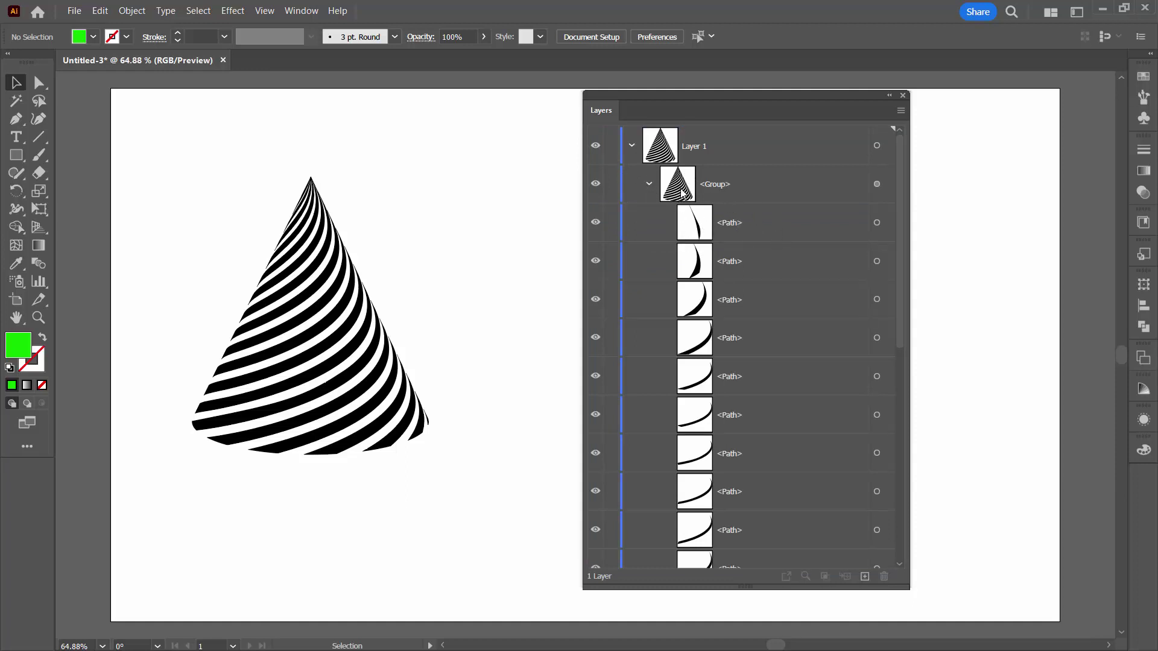
scroll(786, 323, down, 5)
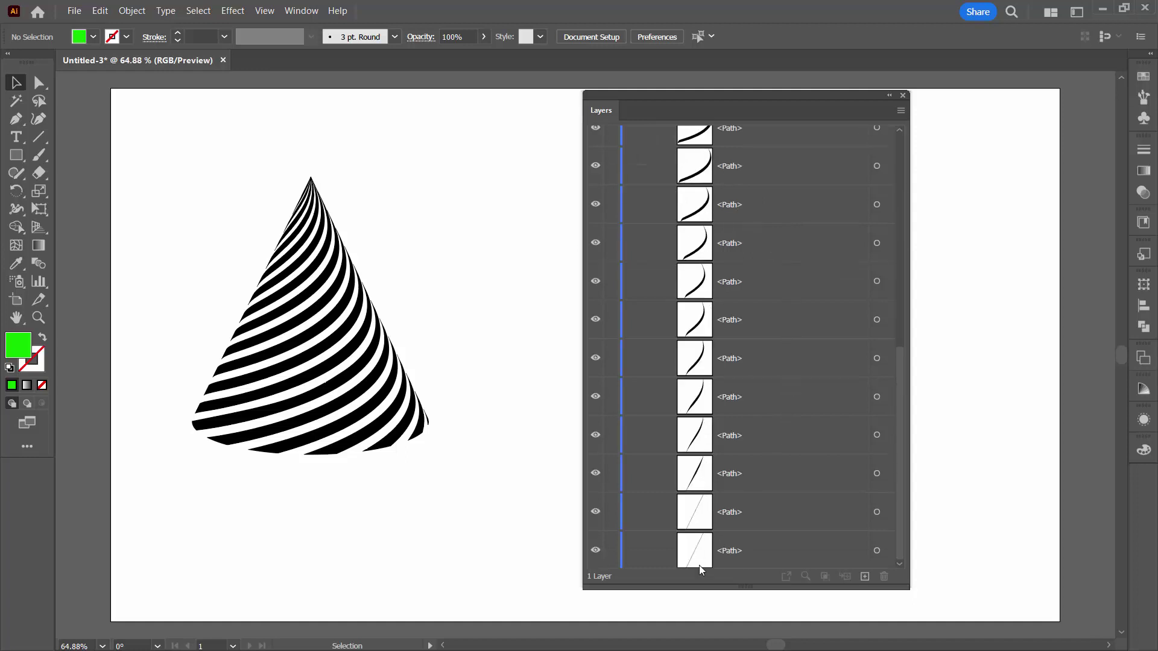
scroll(711, 238, up, 5)
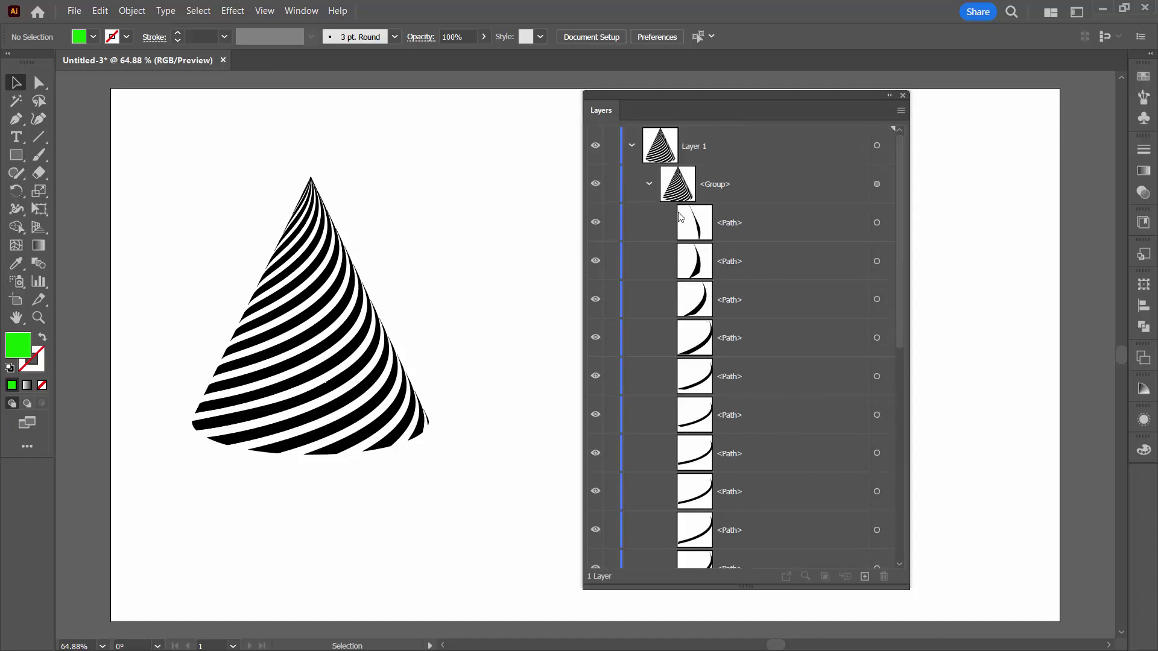
Step: Combine the cone's stripe group into one compound path filled black
click(648, 183)
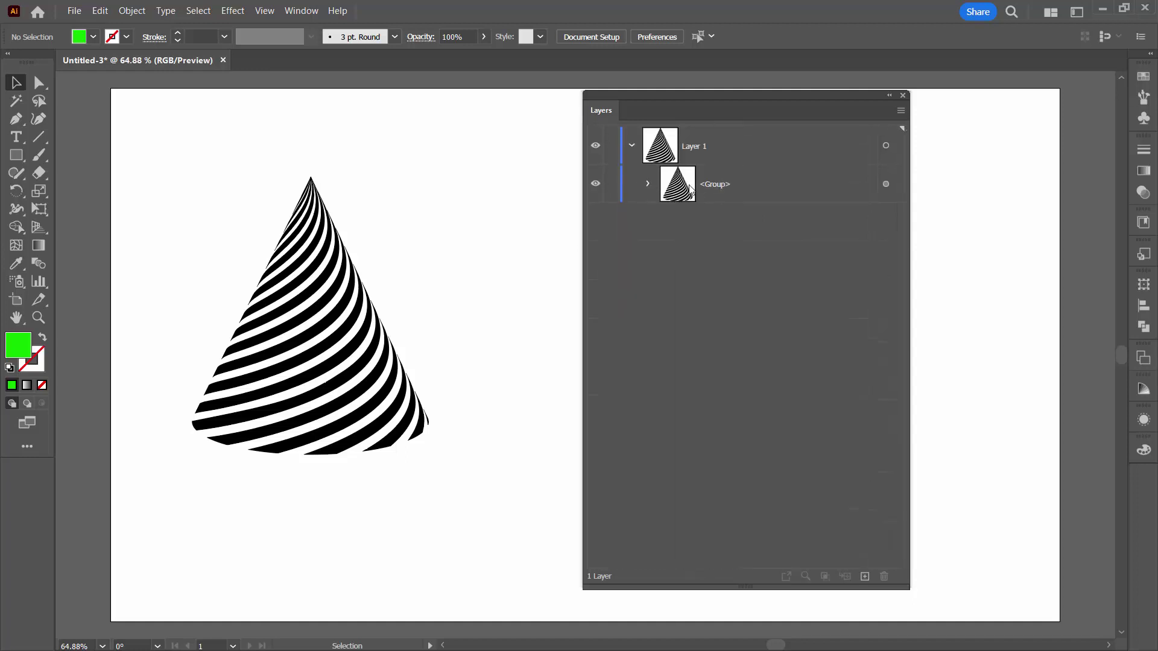
click(885, 184)
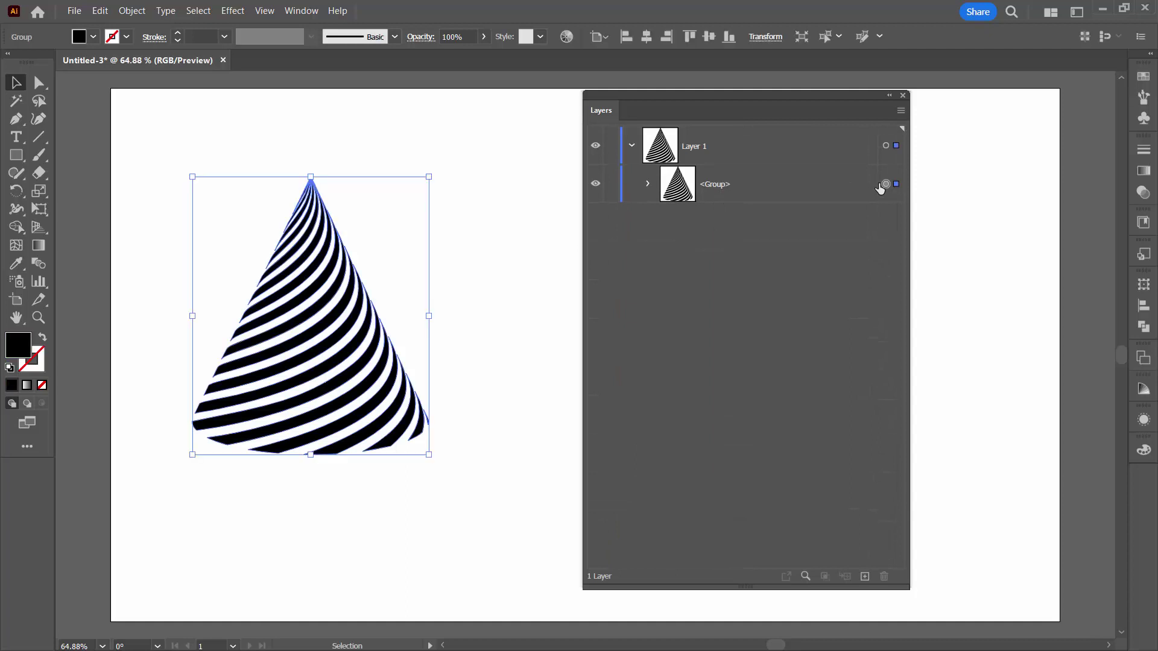
click(131, 12)
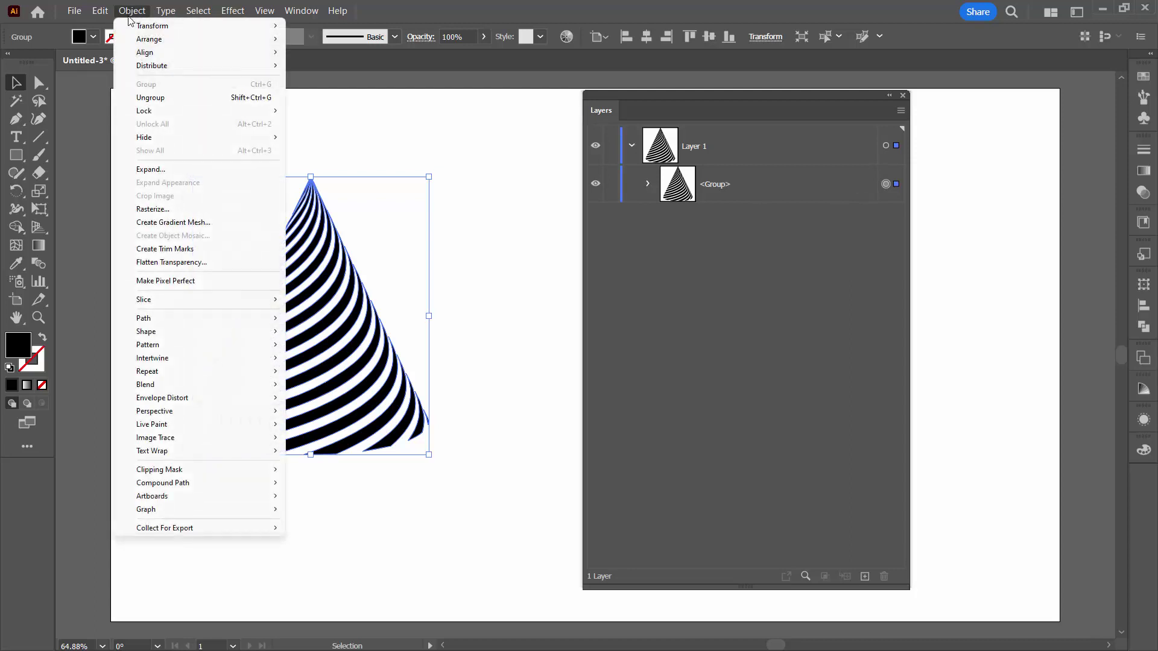
mouse_move(259, 486)
click(306, 482)
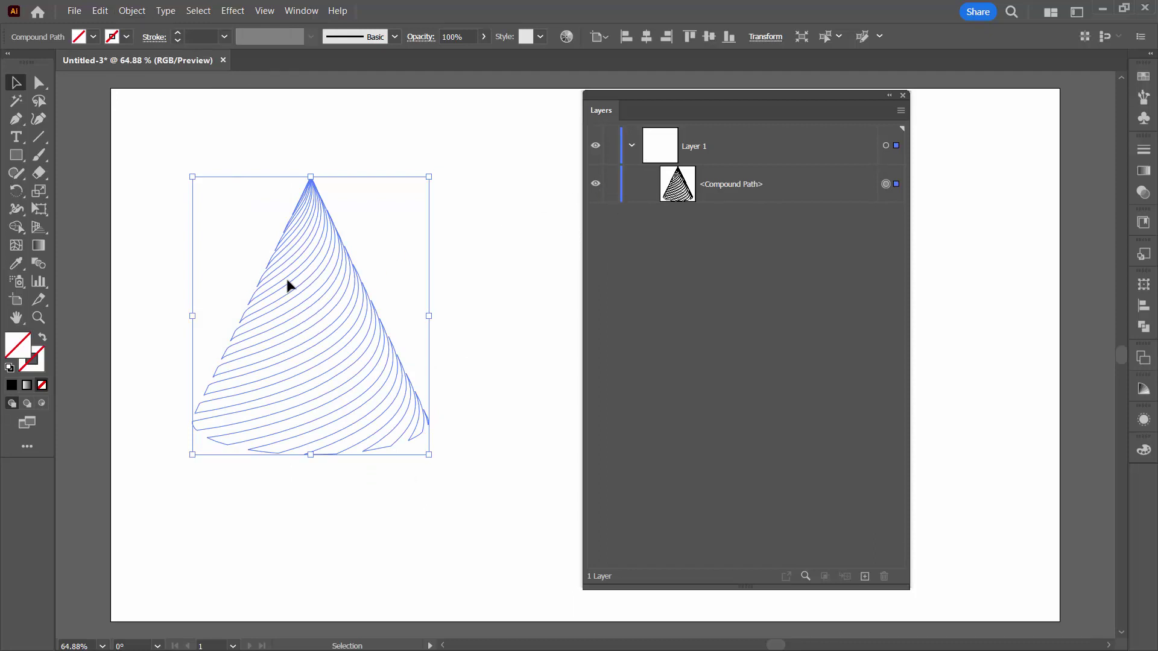
click(11, 385)
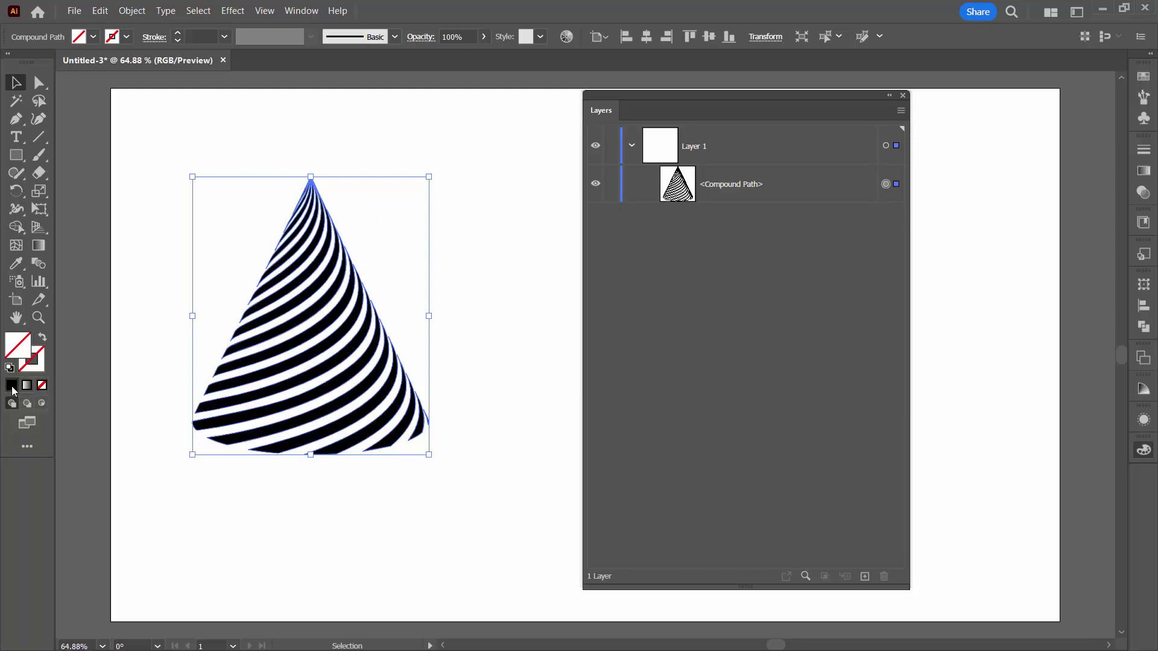
Step: Move the Layers panel aside and reposition the striped cone on the artboard
click(314, 470)
drag(335, 468, 651, 362)
drag(685, 96, 1014, 91)
drag(638, 328, 210, 353)
click(249, 467)
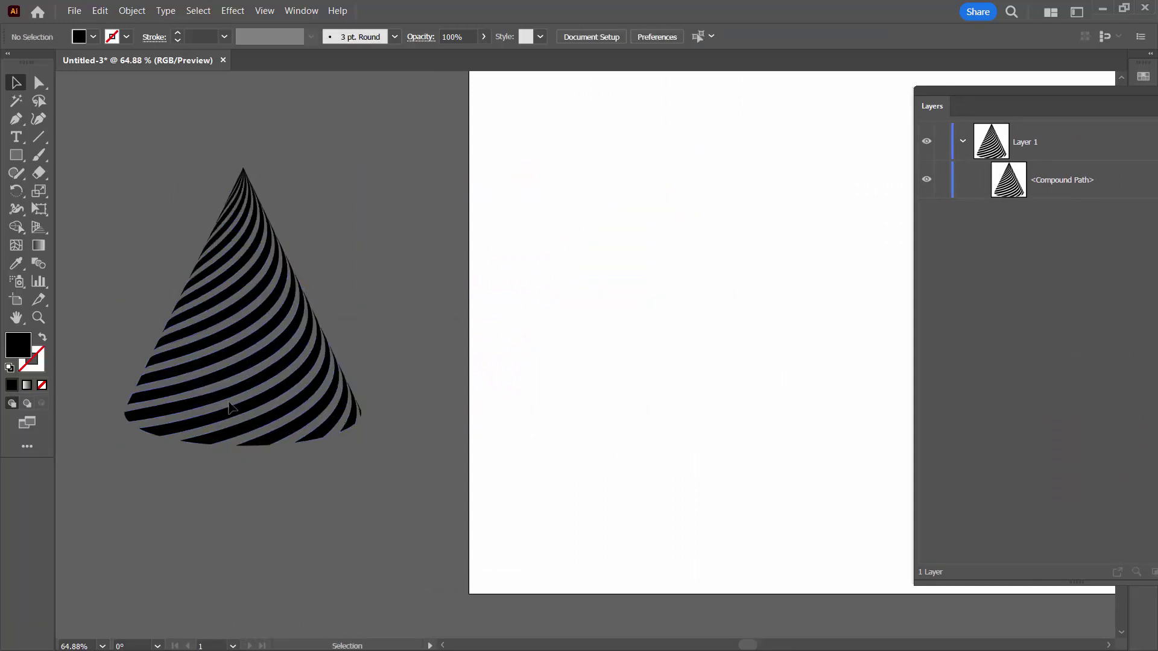
drag(228, 403, 624, 367)
click(559, 475)
drag(700, 442, 299, 457)
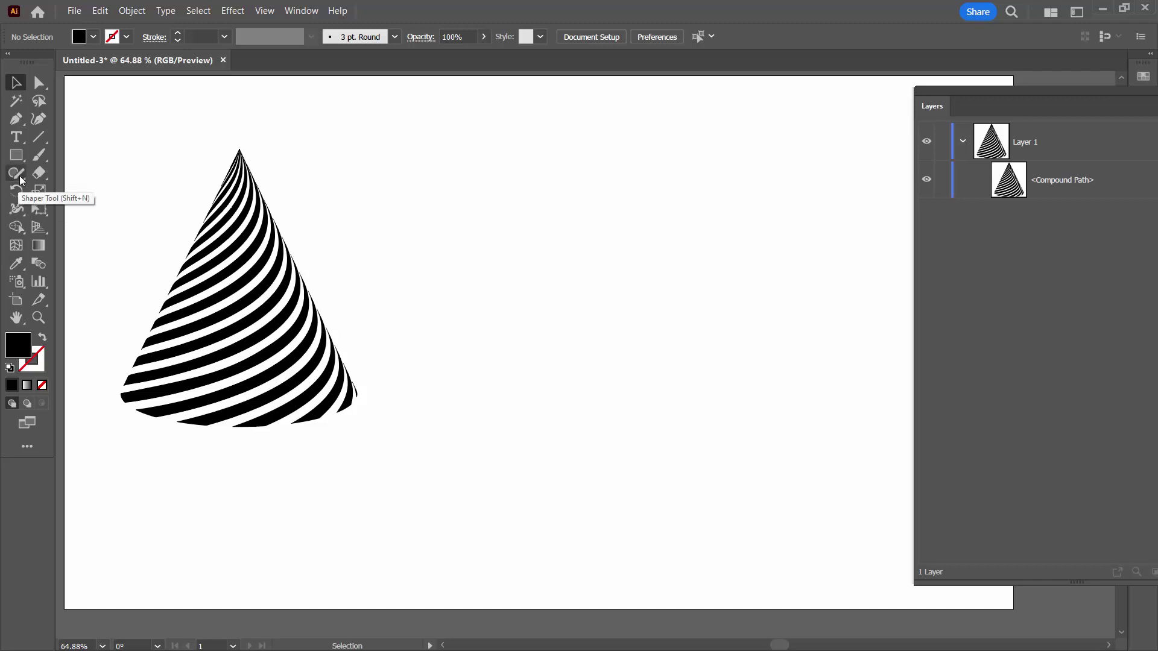
Step: Draw a circle right of the cone and delete its right anchor, leaving a half-circle
click(18, 156)
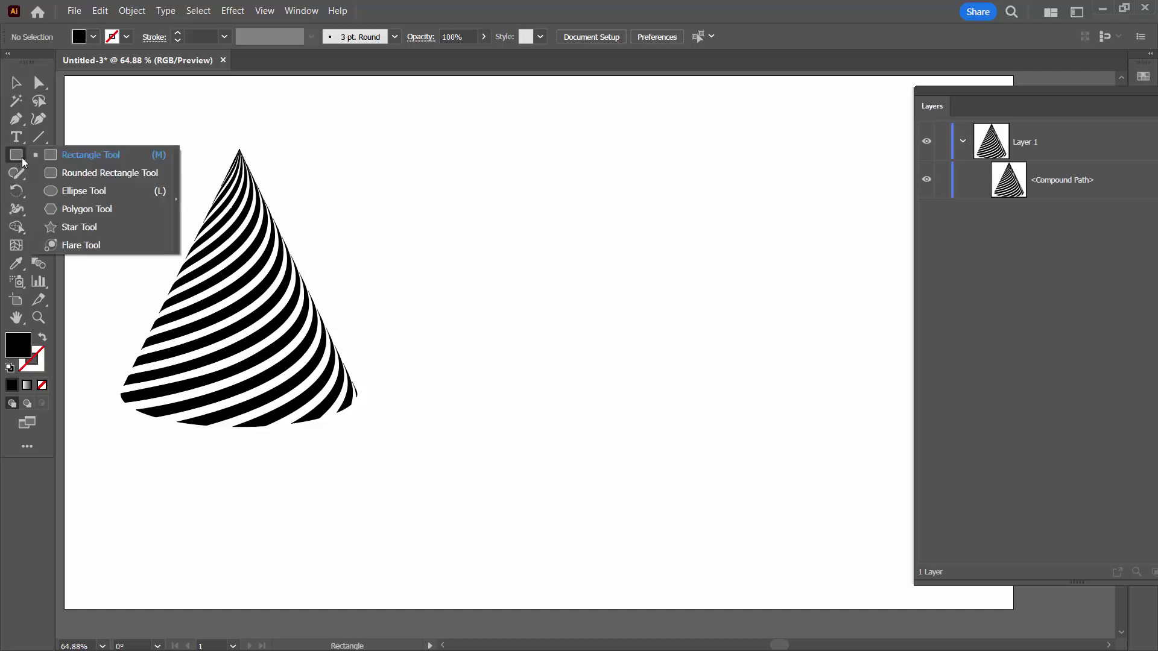
click(73, 191)
mouse_move(539, 200)
mouse_down()
mouse_move(742, 461)
mouse_move(788, 449)
mouse_up()
click(38, 83)
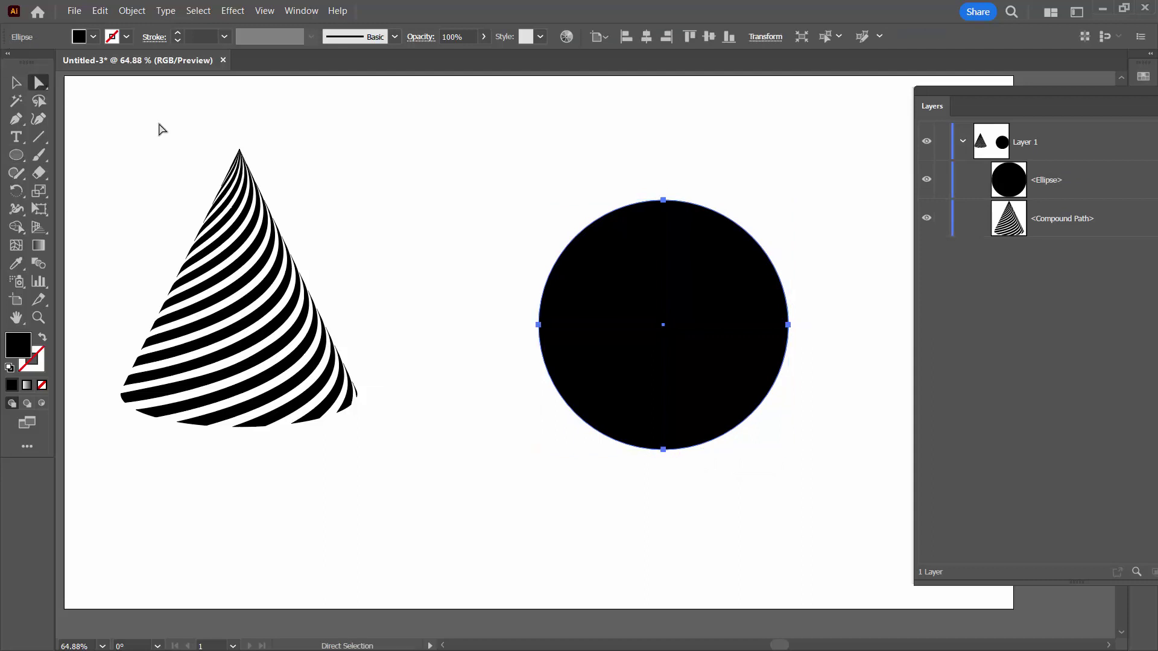
click(788, 325)
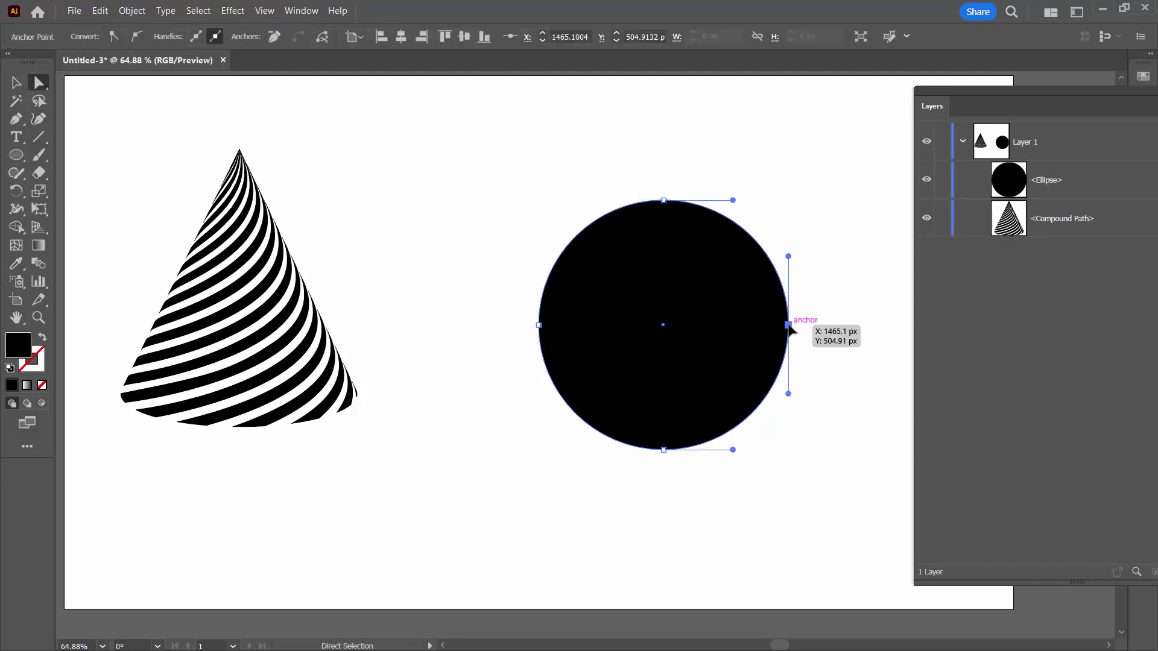
key(Delete)
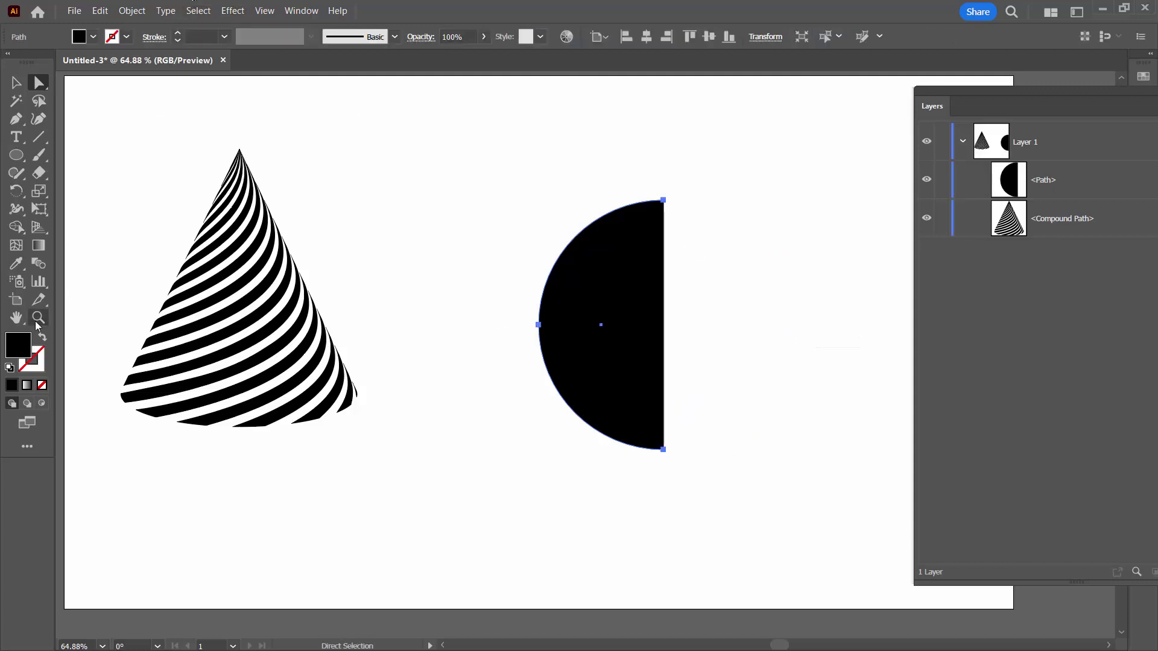
Step: Fill the half-circle with bright green #3BC630 and dock the Layers panel
double_click(18, 345)
click(528, 270)
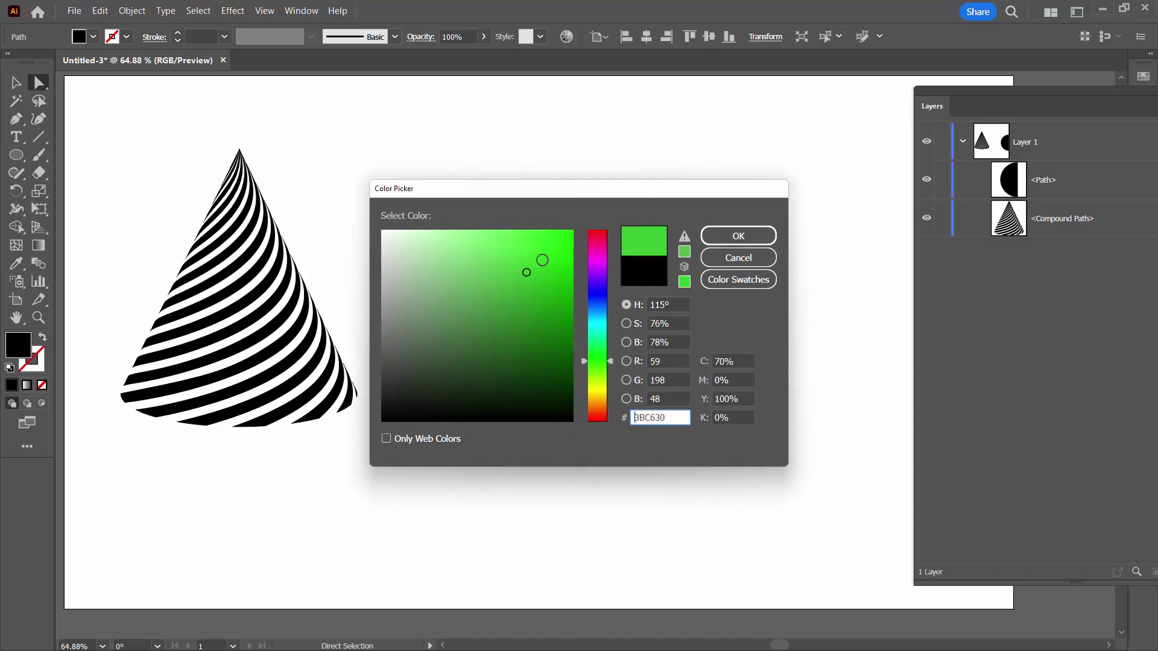
click(738, 236)
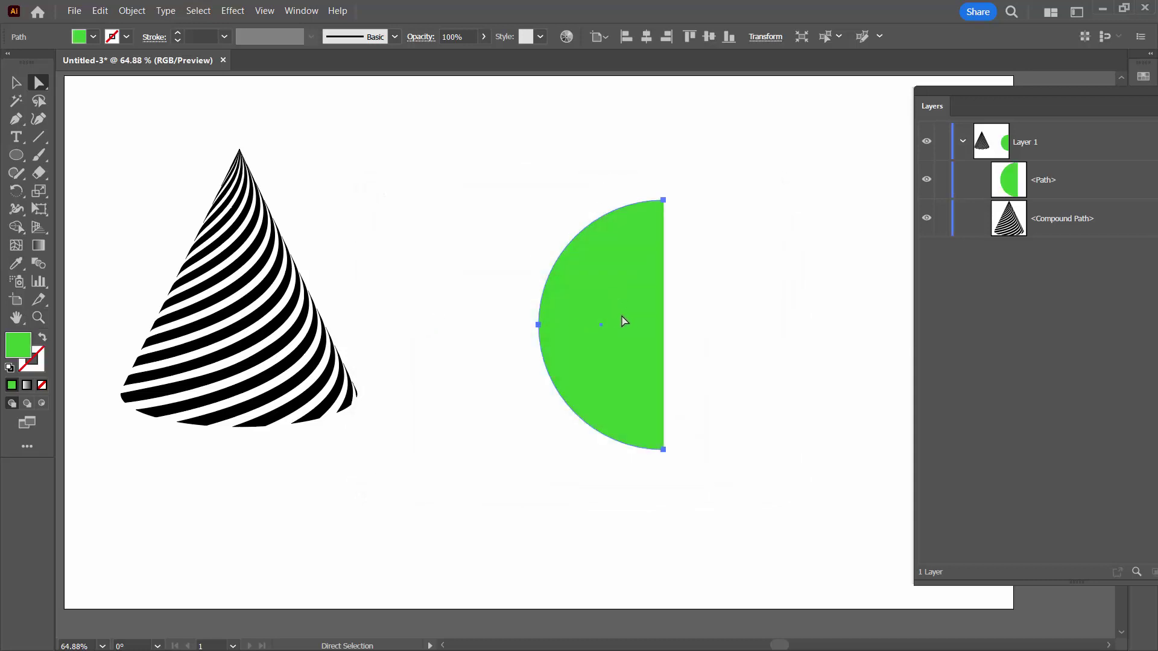
drag(956, 93, 987, 99)
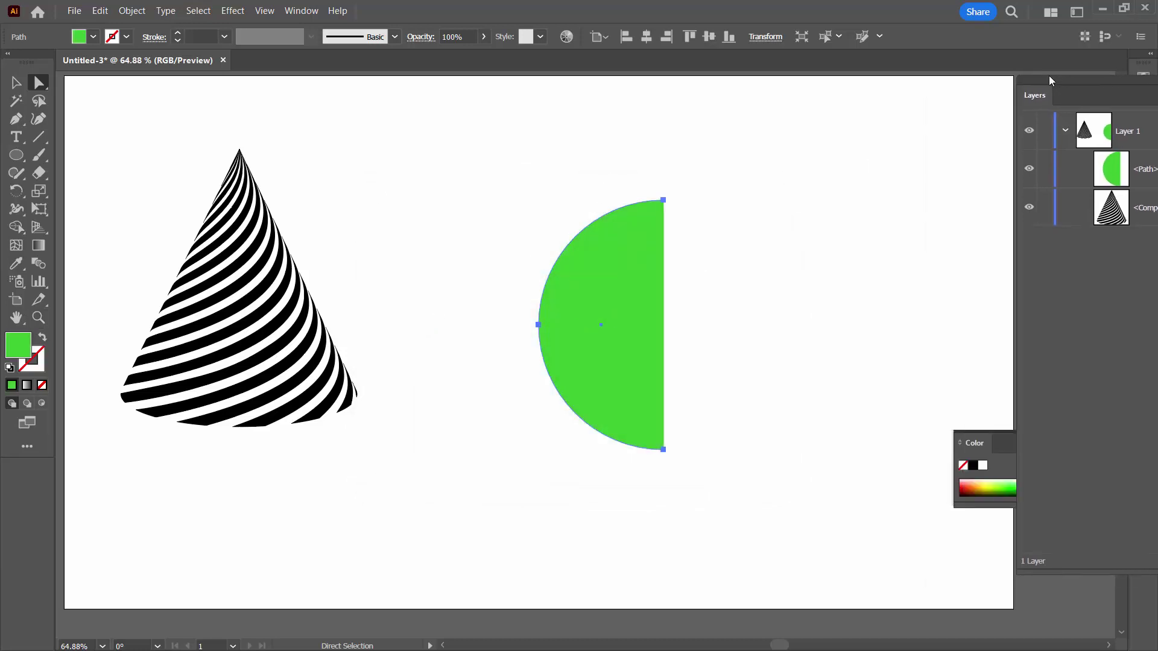
Step: Apply 3D Revolve (Classic) to the half-circle, revolving from the Right Edge
click(233, 10)
mouse_move(252, 87)
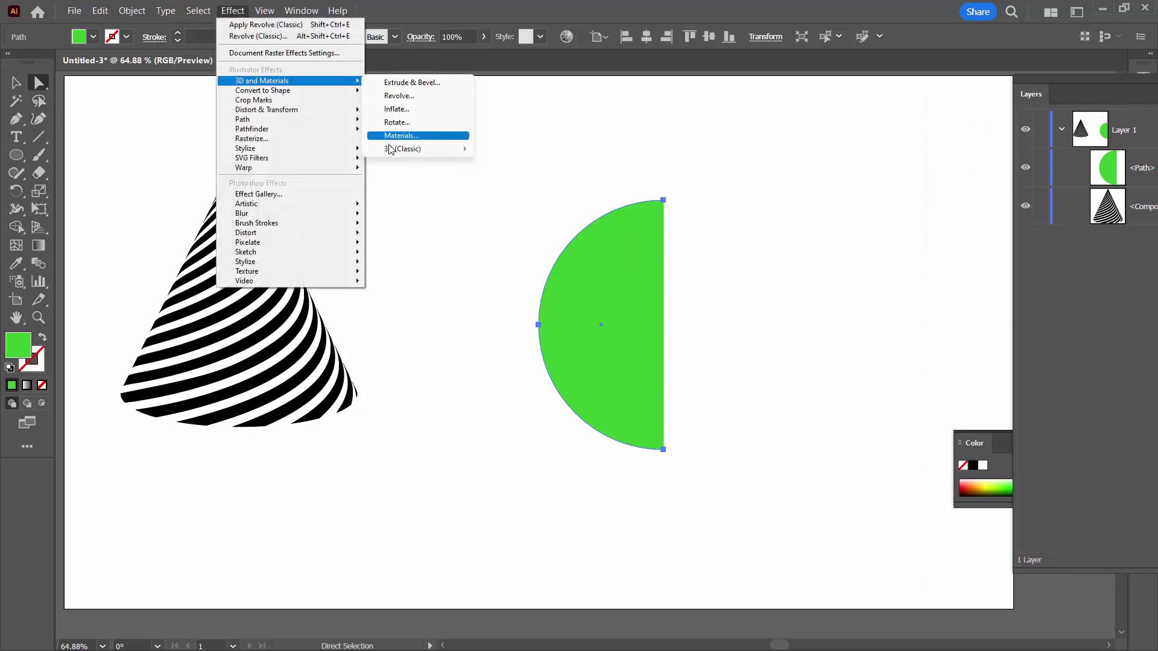
mouse_move(390, 150)
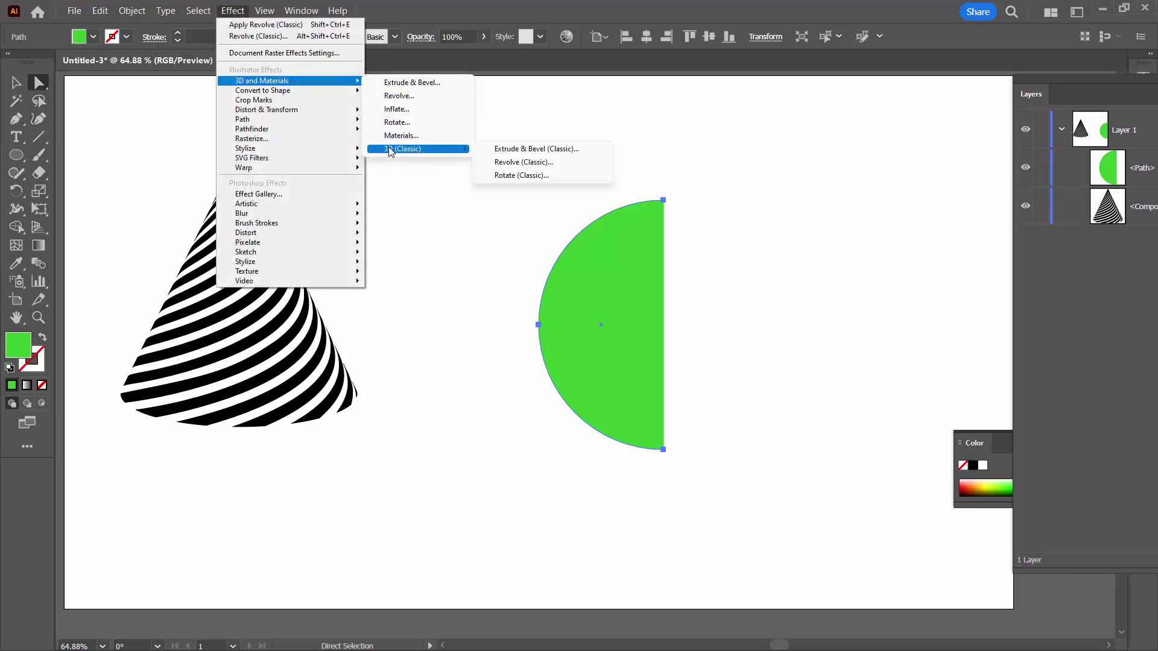
click(505, 163)
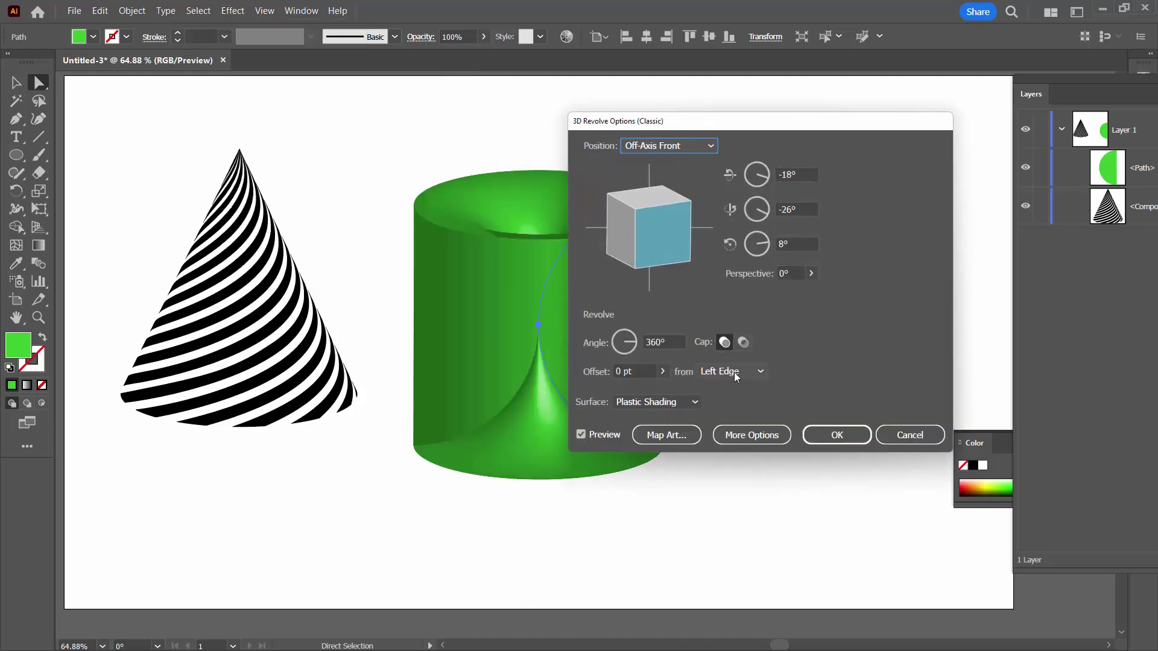
click(733, 371)
click(733, 403)
drag(673, 121, 201, 170)
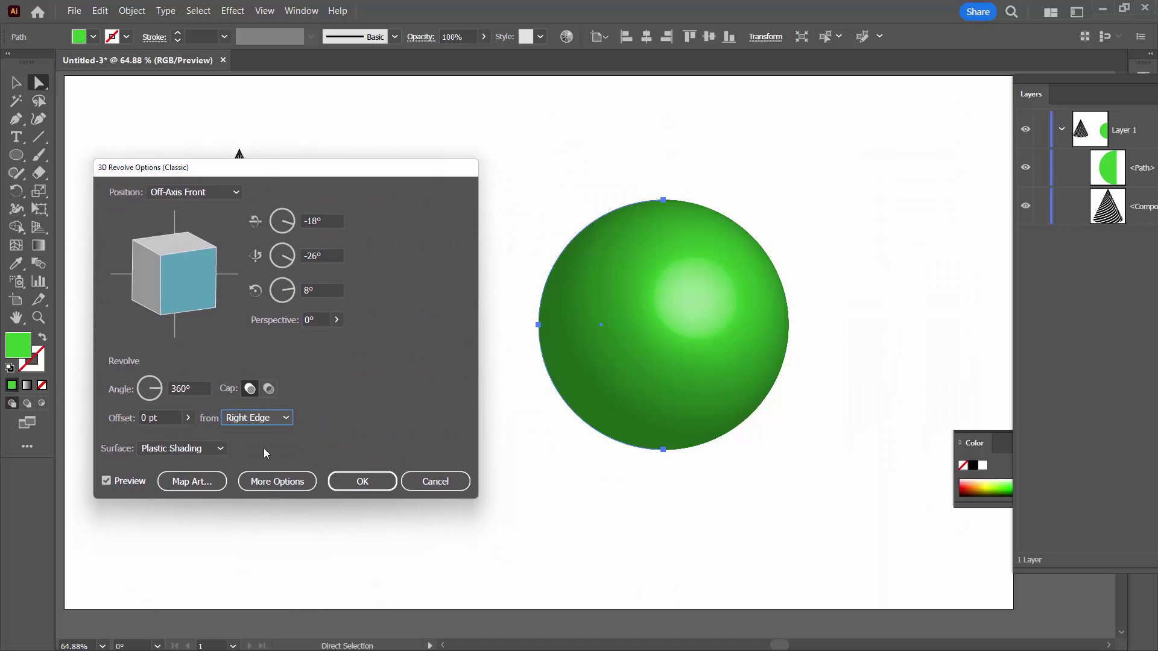
click(286, 419)
click(256, 434)
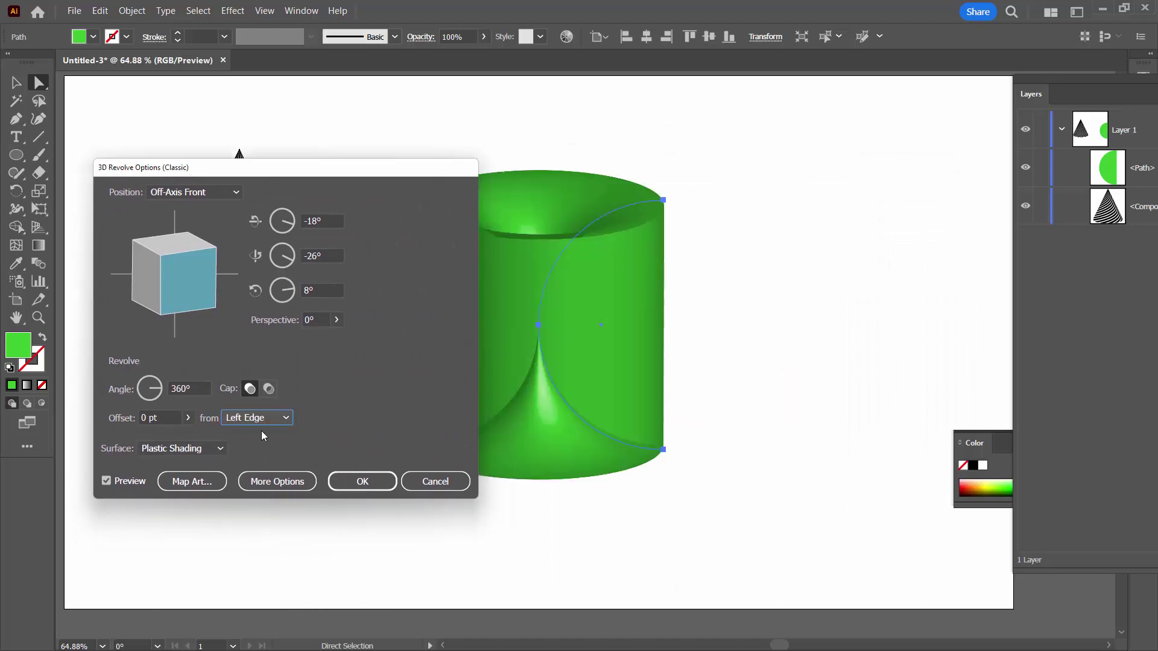
click(263, 420)
click(258, 452)
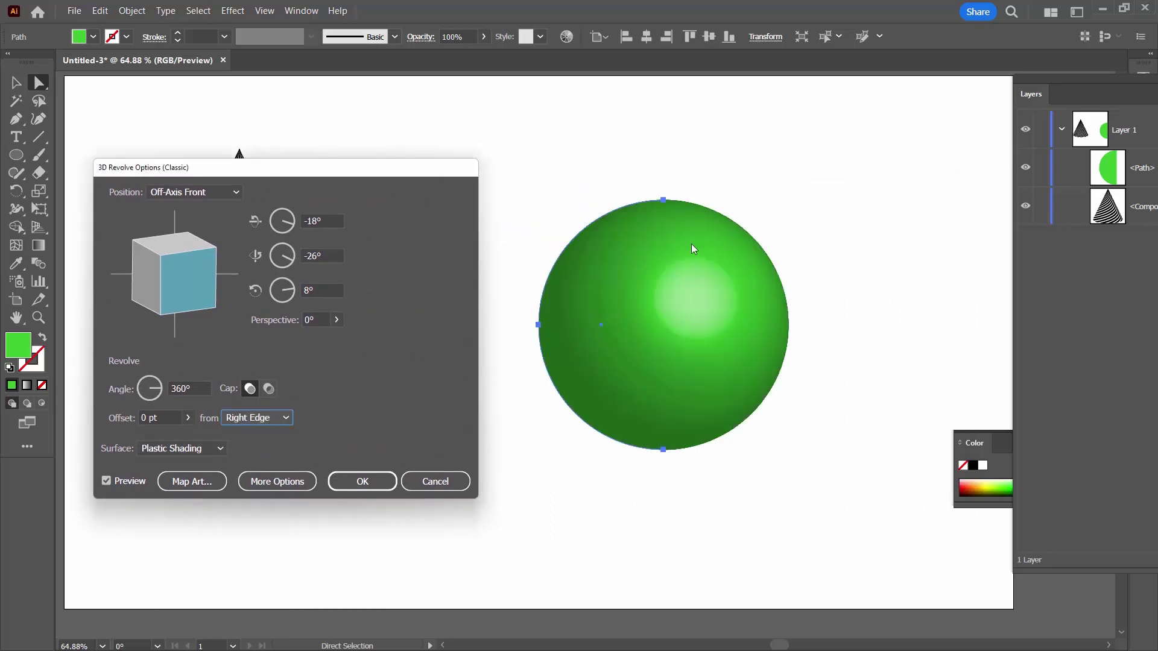
Step: In Map Art, choose the New Symbol stripe artwork for the sphere surface
click(191, 481)
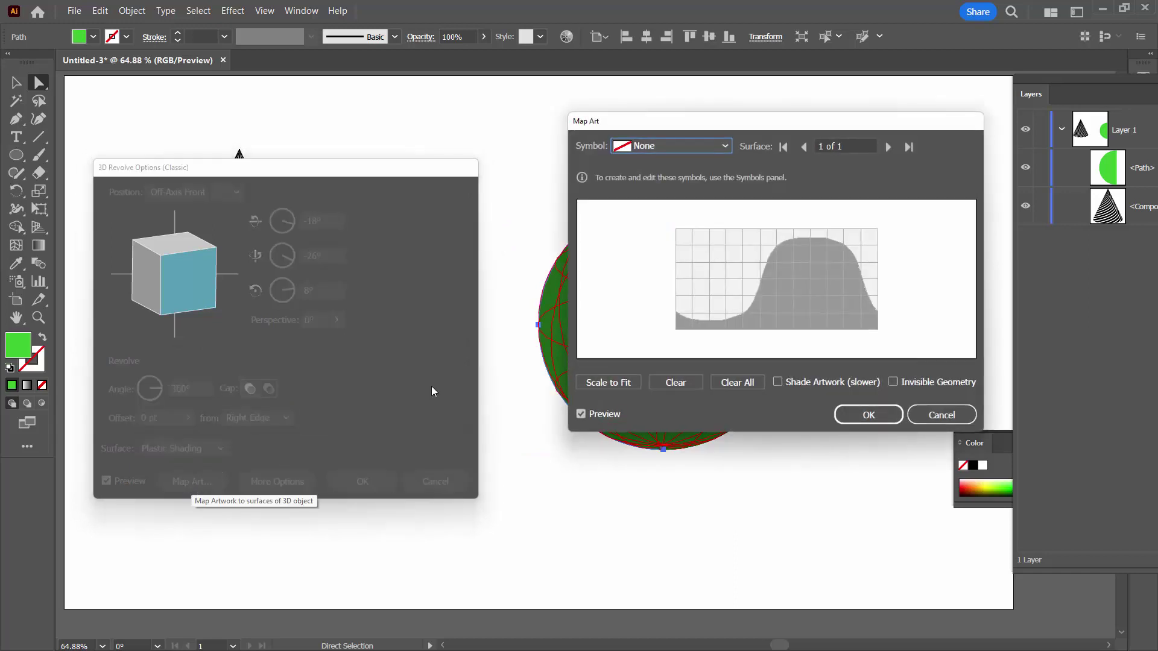
drag(674, 131, 203, 181)
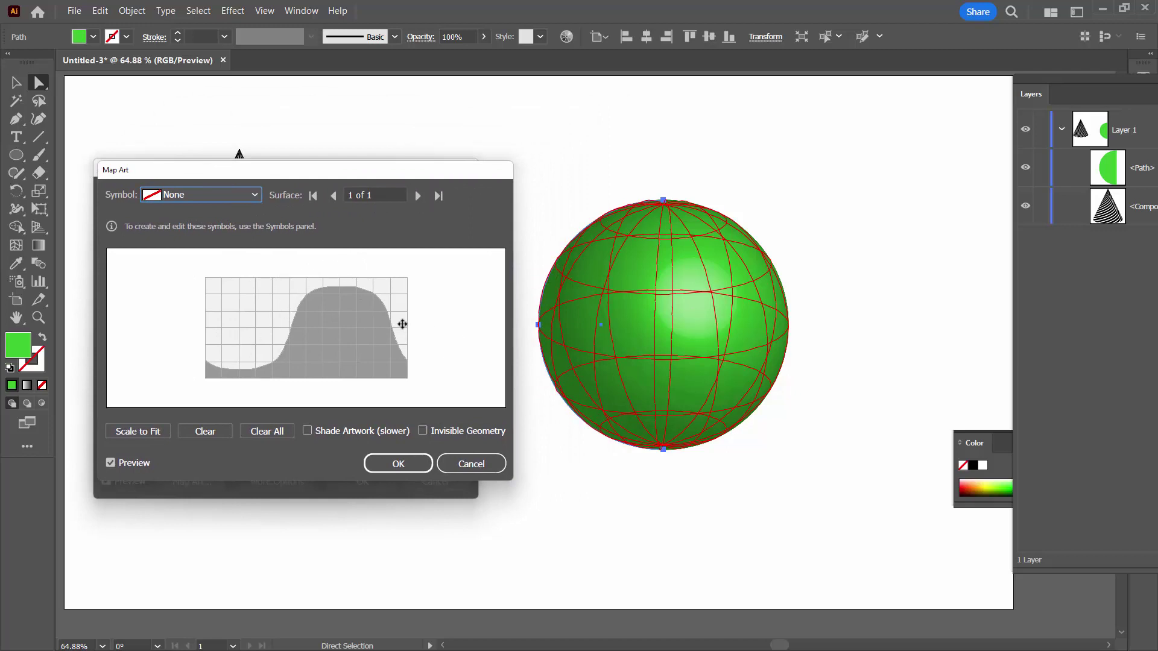
click(221, 196)
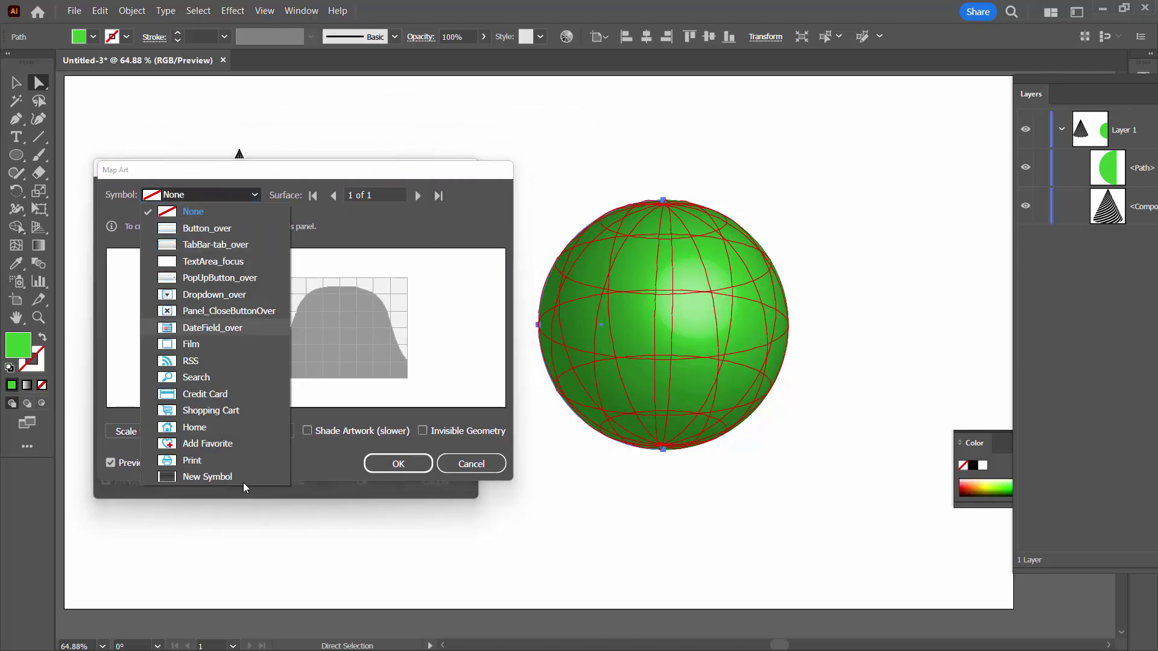
click(200, 479)
Step: Enlarge and tilt the stripe art to cover the sphere diagonally, then confirm both dialogs
drag(207, 329, 174, 328)
drag(273, 284, 272, 264)
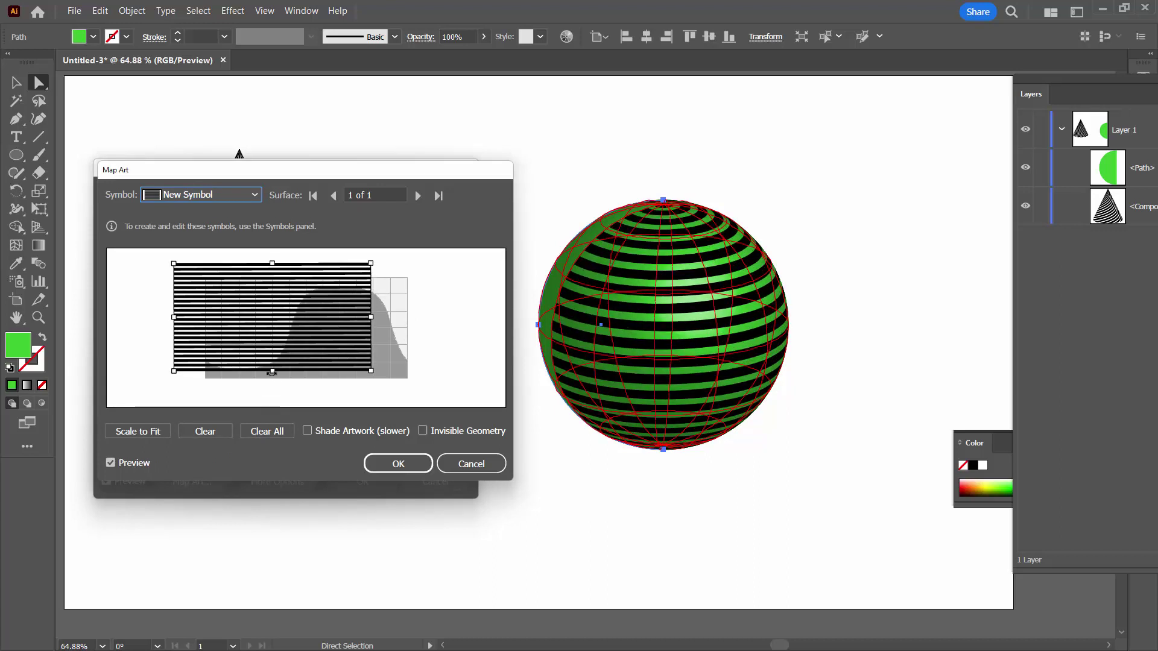
drag(272, 373, 273, 378)
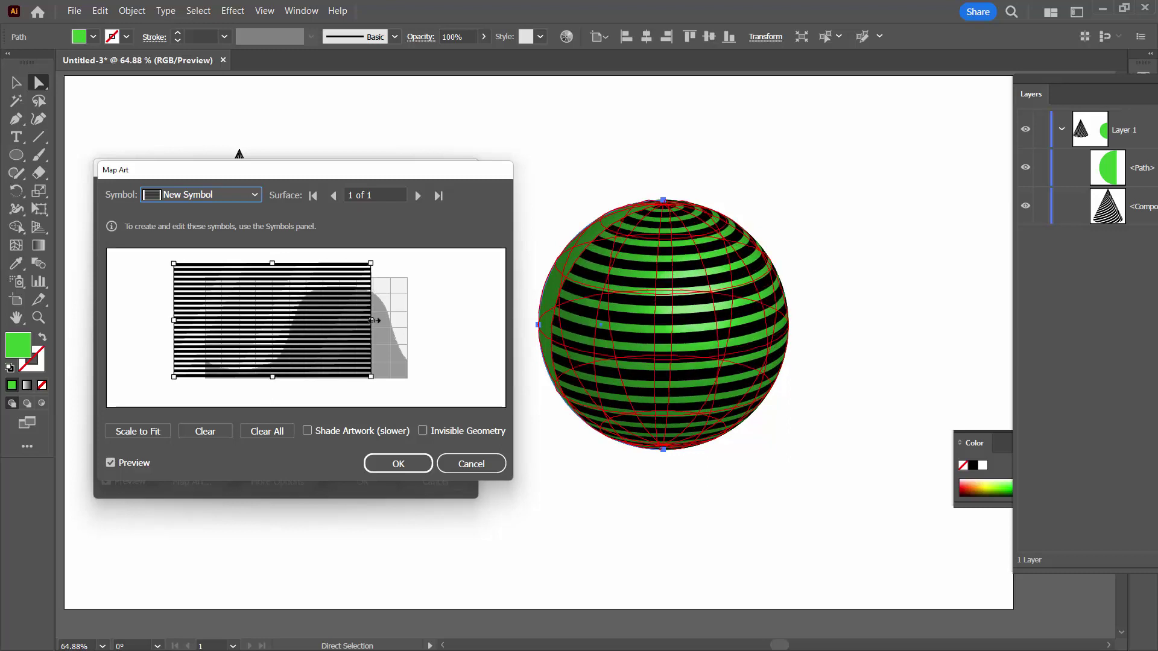
drag(375, 320, 432, 319)
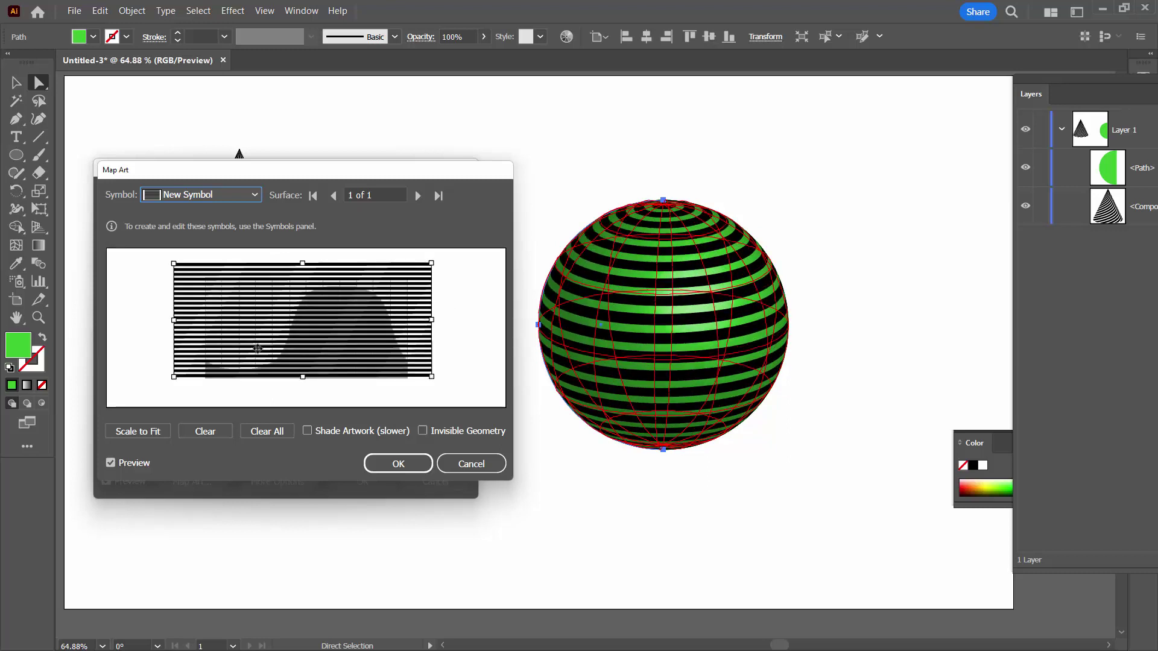
drag(168, 377, 188, 416)
drag(232, 369, 241, 377)
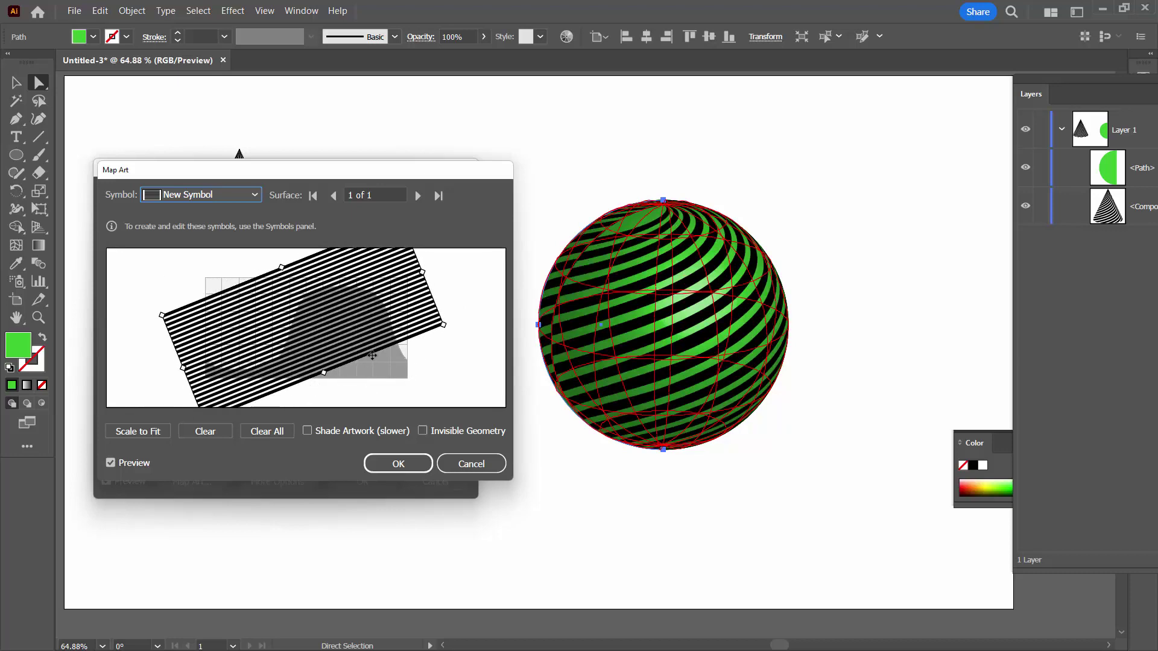
drag(325, 375, 336, 403)
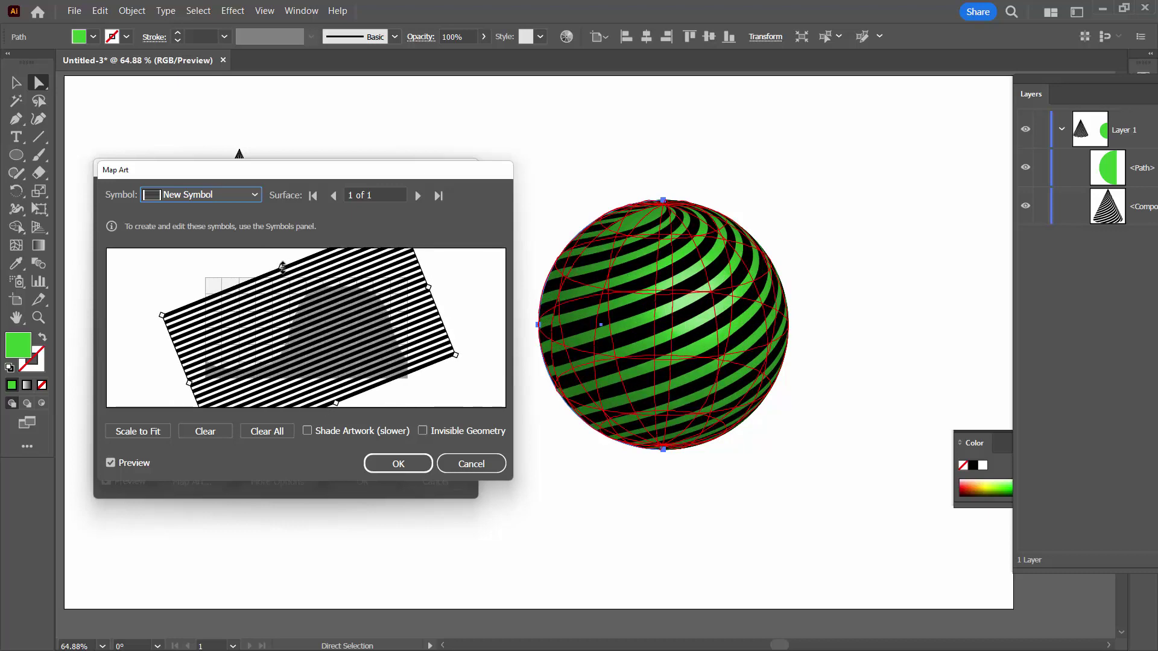
drag(282, 266, 169, 262)
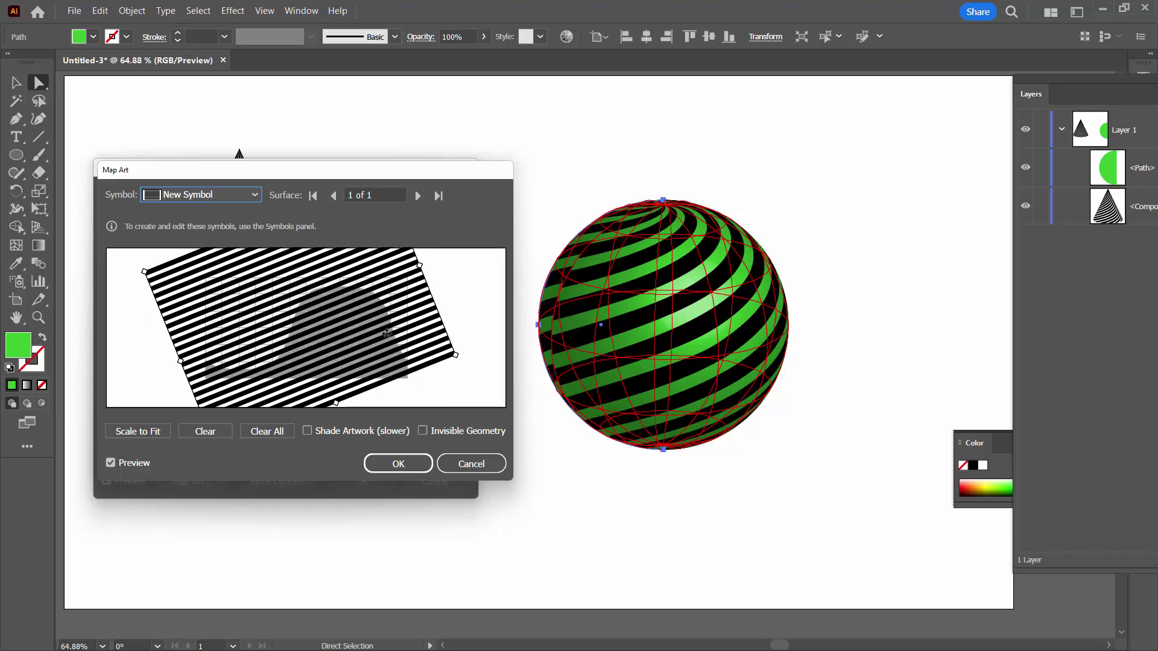
click(398, 464)
click(355, 481)
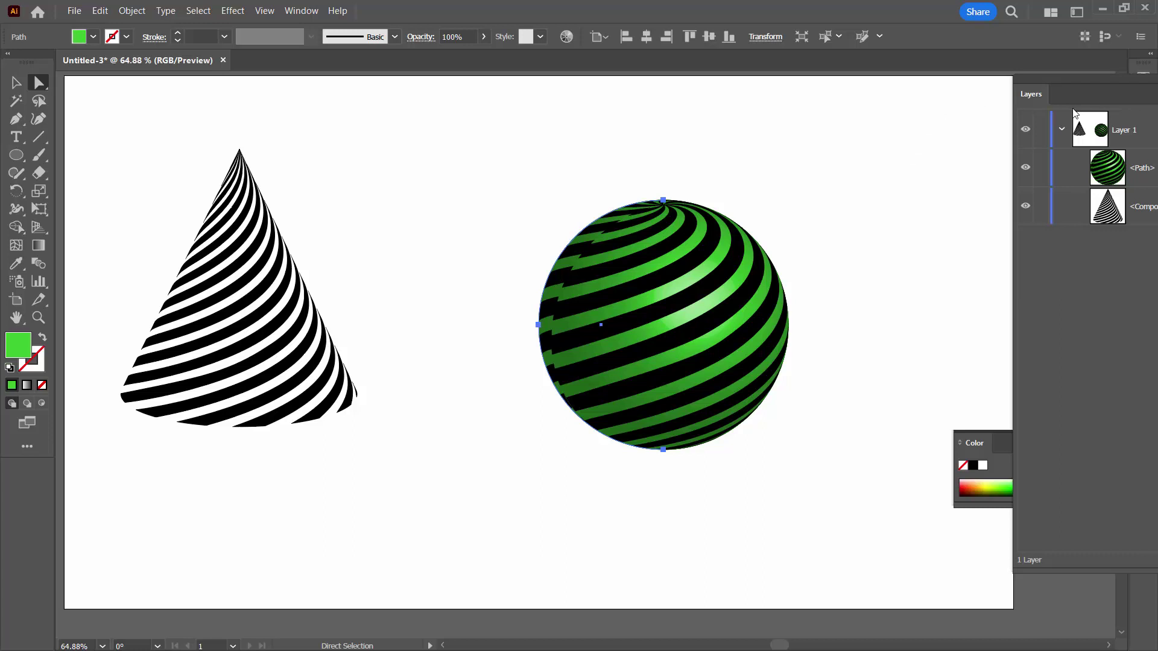
Step: Reopen the sphere's 3D Revolve settings from the Appearance panel
drag(1038, 86, 804, 463)
click(1142, 420)
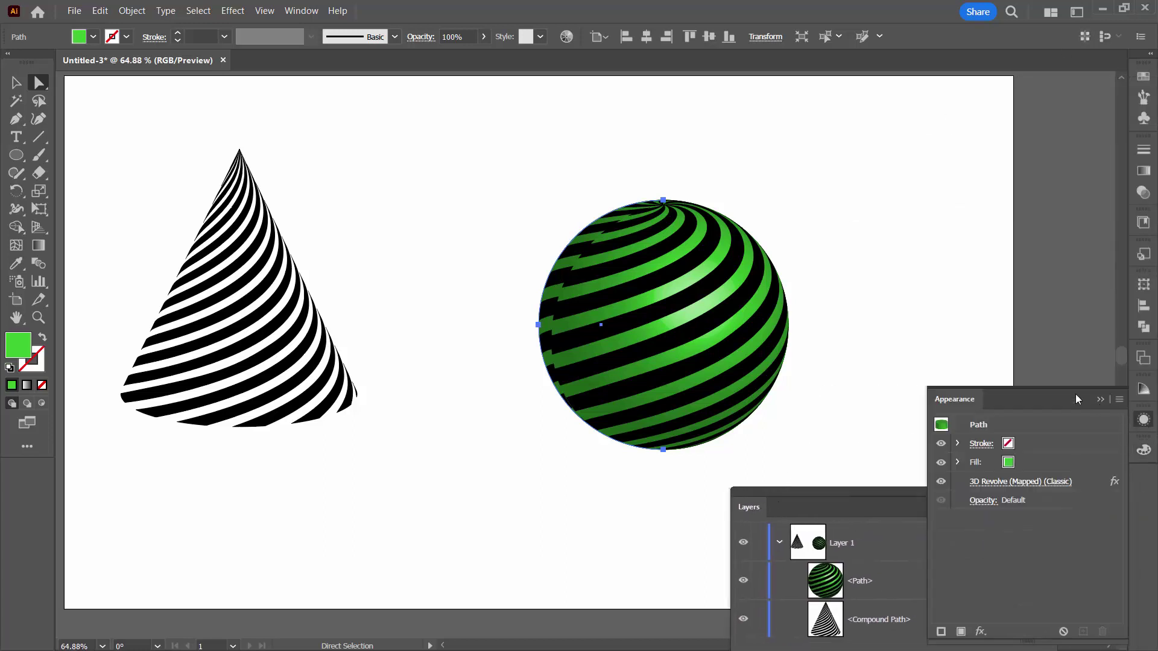
drag(950, 393, 864, 158)
click(883, 244)
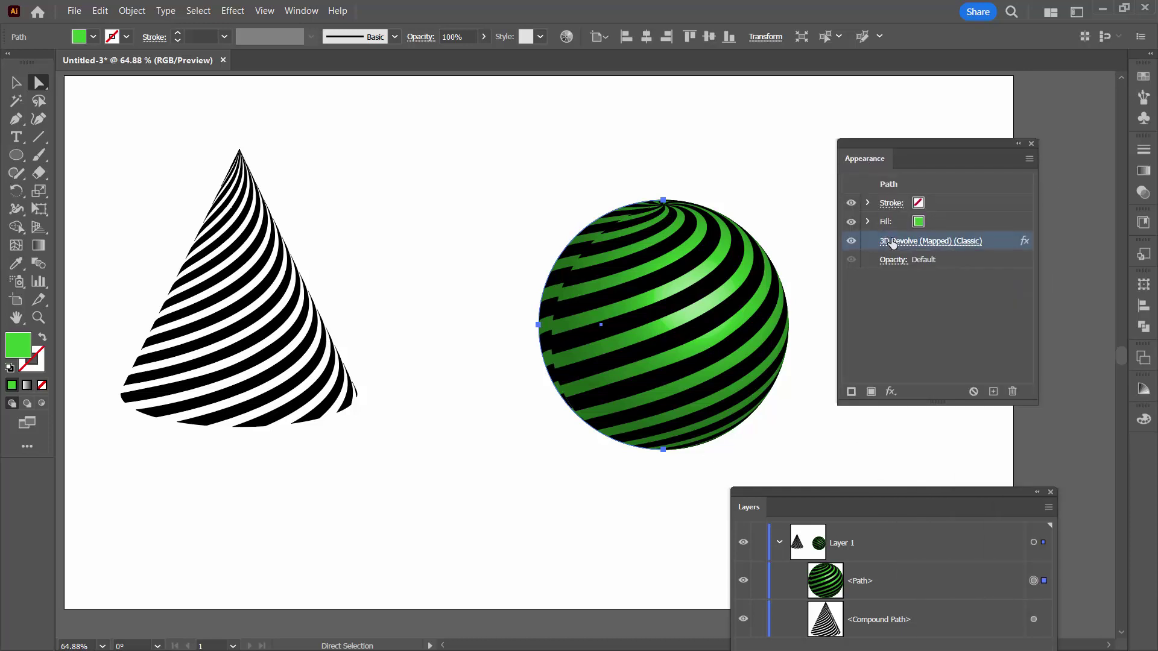
click(893, 242)
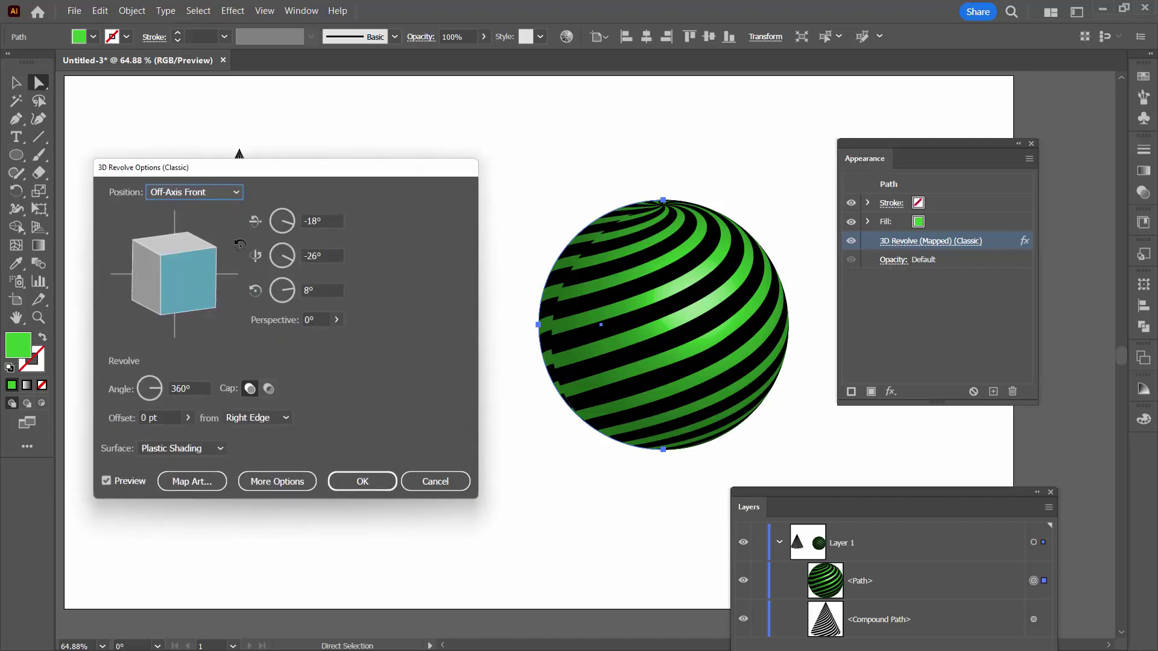
Step: Preview the Off-Axis Back, Right, Top and Bottom position presets
click(182, 194)
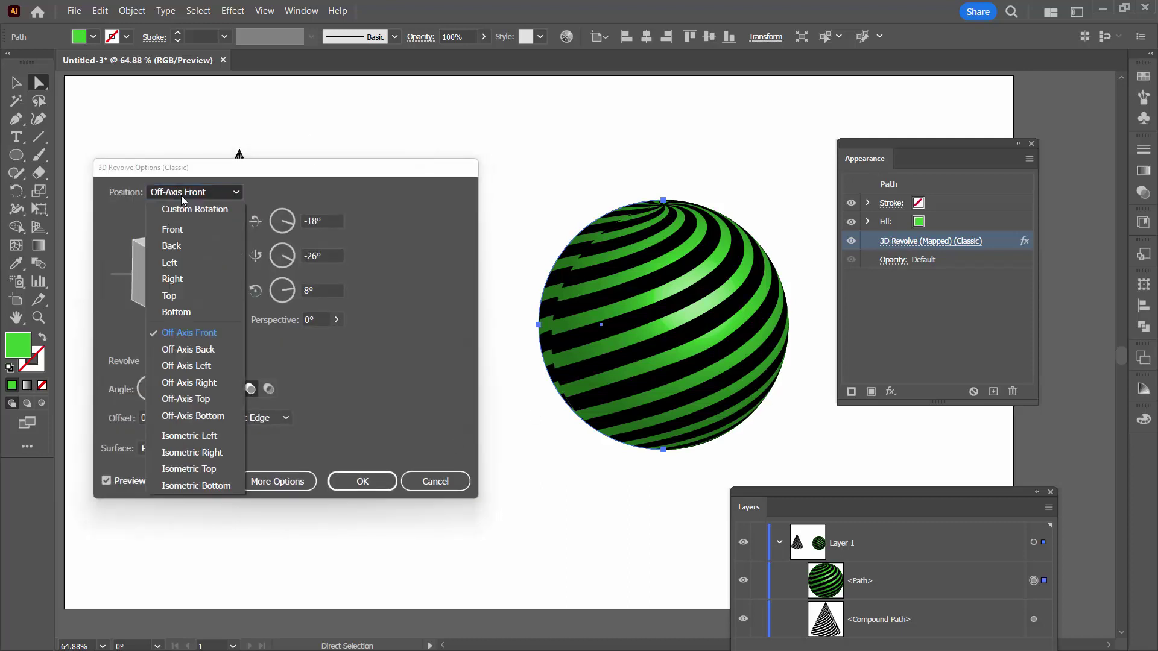
click(193, 350)
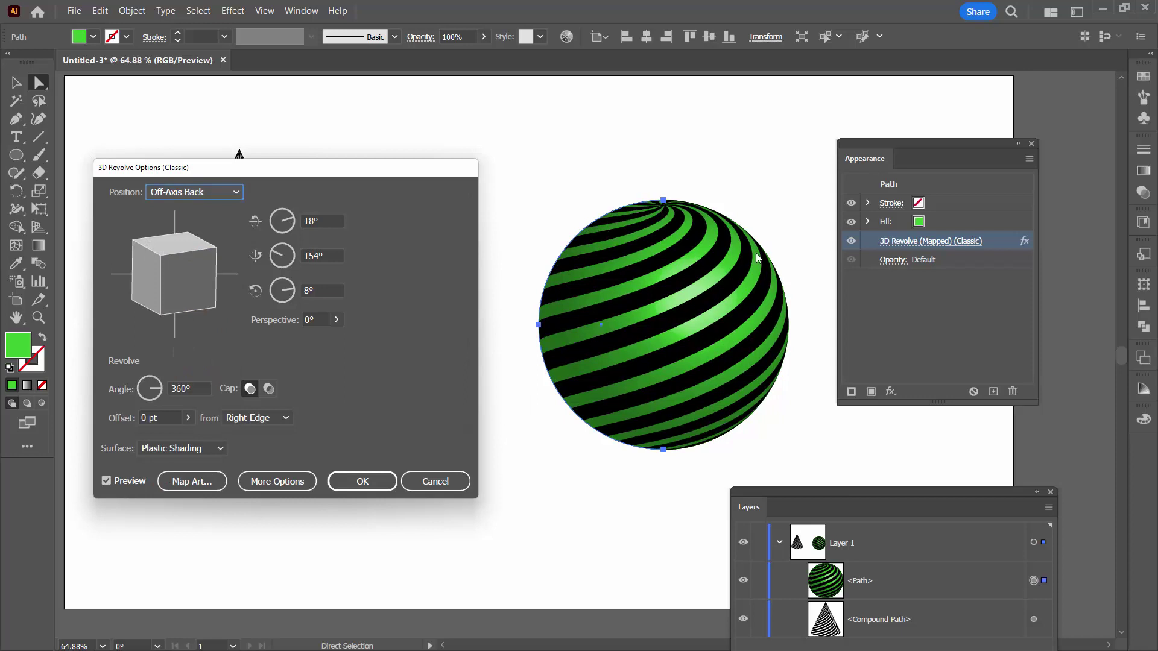
click(205, 190)
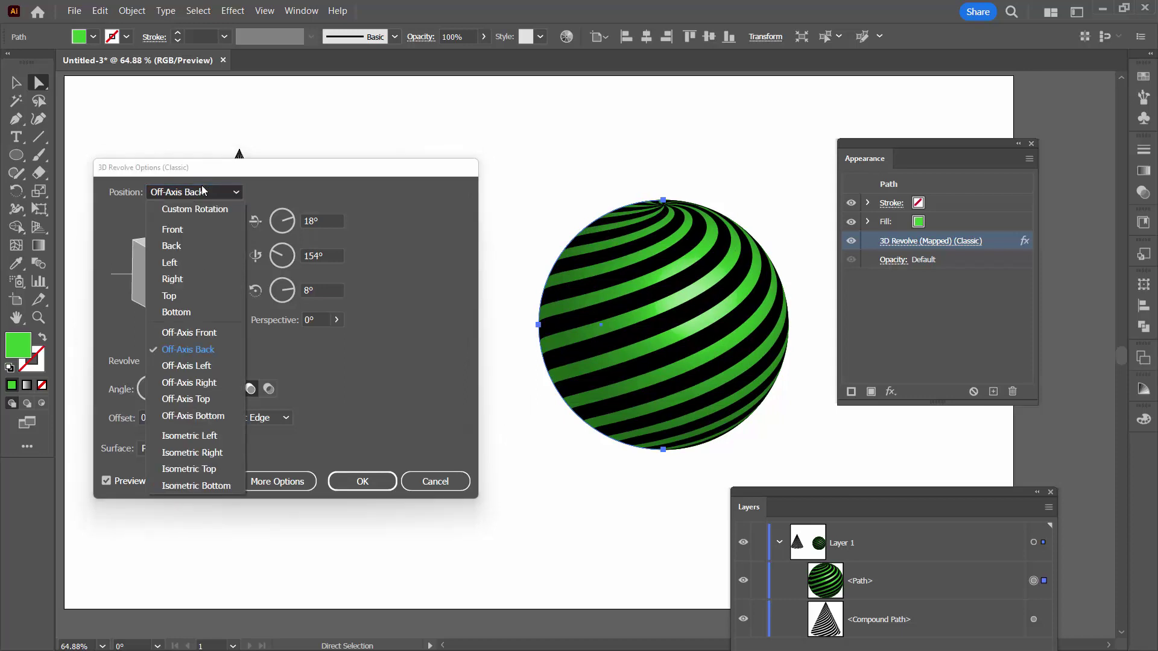
click(196, 382)
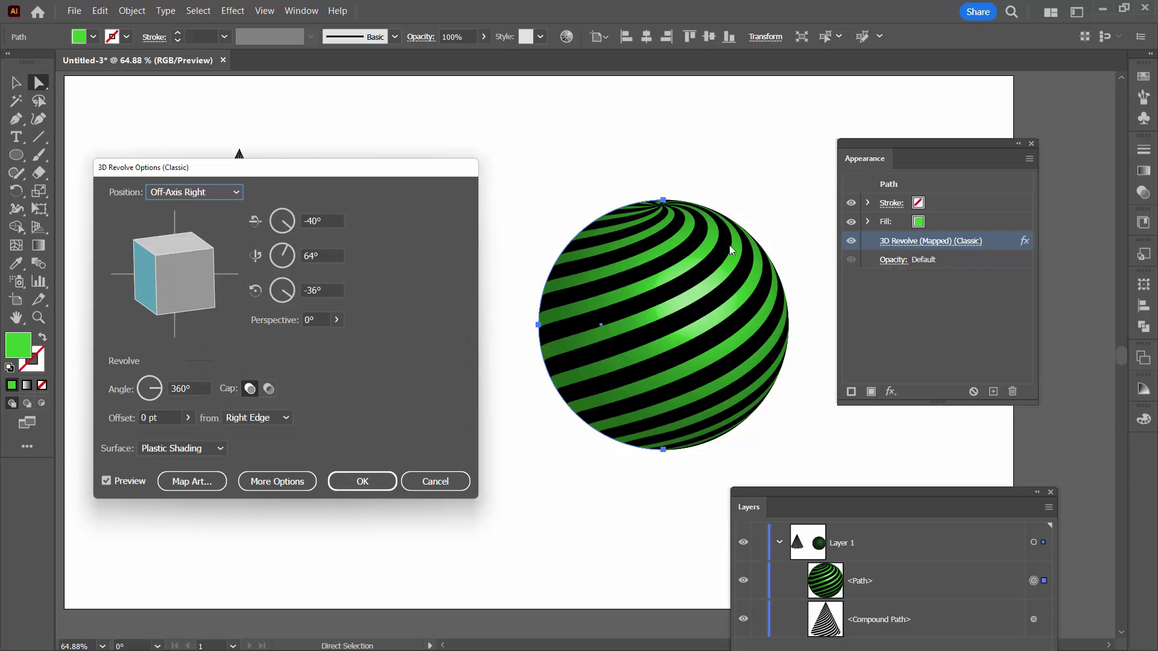
click(203, 193)
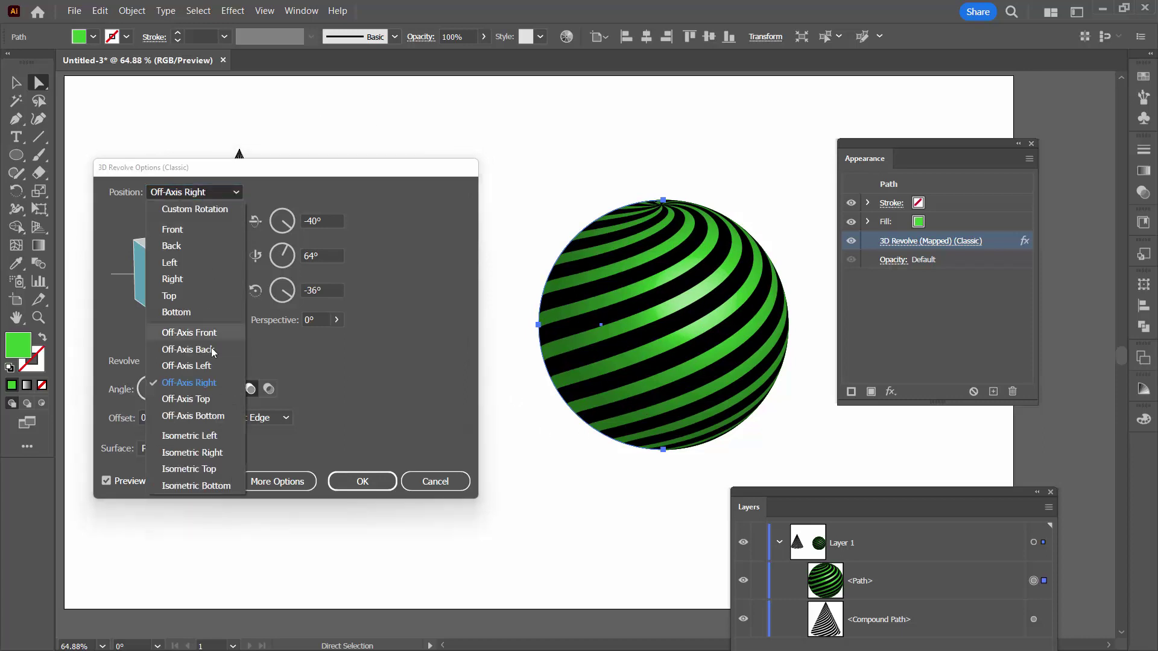
click(191, 398)
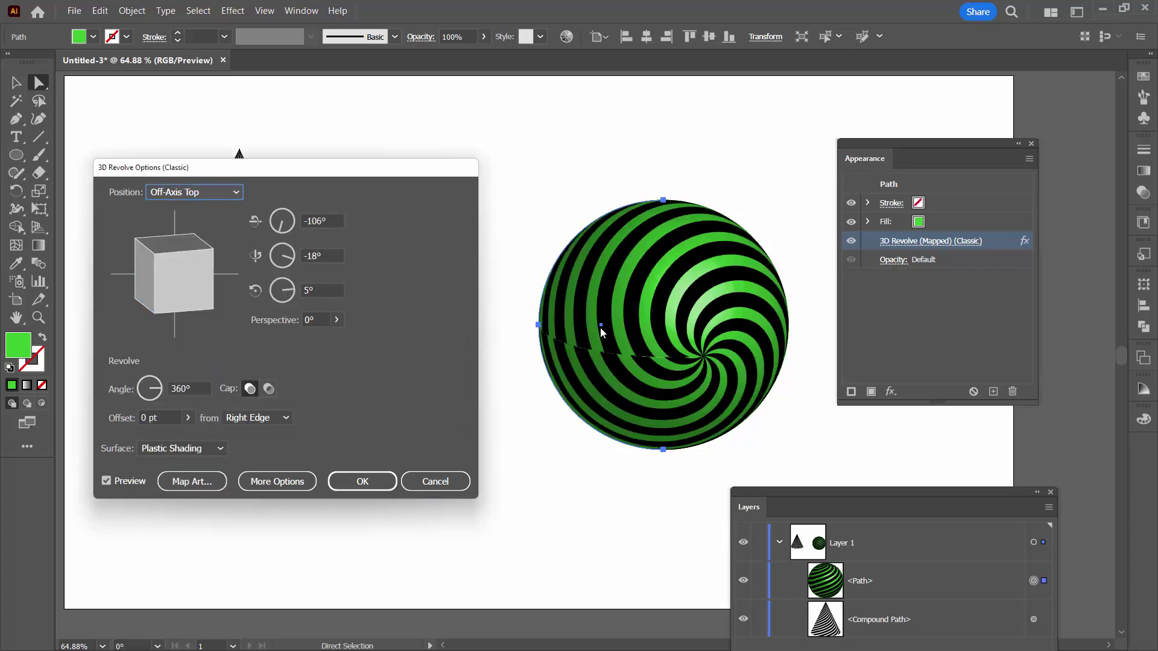
click(200, 192)
click(214, 418)
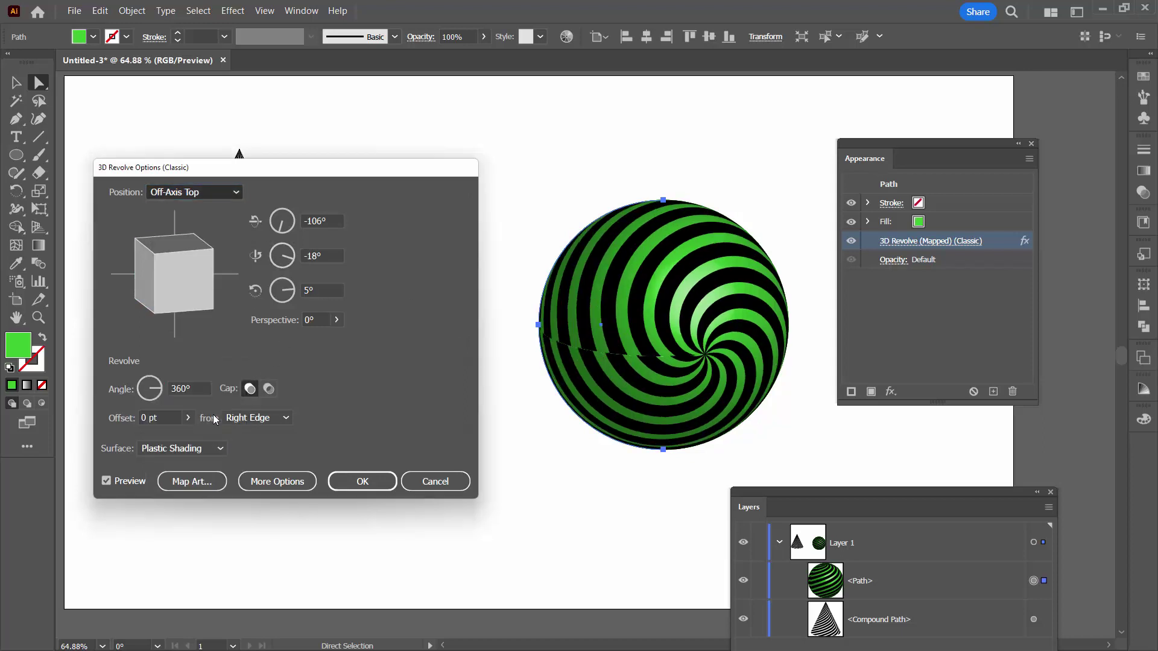
Step: Set the position to Off-Axis Back (18°, 154°, 8°) and apply the revolve
click(199, 192)
click(193, 357)
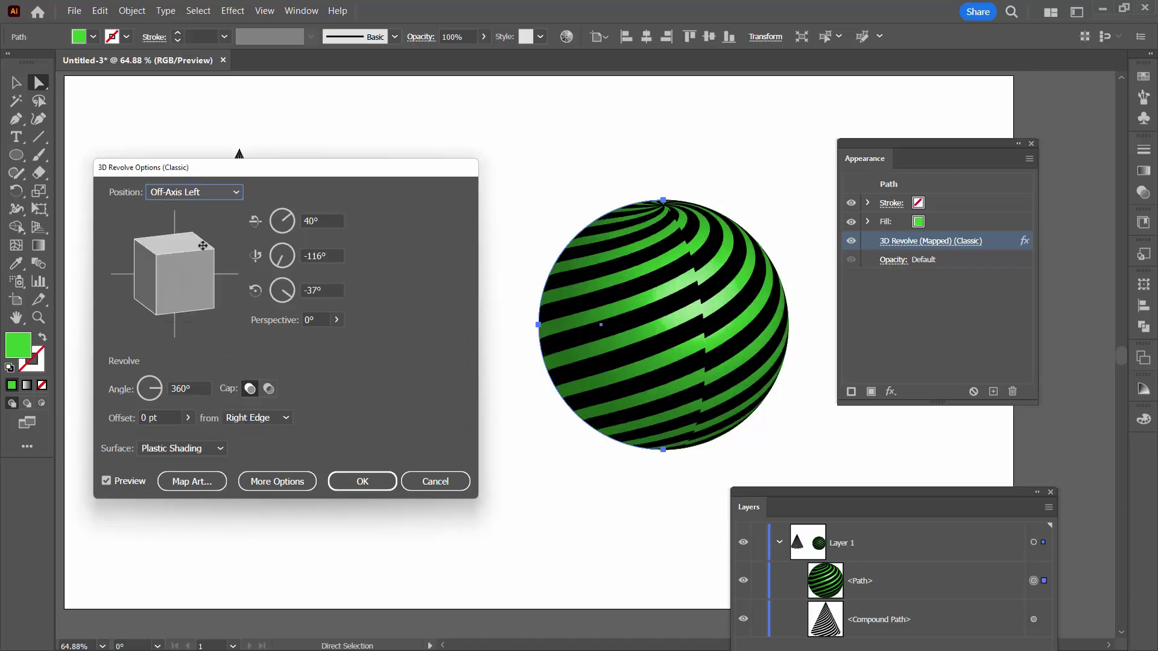
click(205, 194)
click(201, 352)
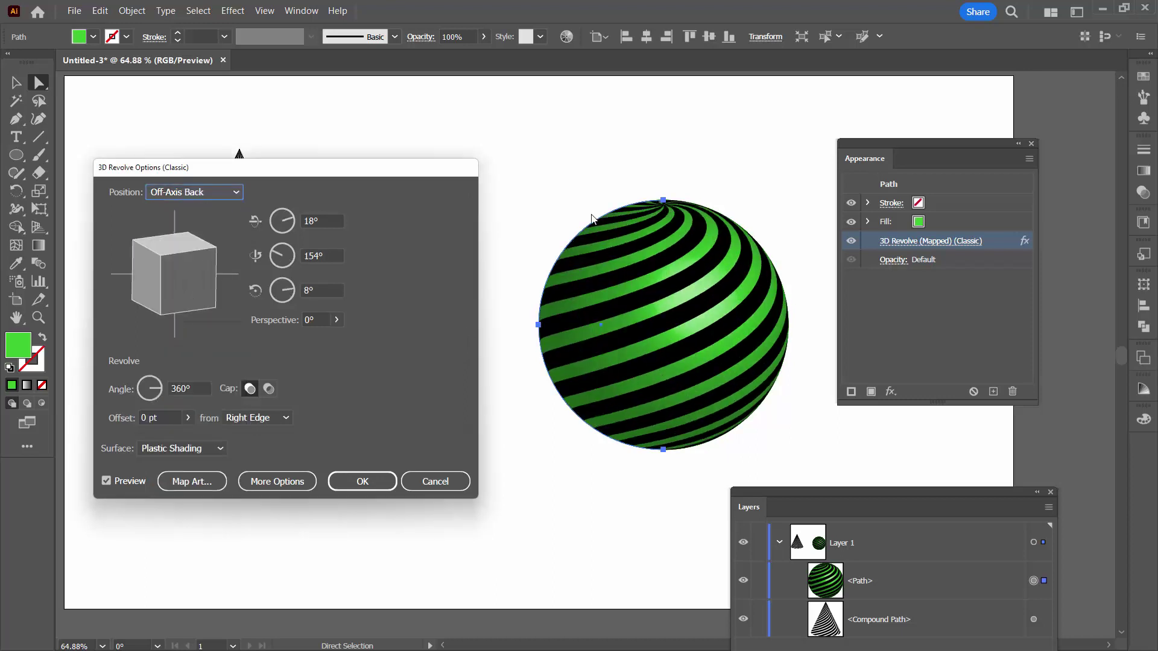
click(372, 481)
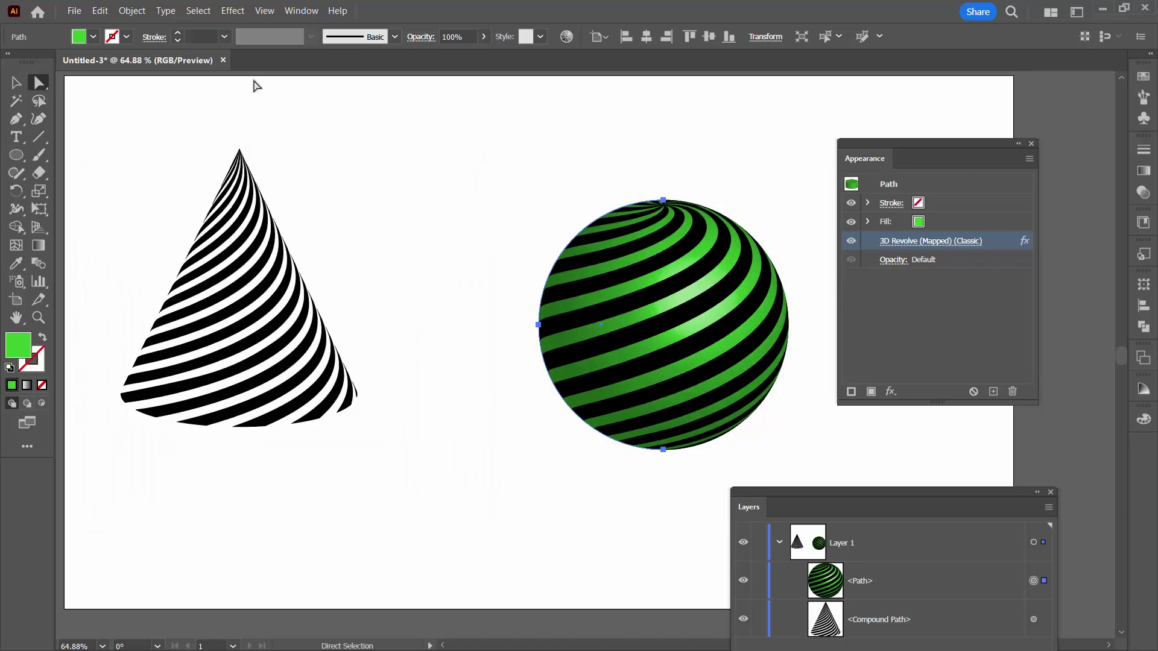
Step: Expand the sphere's appearance and unfold its nested groups in the Layers panel
click(123, 12)
click(166, 186)
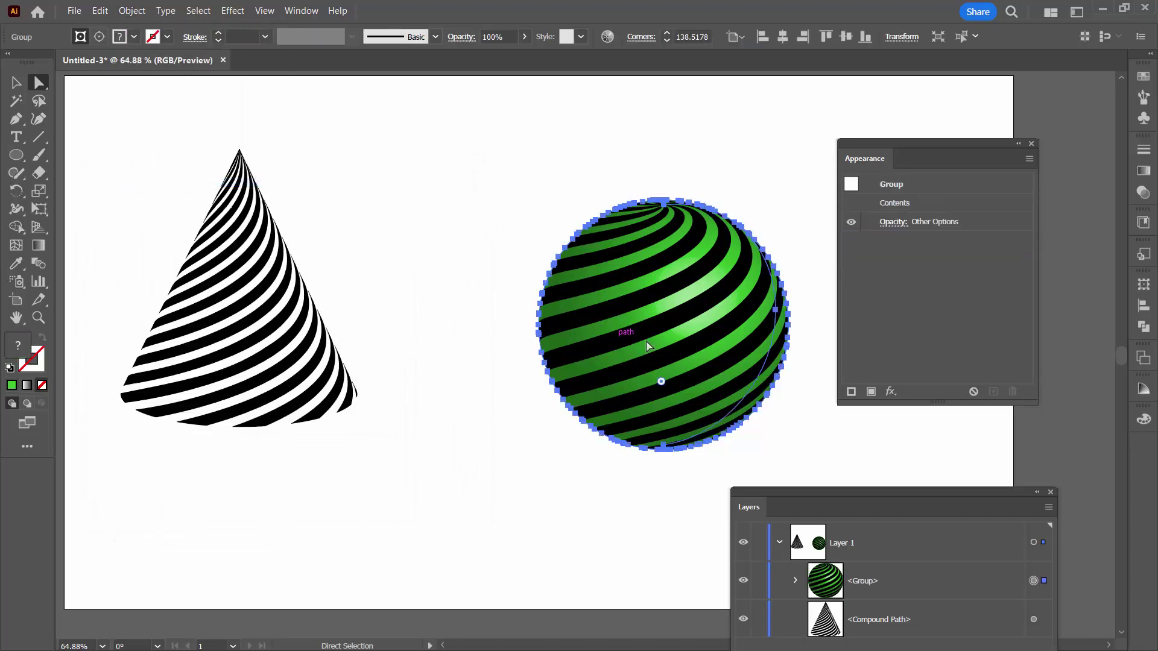
drag(862, 495, 906, 137)
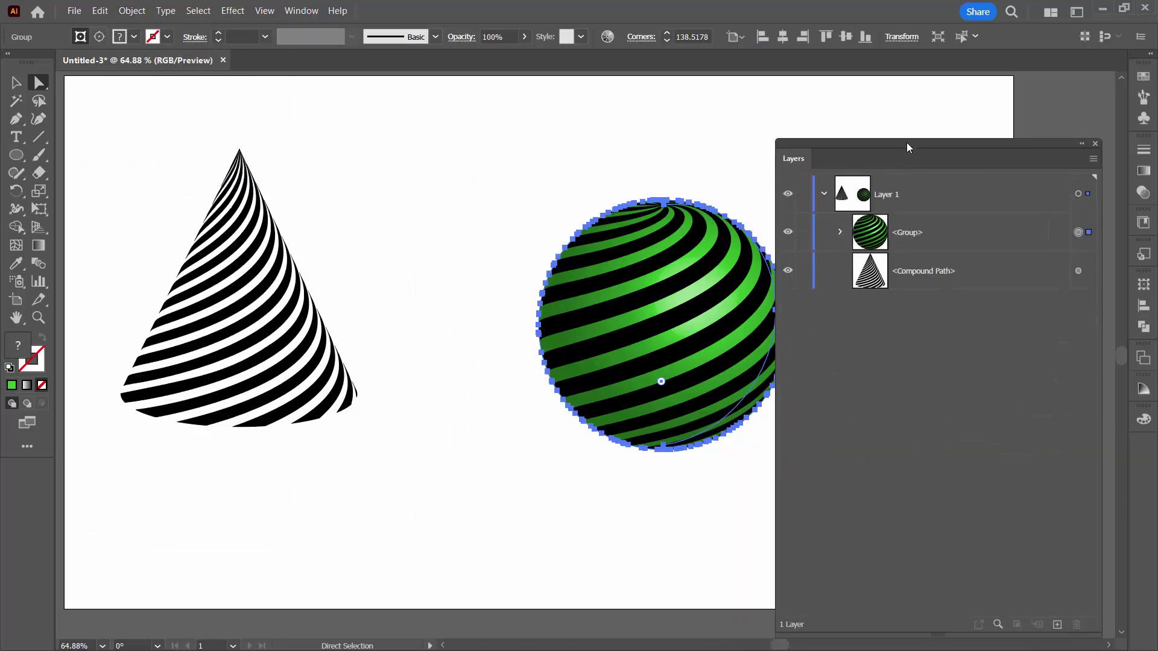
click(854, 192)
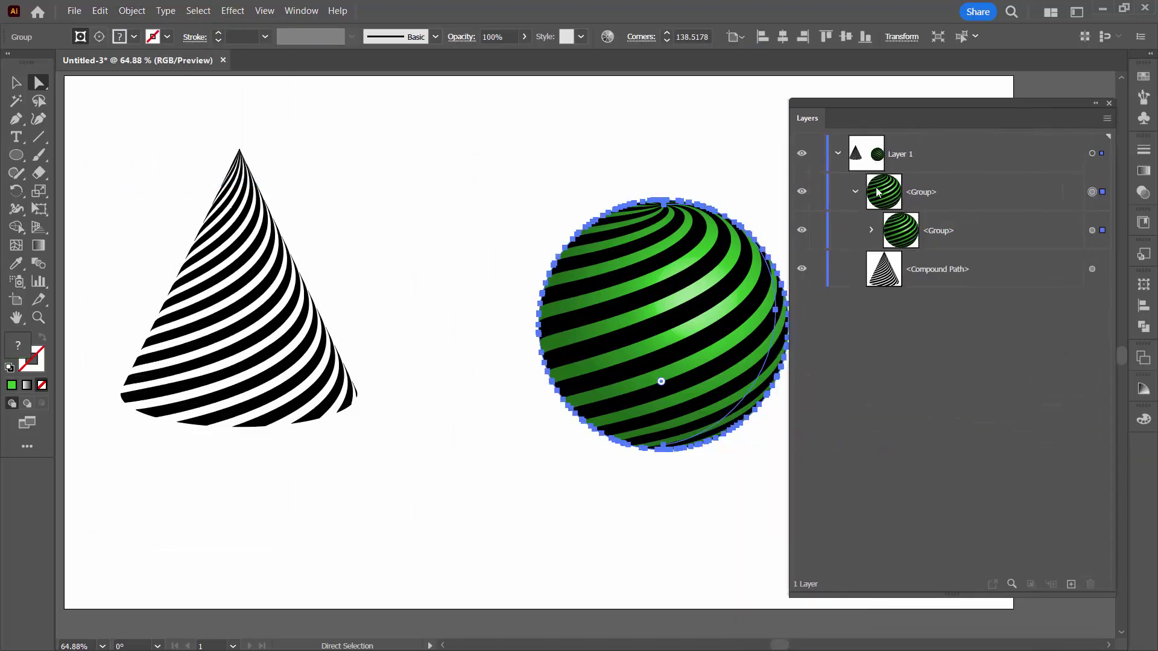
click(872, 231)
Step: Inspect the first clip group and delete the second, unneeded clip group
click(887, 268)
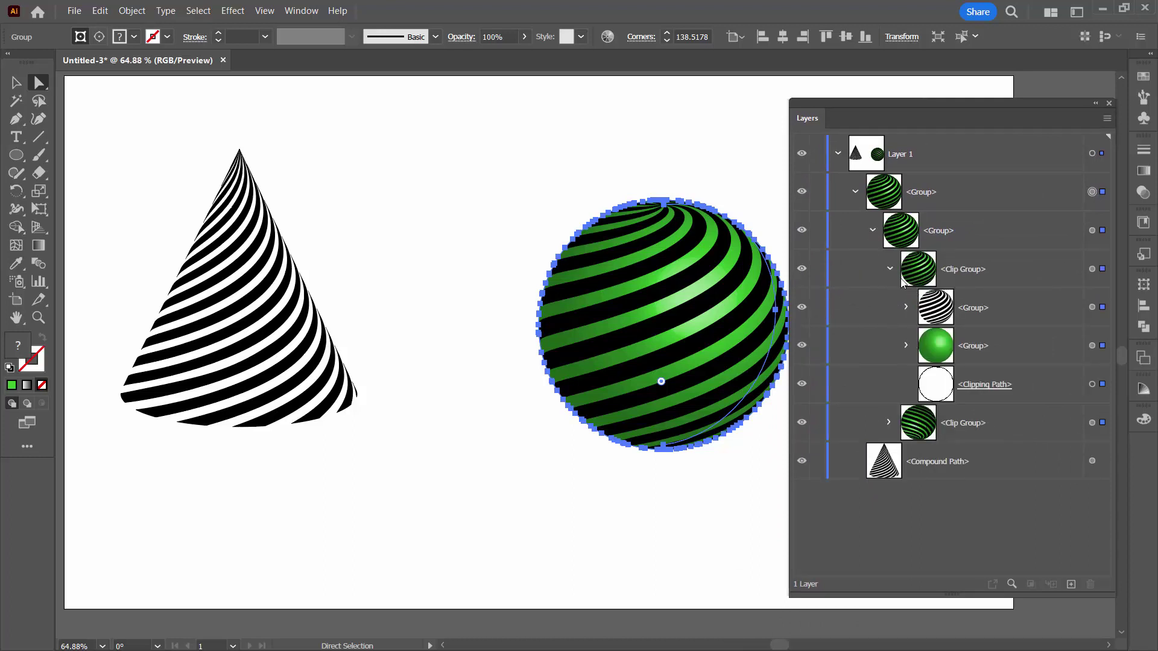
click(890, 267)
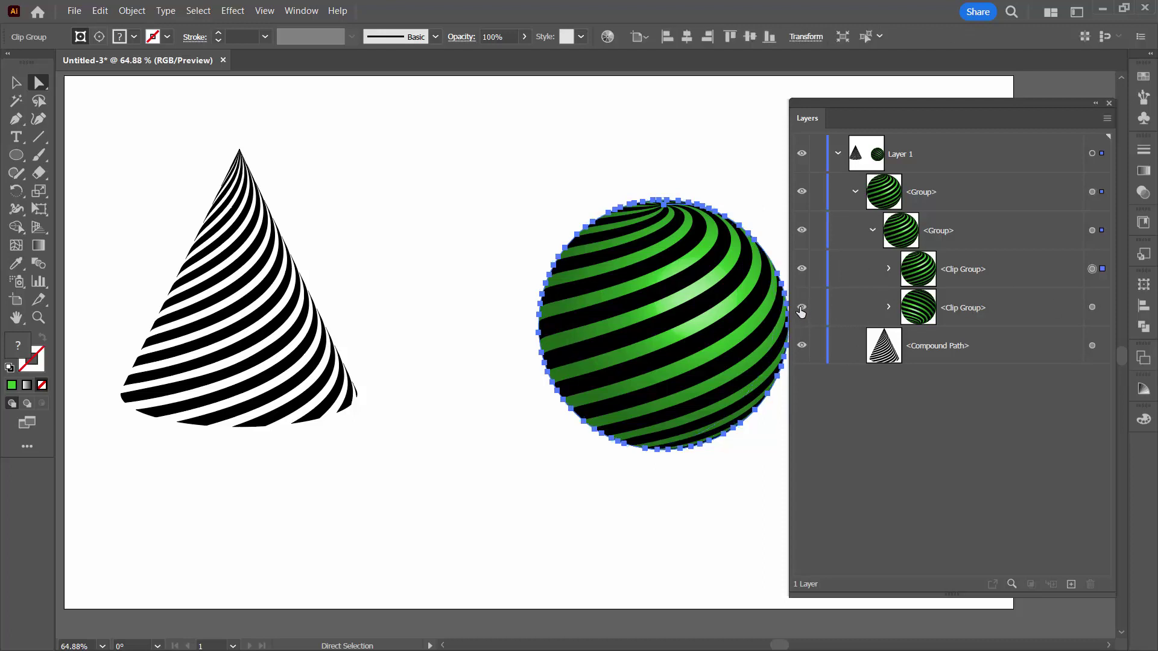
drag(1005, 302, 1091, 583)
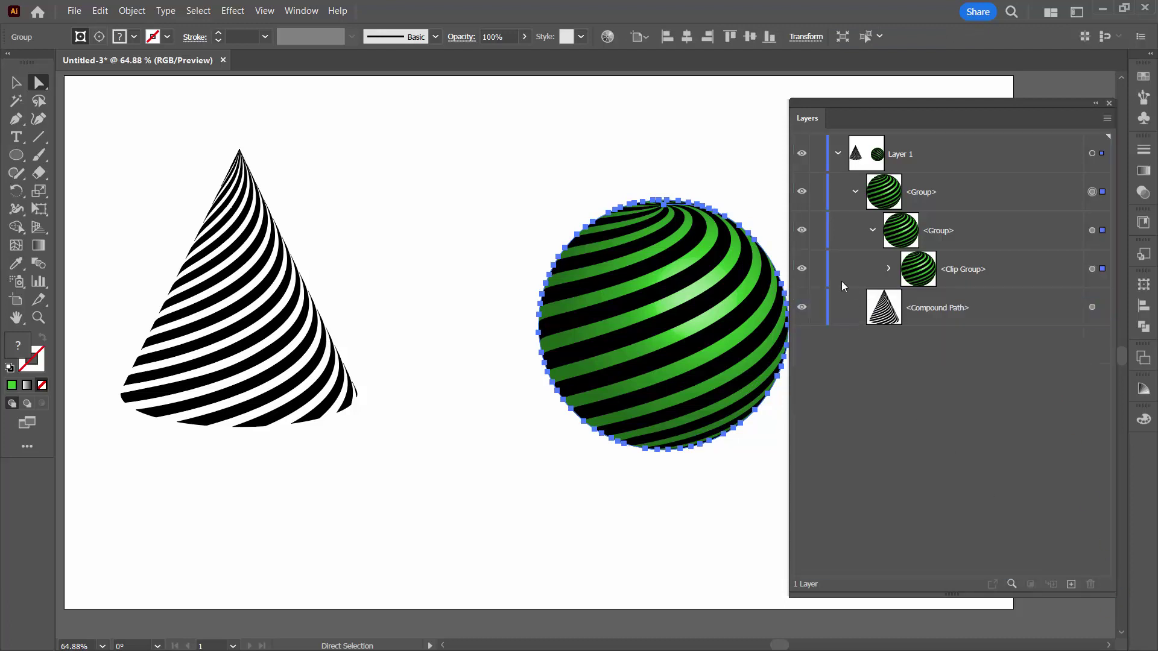
Step: Delete the sphere's green shaded group from the remaining clip group
click(890, 269)
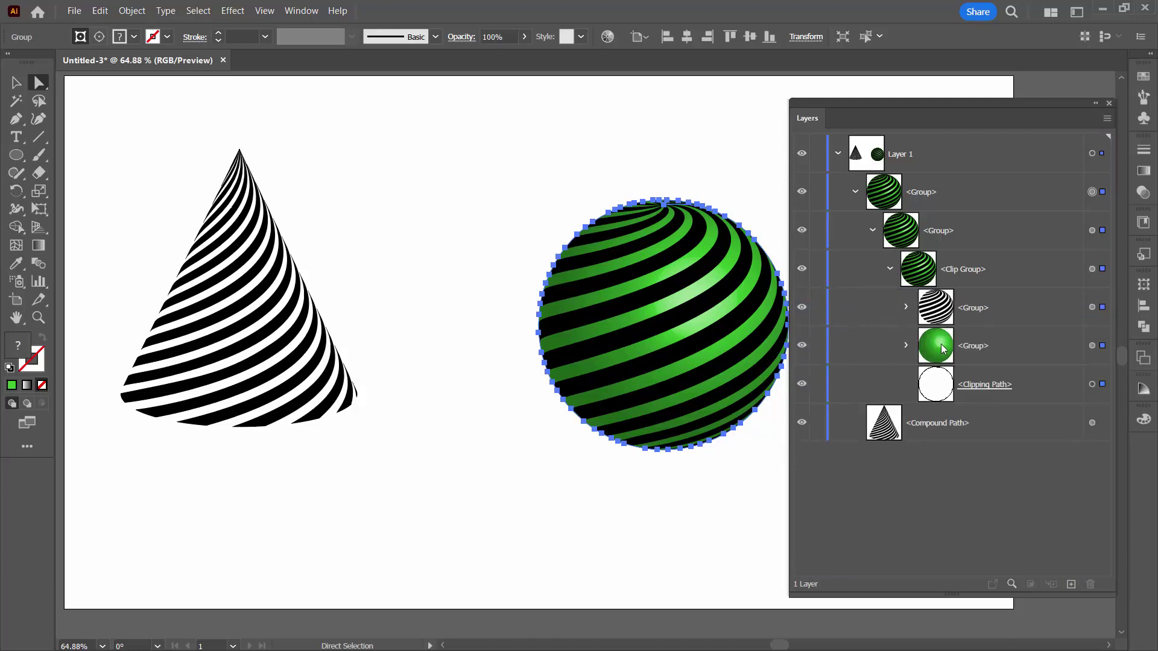
click(801, 348)
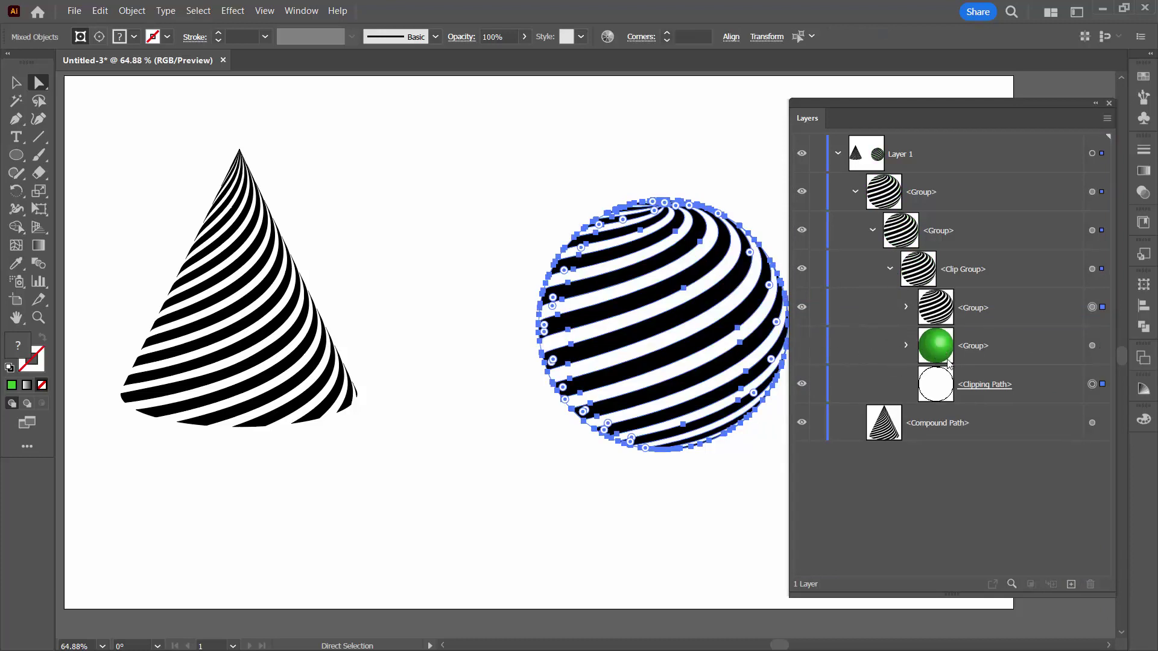
click(978, 351)
drag(999, 352, 1090, 585)
Step: Move the black-and-white stripe group up directly under Layer 1
click(978, 305)
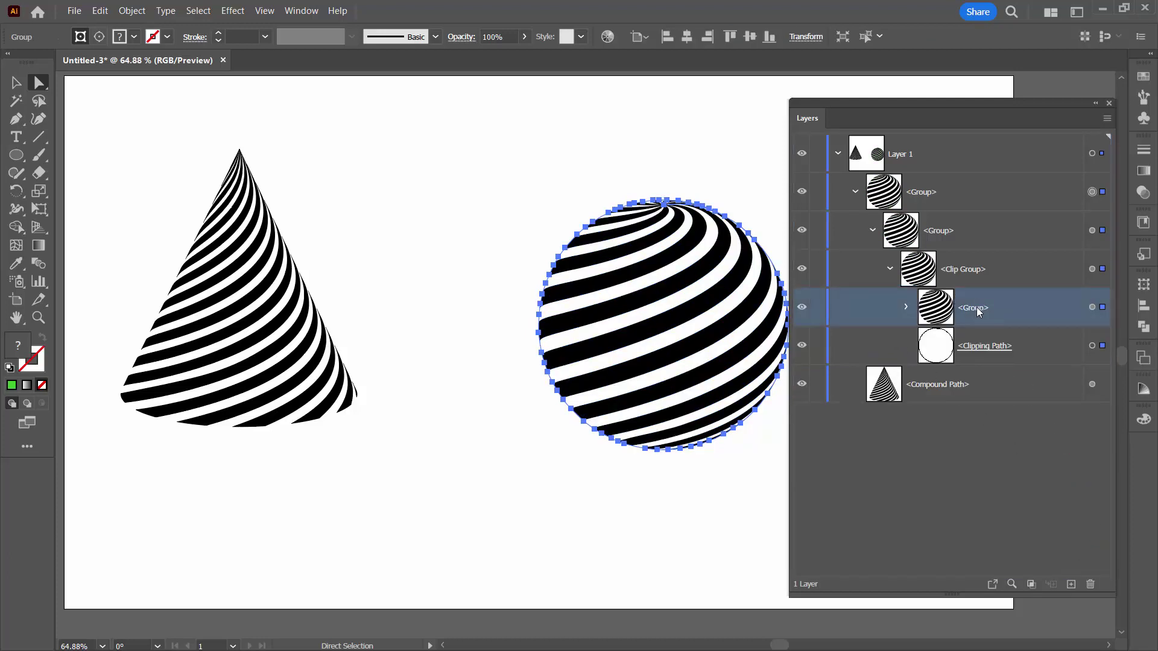
drag(992, 305, 978, 168)
click(455, 476)
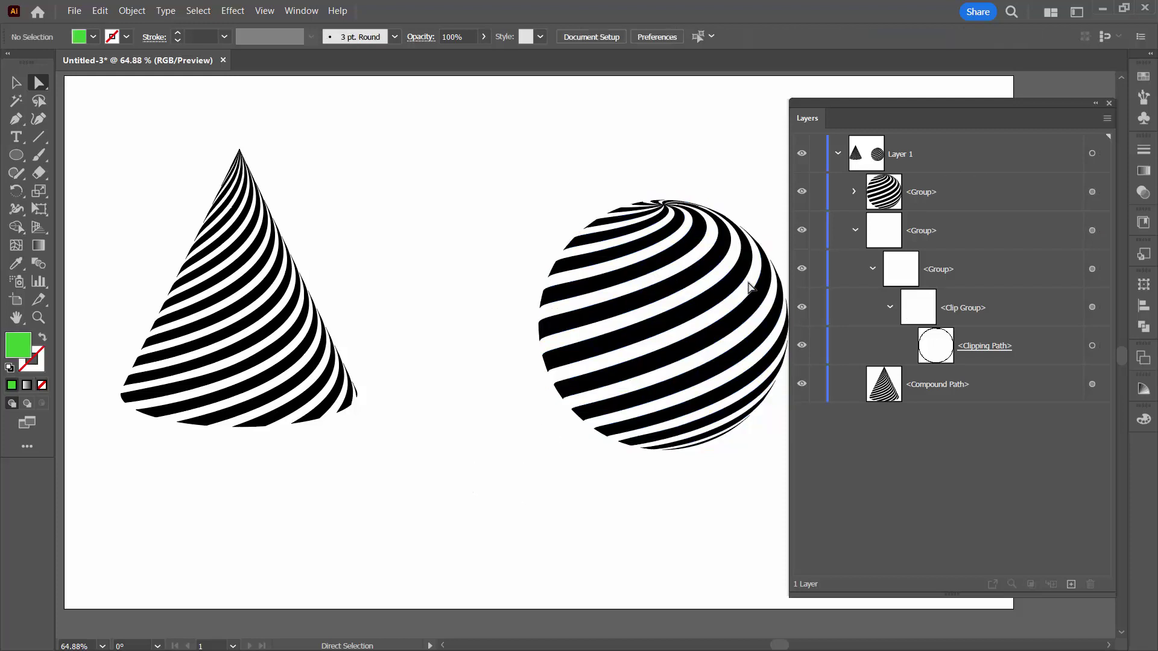
Step: Delete the leftover group containing the clipping path
click(878, 237)
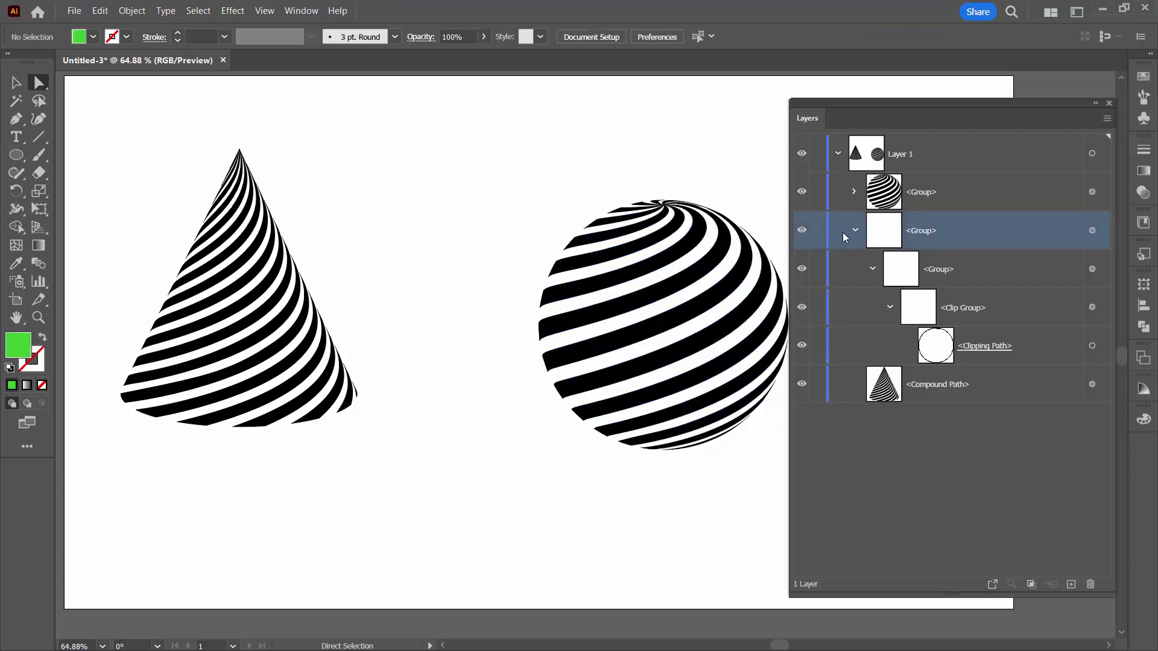
click(849, 230)
drag(938, 226, 1088, 586)
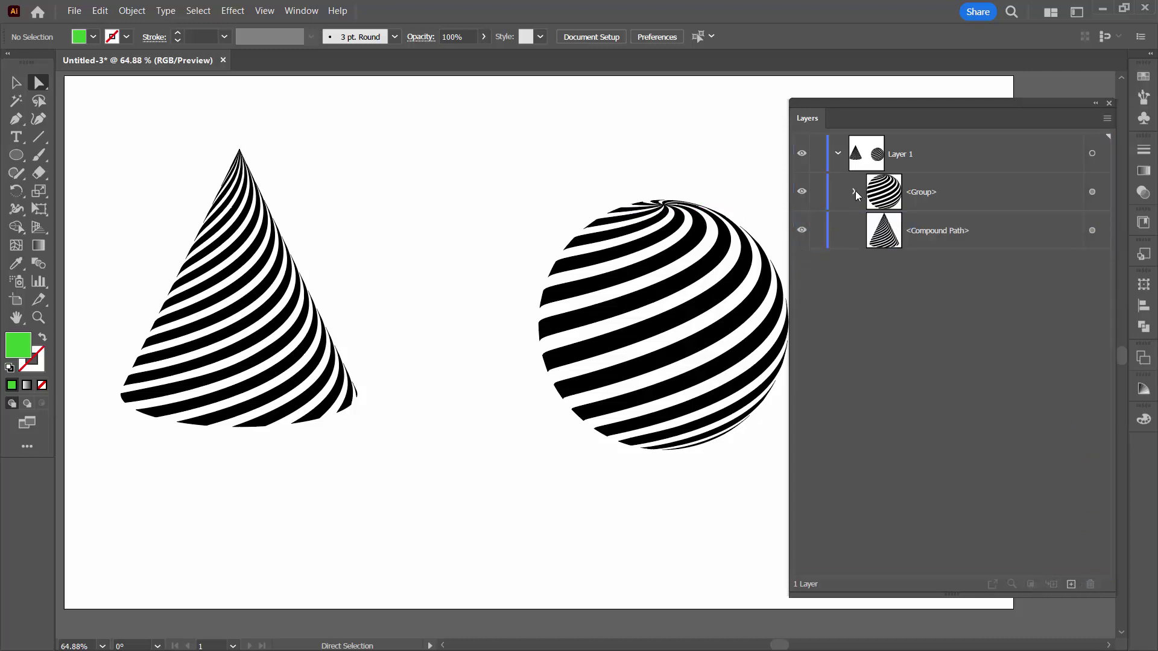
Step: Target the sphere's stripe group in Layers and combine the stripes into one compound path
click(854, 191)
scroll(985, 336, down, 15)
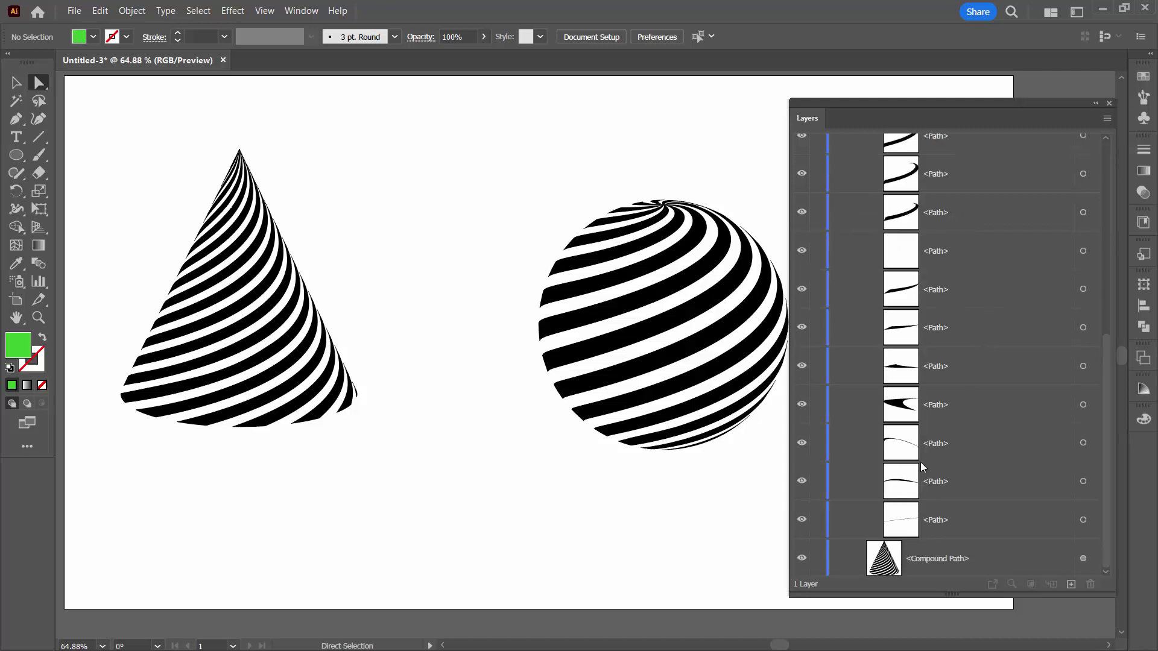
scroll(981, 342, up, 15)
scroll(938, 380, down, 15)
scroll(943, 412, up, 15)
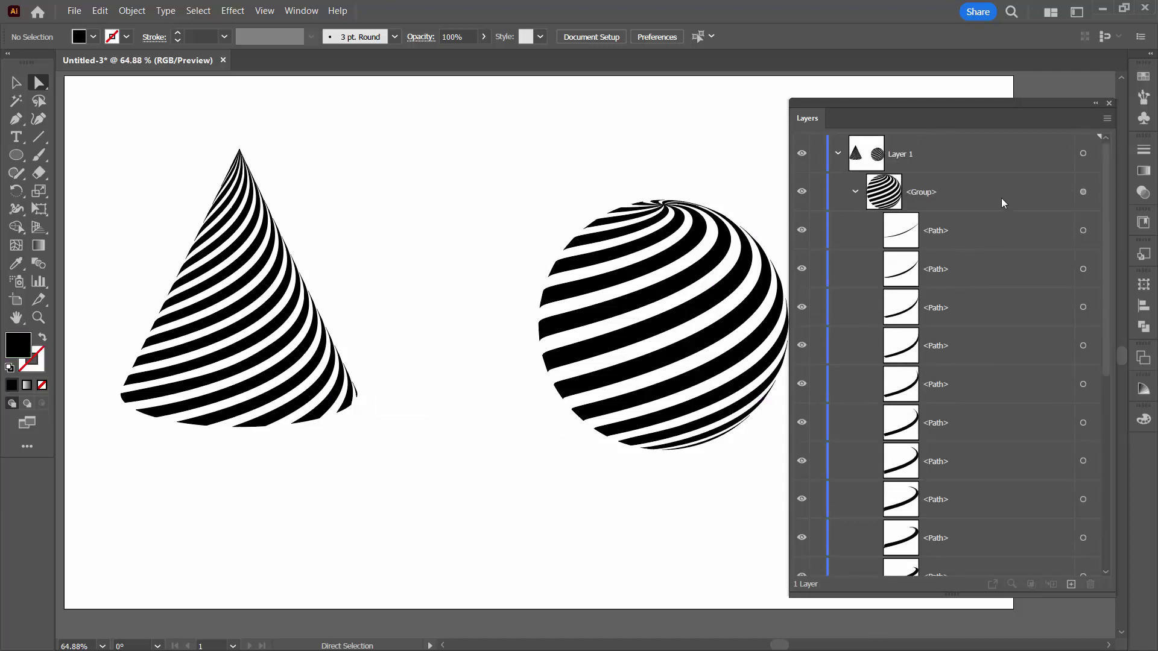
click(1082, 193)
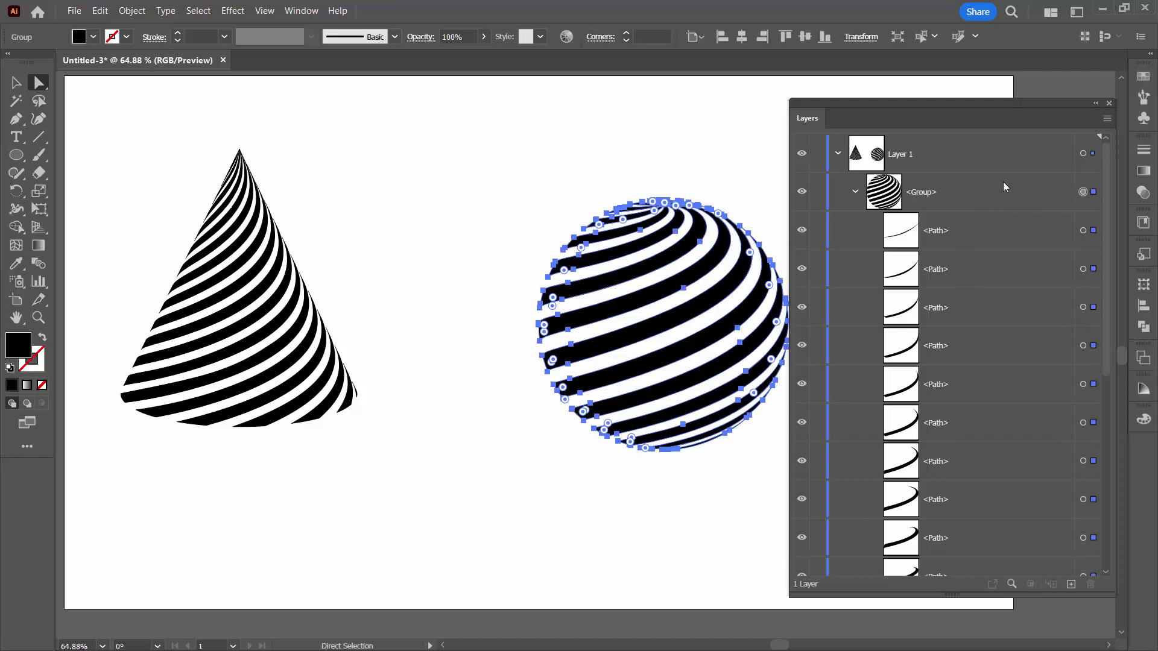
click(130, 12)
mouse_move(197, 485)
click(305, 482)
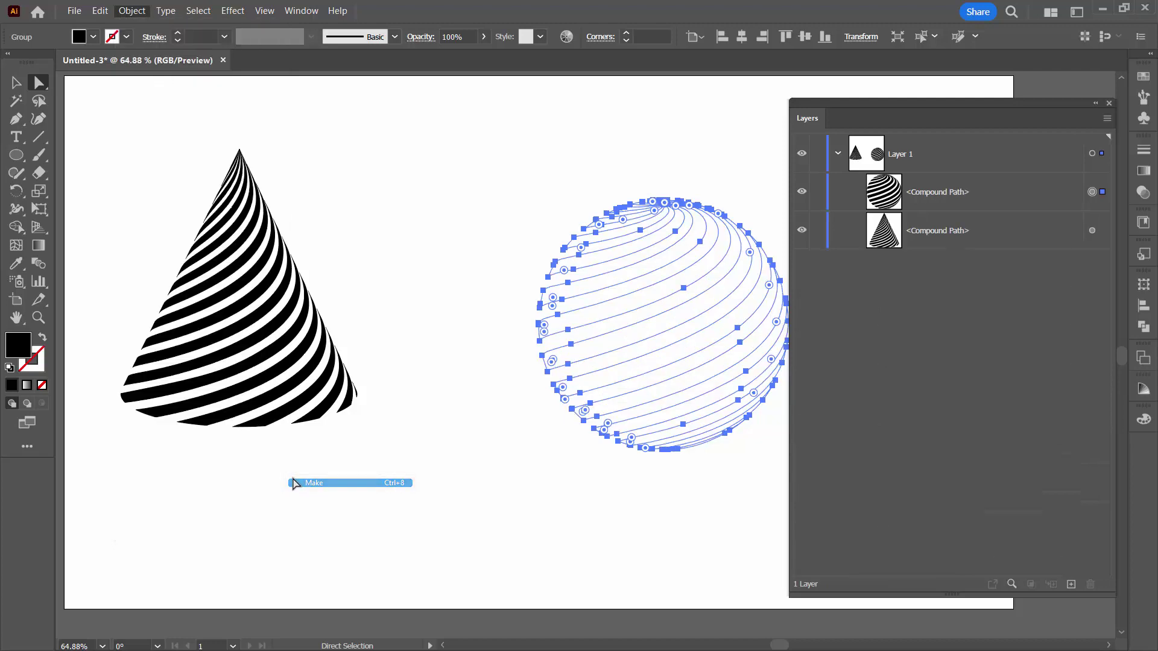
Step: Fill the sphere's compound path with black and drag it over the cone's left side
click(11, 386)
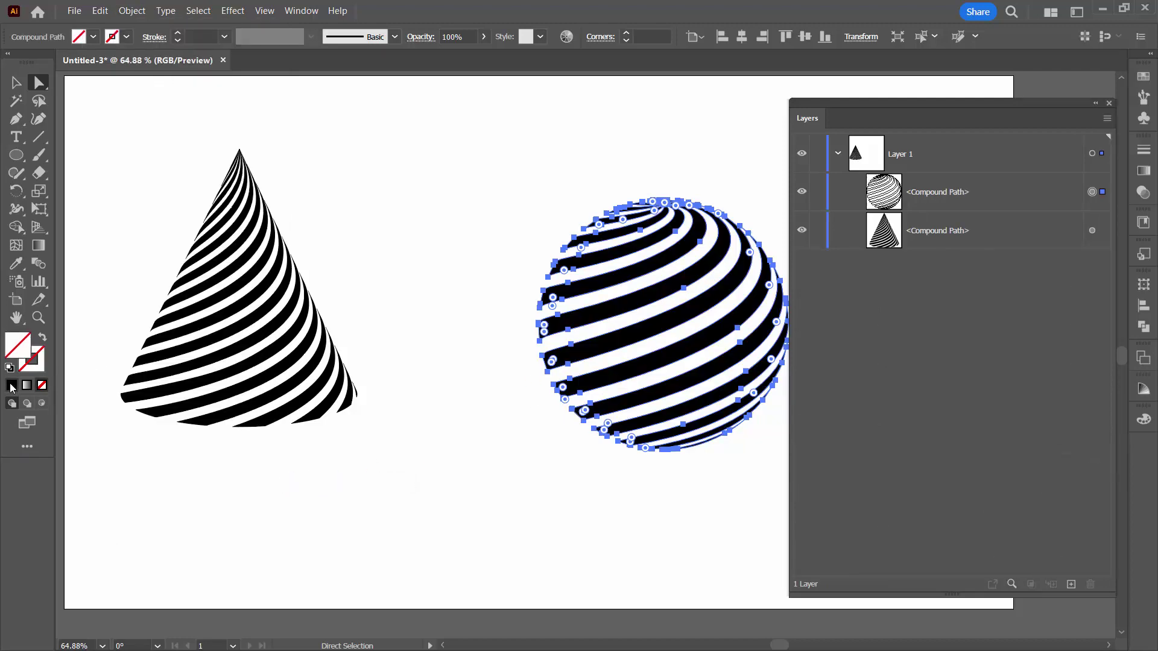
click(422, 409)
drag(460, 347, 576, 330)
drag(687, 313, 117, 378)
drag(291, 502, 671, 455)
Step: Drag the striped sphere off the artboard, then drop it clear of the cone on its right
click(442, 380)
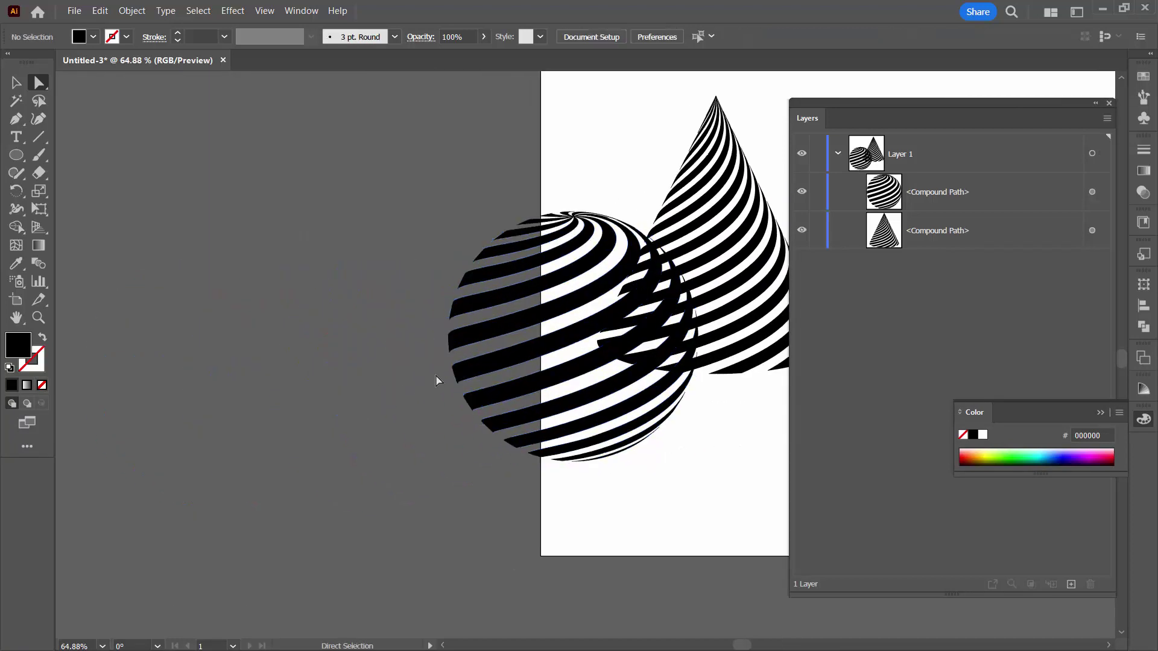
drag(453, 374, 176, 383)
click(269, 535)
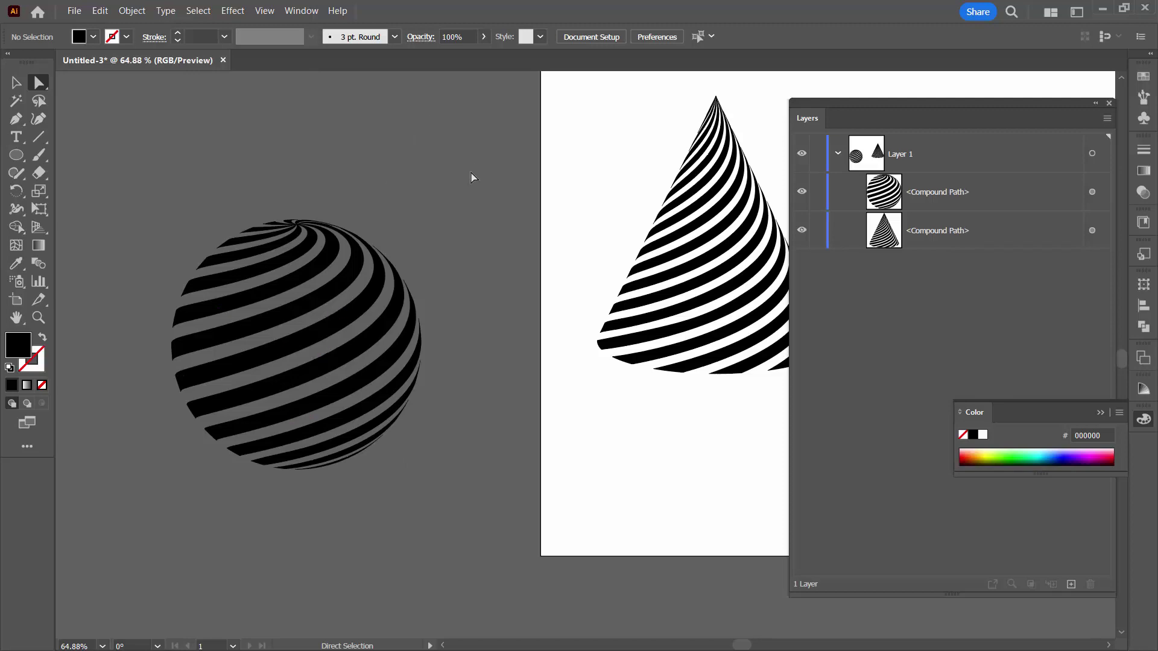
key(space)
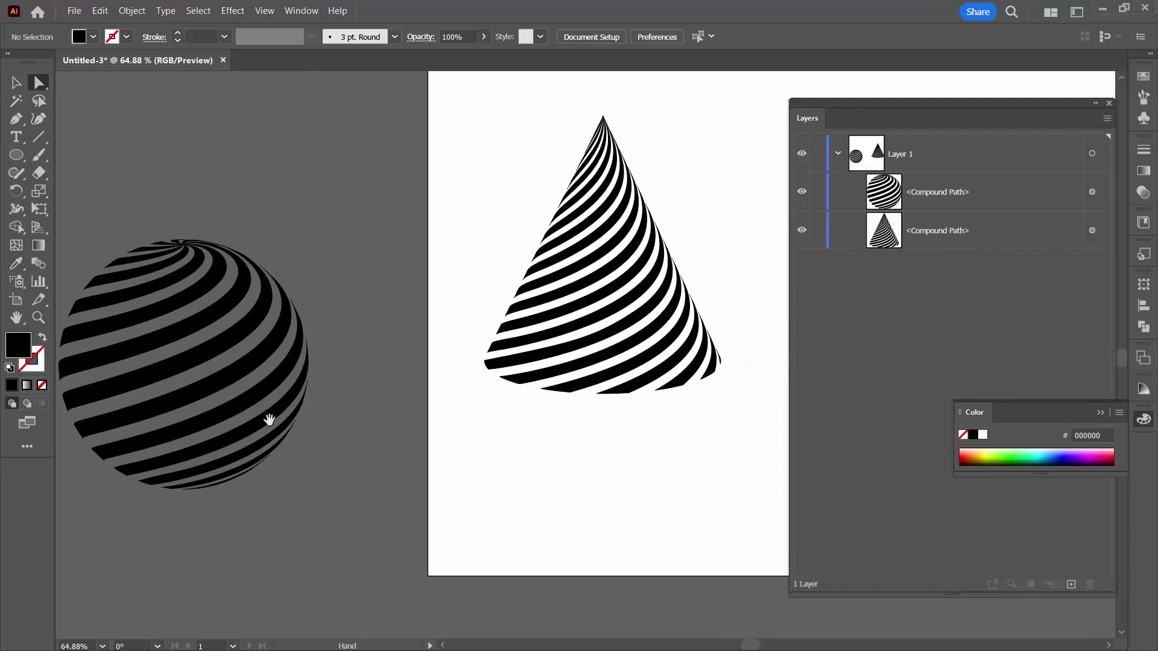
drag(247, 406, 718, 372)
drag(581, 498, 256, 486)
drag(316, 371, 618, 323)
click(537, 454)
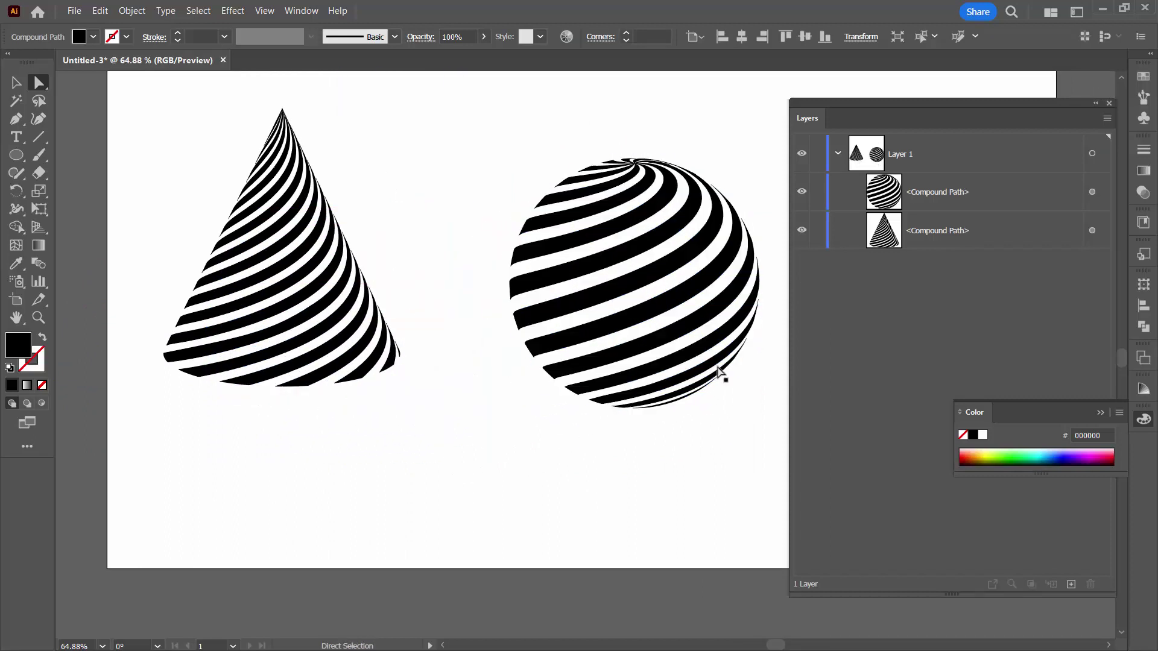
Step: Close the Layers and Appearance panels, collapse the Color panel, and check the cone's compound path
click(1110, 104)
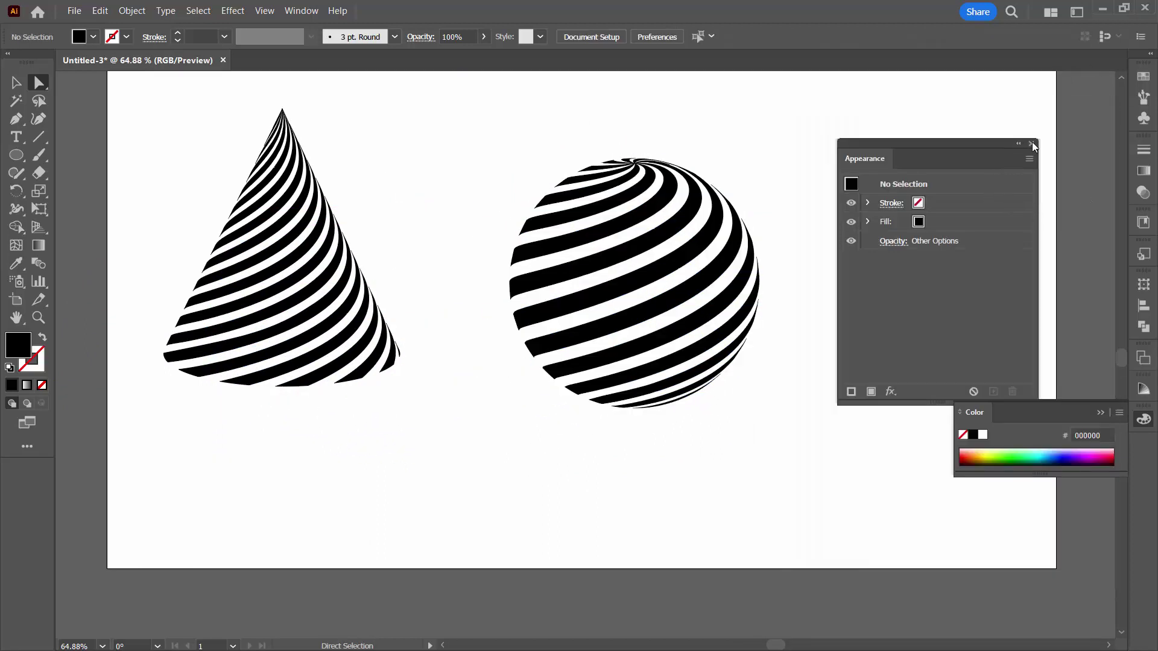
click(1031, 144)
click(1101, 413)
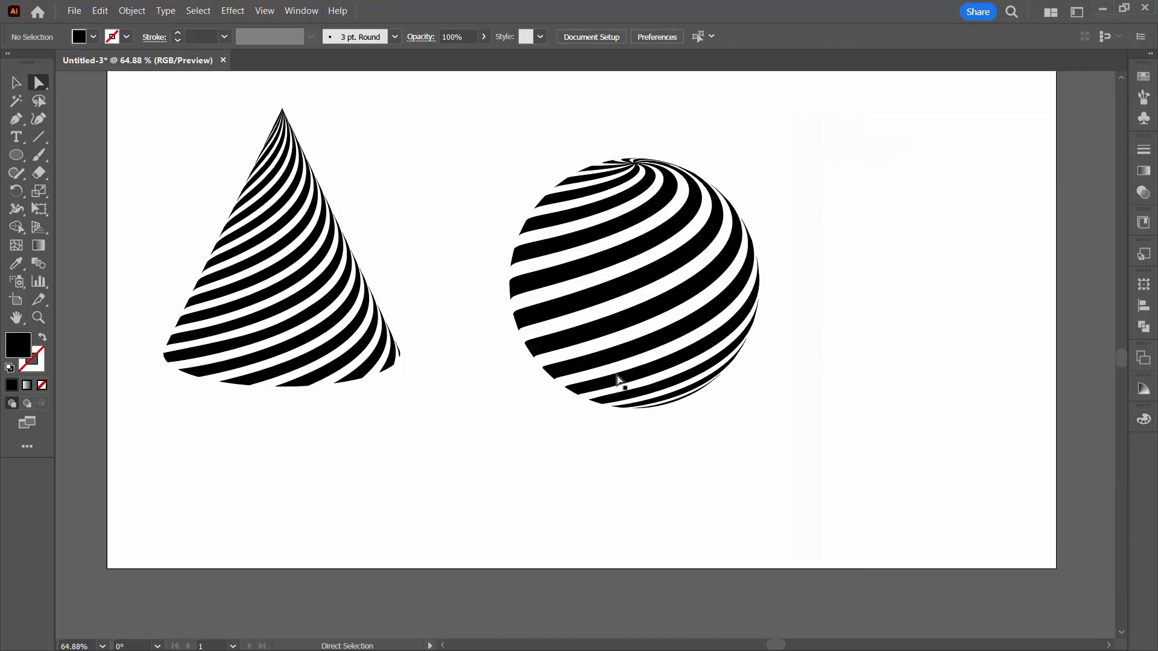
click(353, 340)
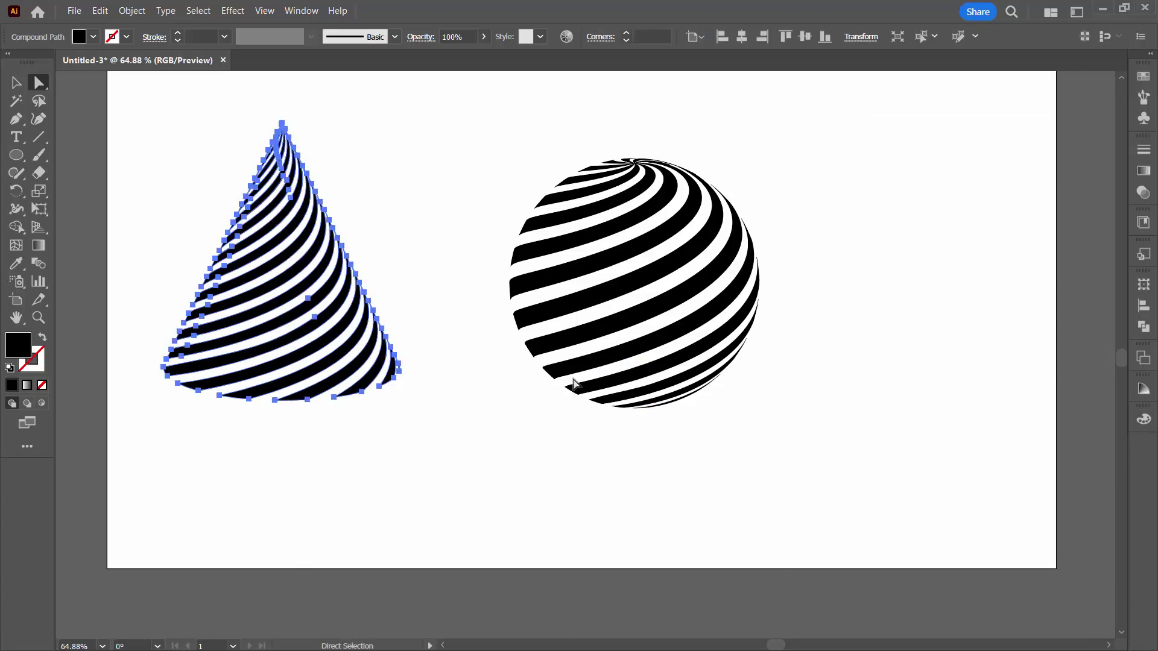
click(582, 380)
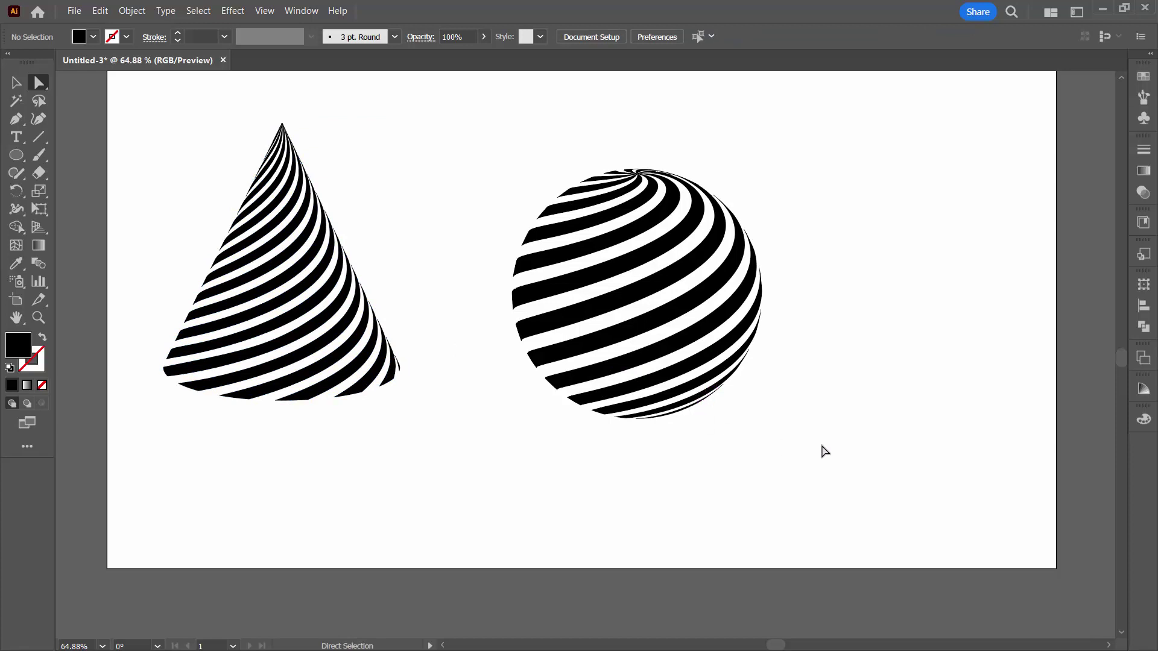